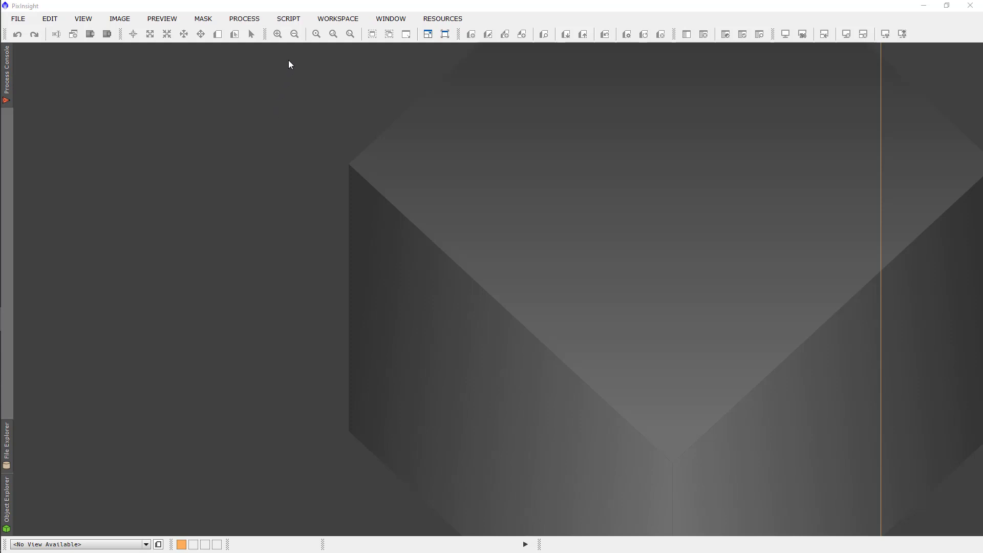
Open the SubframeSelector process and move its main window clear of the Measurements and Expressions windows.
click(251, 21)
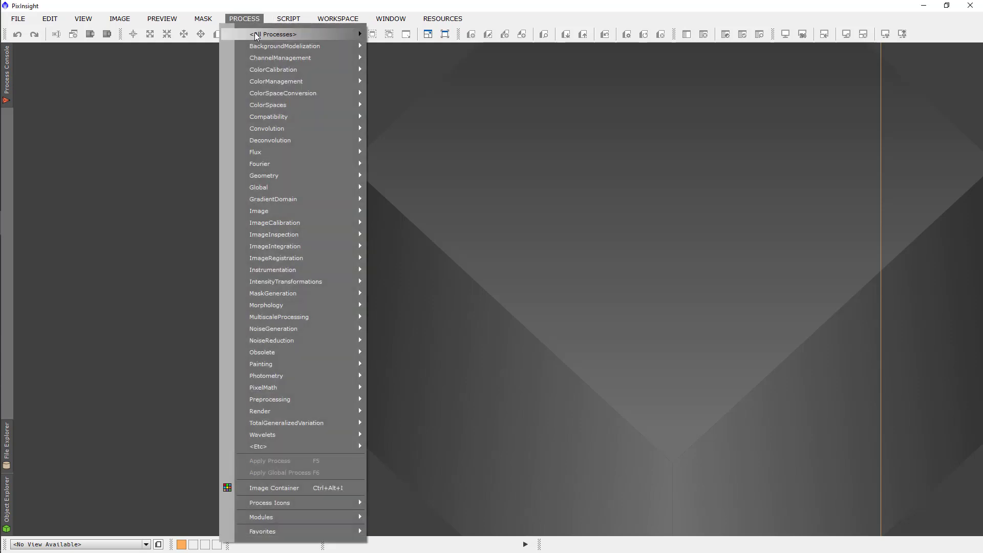
mouse_move(271, 34)
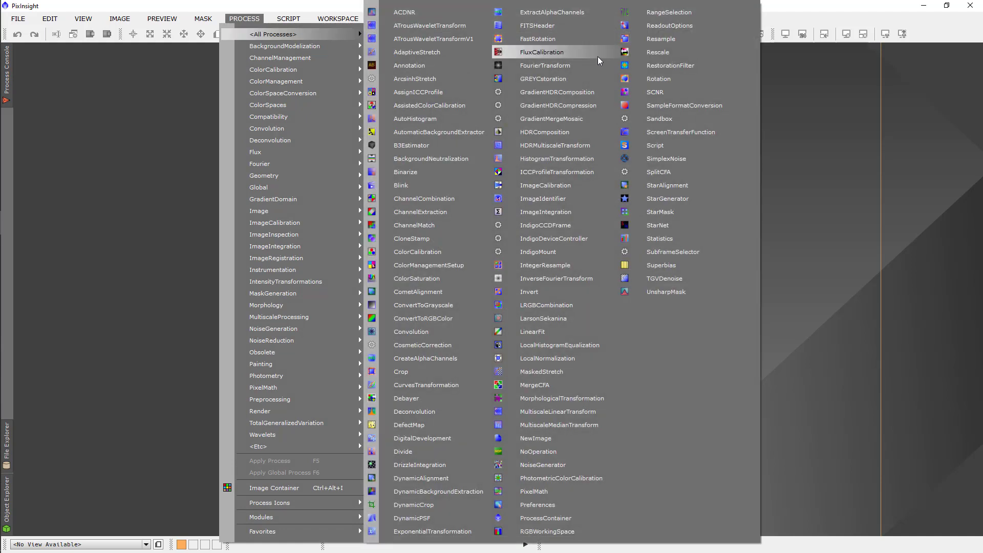
click(665, 252)
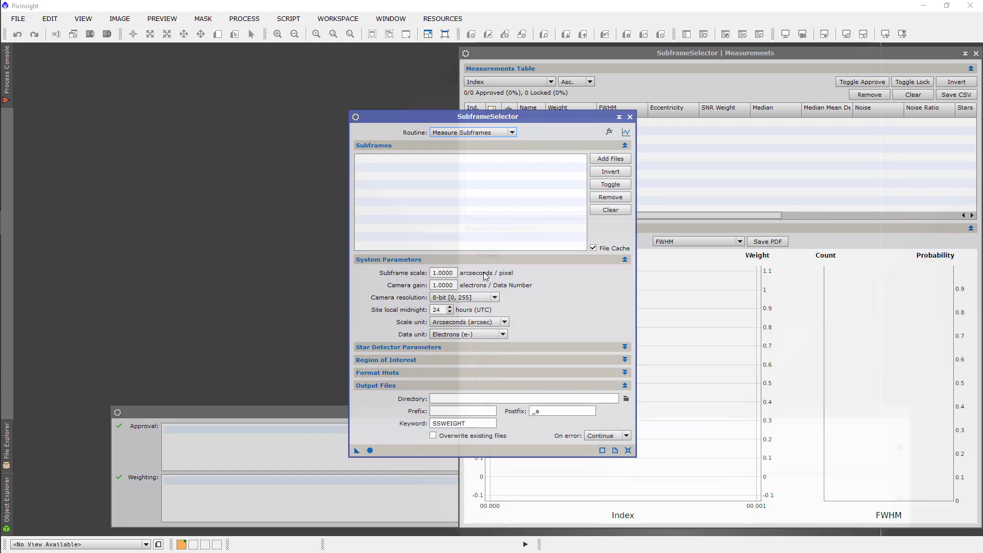
drag(532, 118, 291, 56)
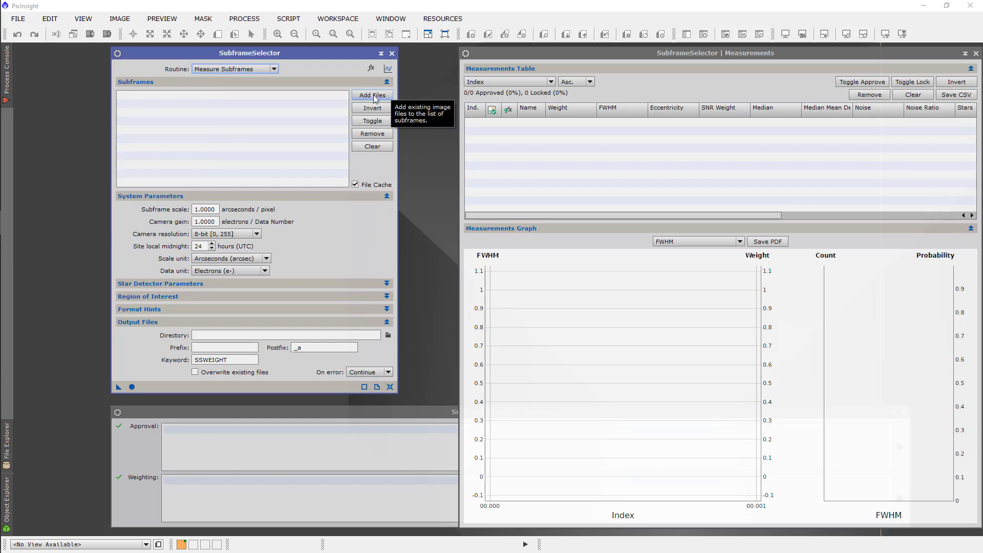
Add all the Blue 2x2 450-second light frames from the QQQspace/NGC 4536/Lights folder to the subframe list.
click(371, 96)
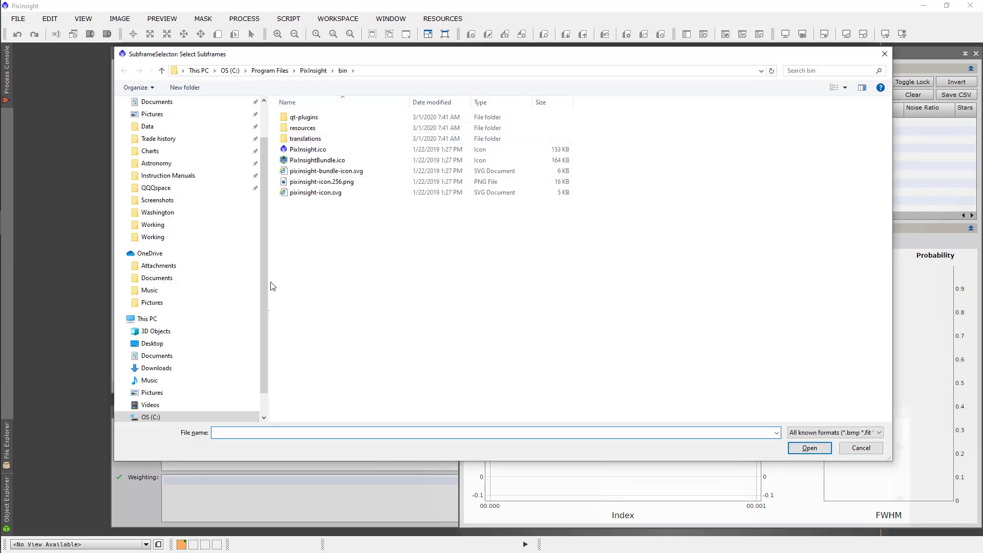
scroll(265, 210, down, 1)
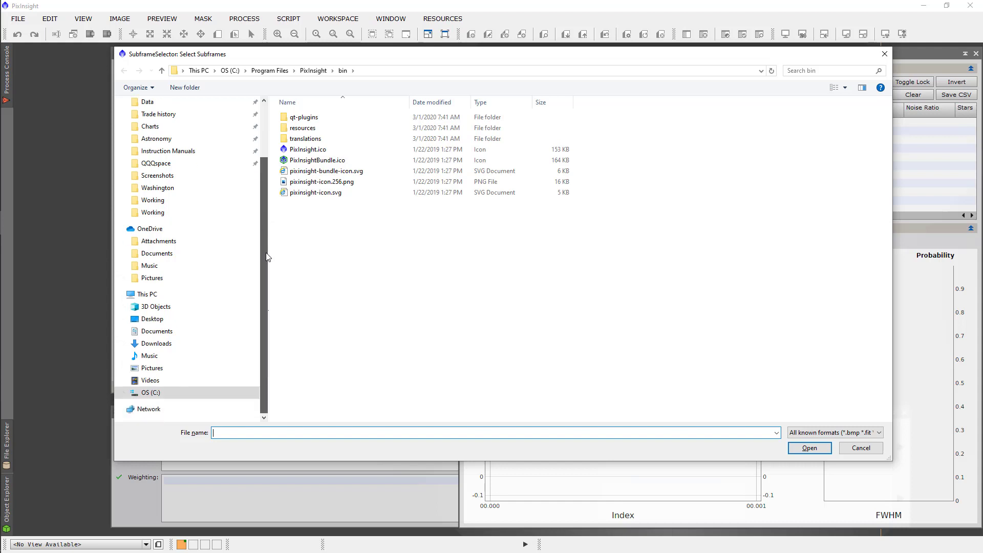
click(149, 370)
click(154, 163)
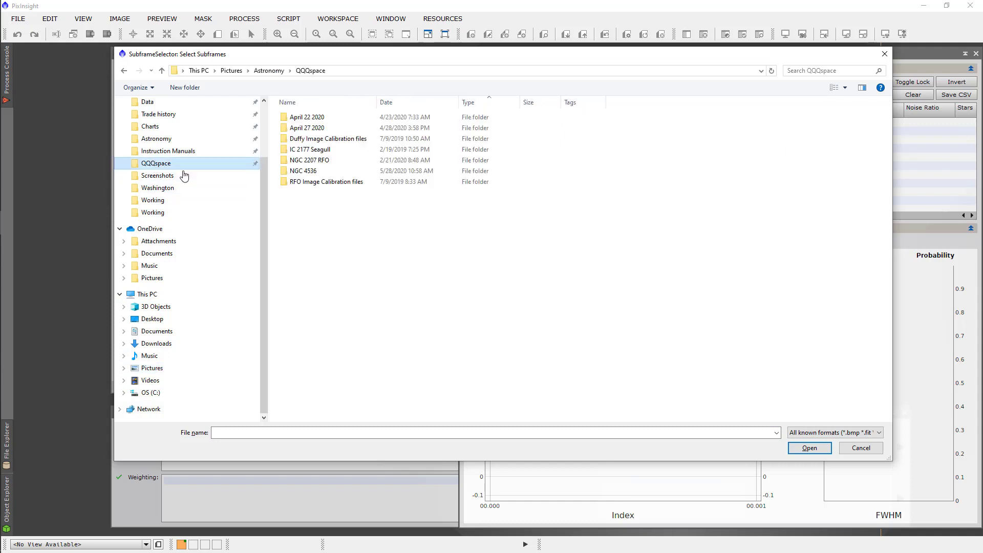
double_click(314, 172)
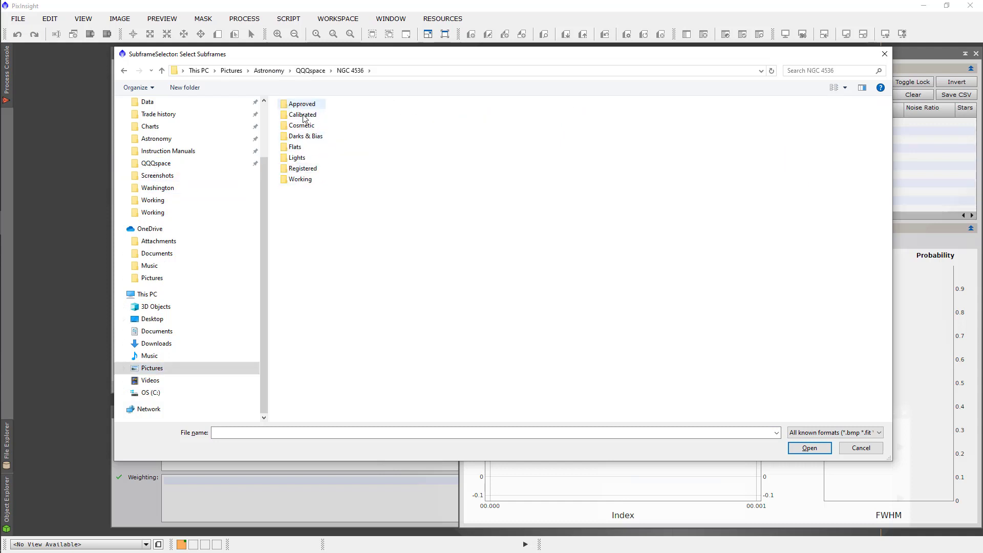
double_click(298, 159)
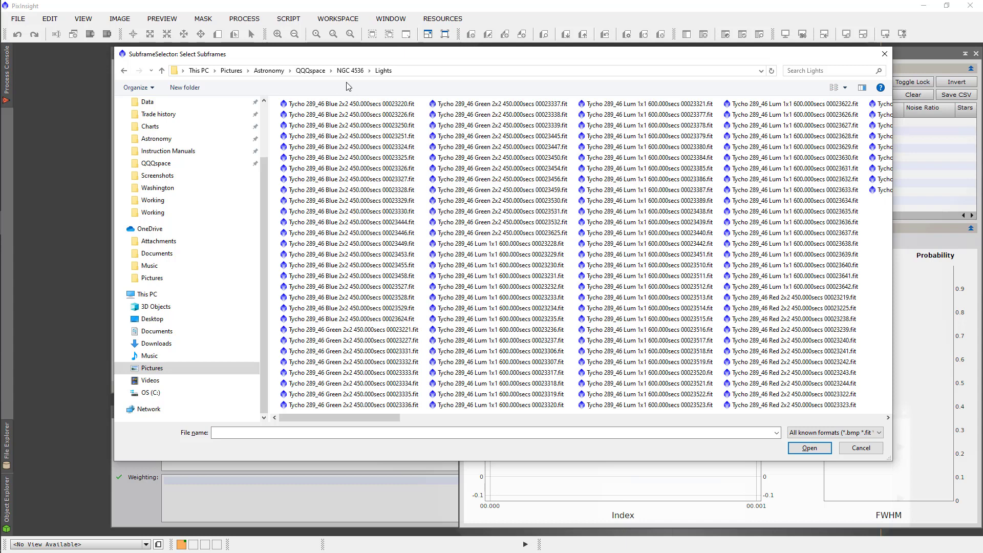
click(307, 105)
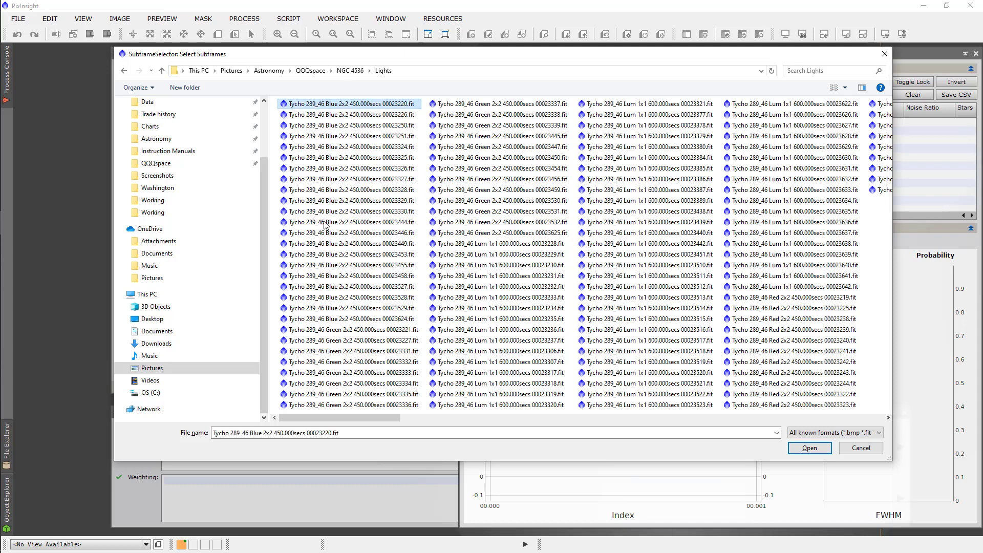
shift+click(333, 322)
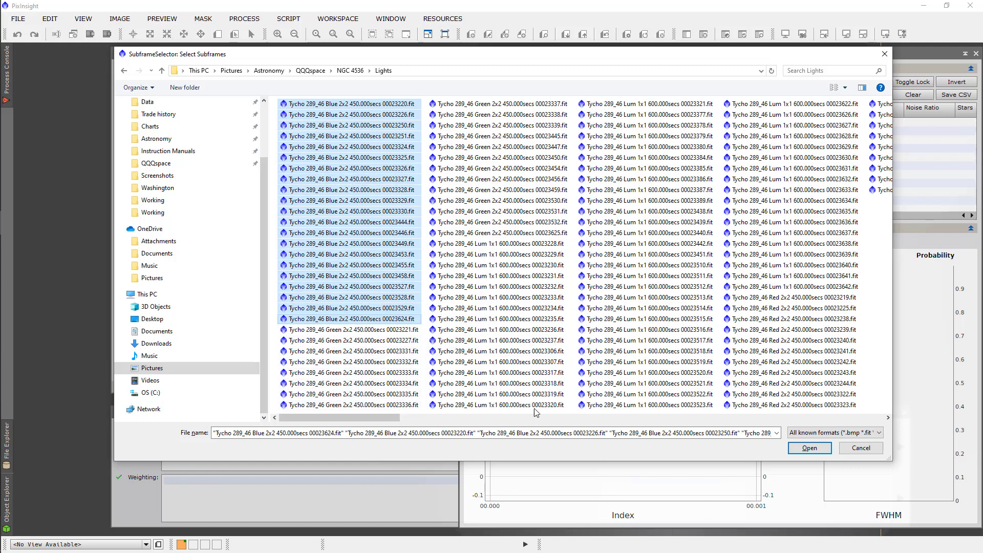
click(793, 450)
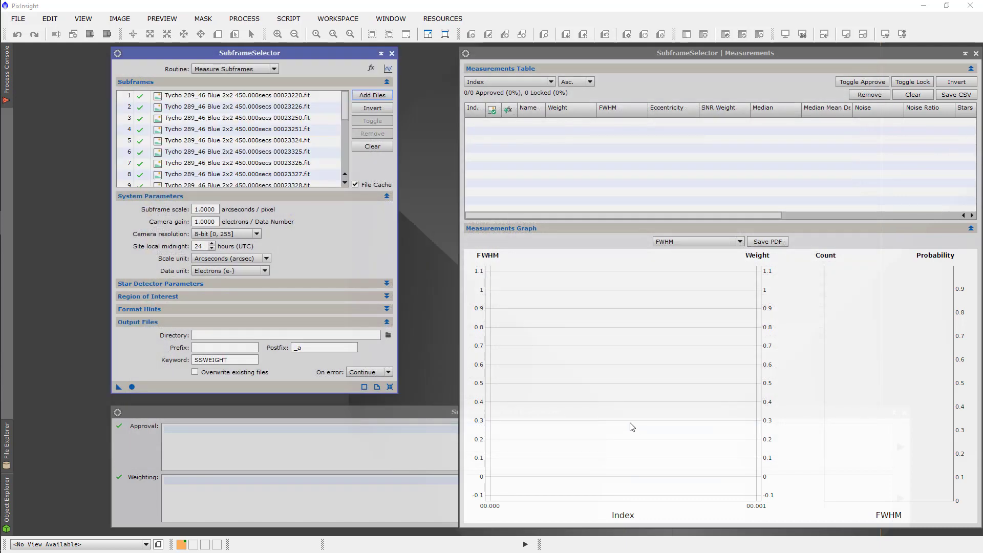
Set the subframe scale to 2.15 arcseconds per pixel and the camera gain to 1.1 electrons per data number.
click(215, 209)
drag(216, 208, 194, 208)
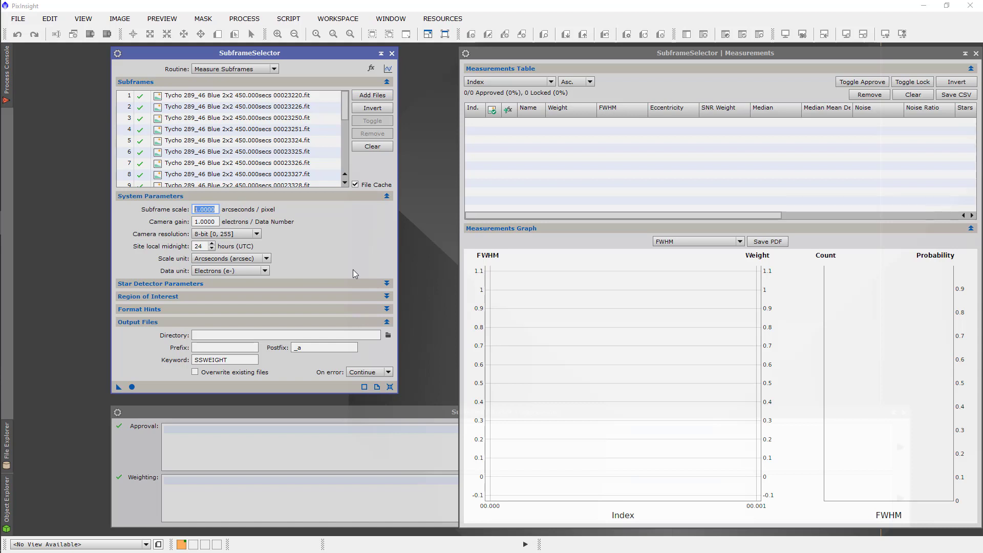
text(2.15)
drag(217, 221, 202, 222)
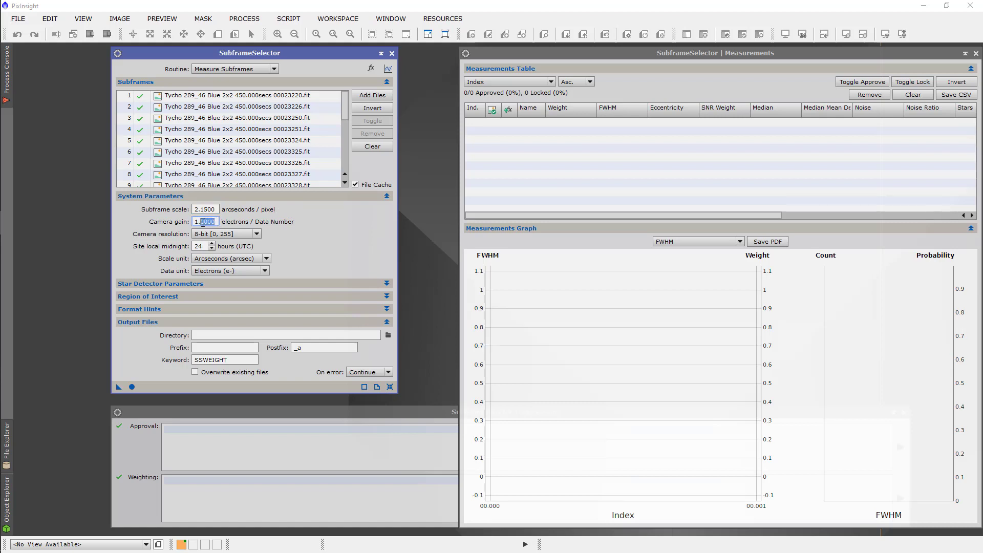
text(1.1)
Set the camera resolution to 16-bit [0, 65535] and the site local midnight to 17 hours UTC.
click(255, 235)
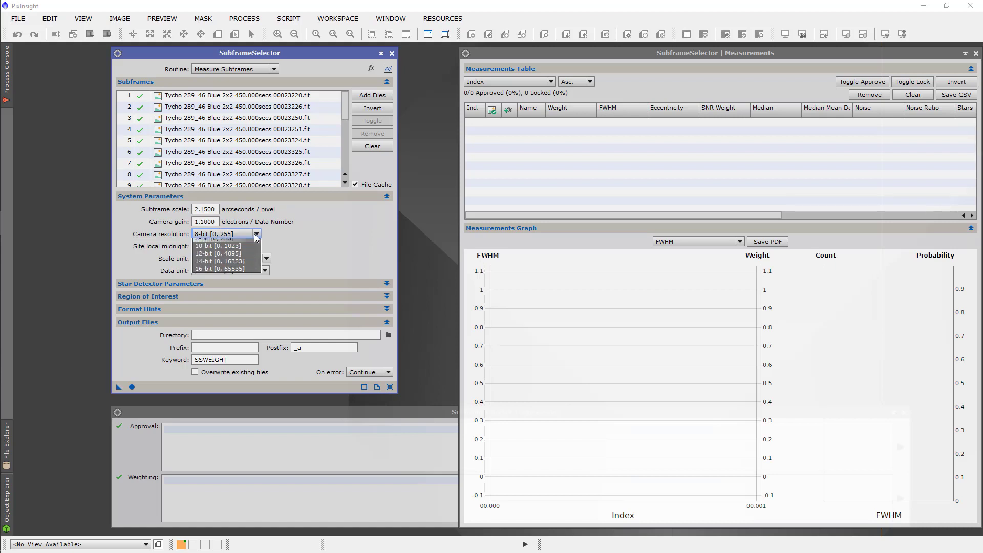
click(252, 274)
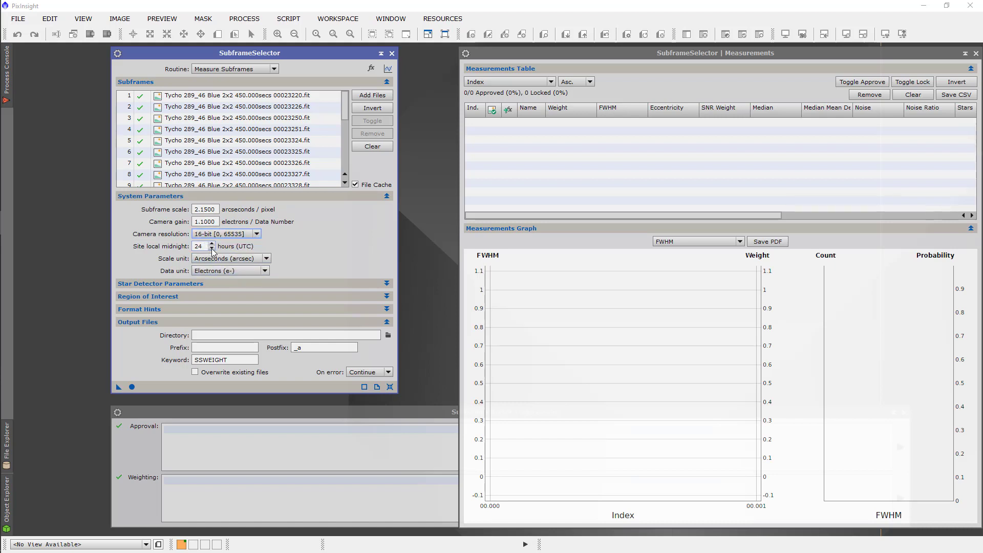
double_click(212, 249)
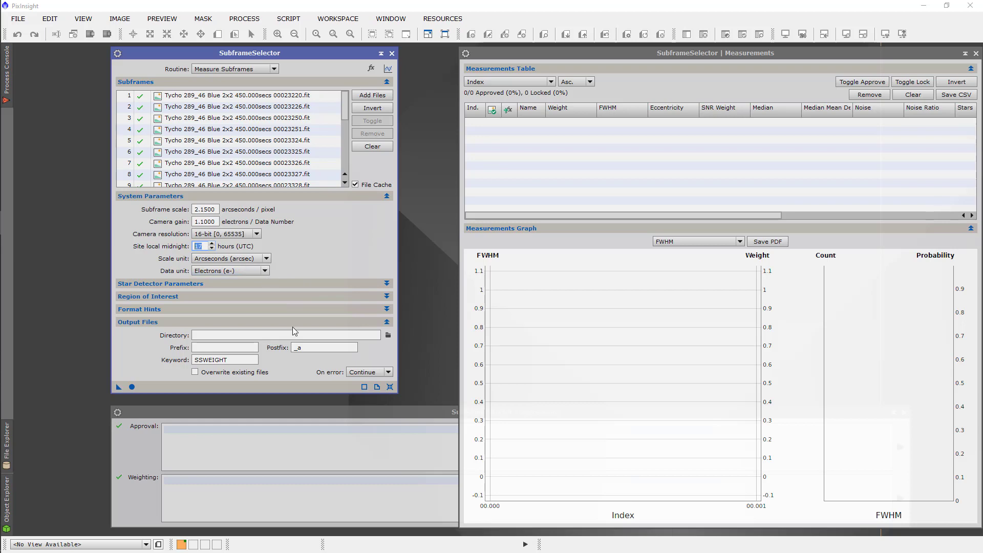
Choose the Approved folder inside NGC 4536 as the output directory for the subframes.
click(388, 335)
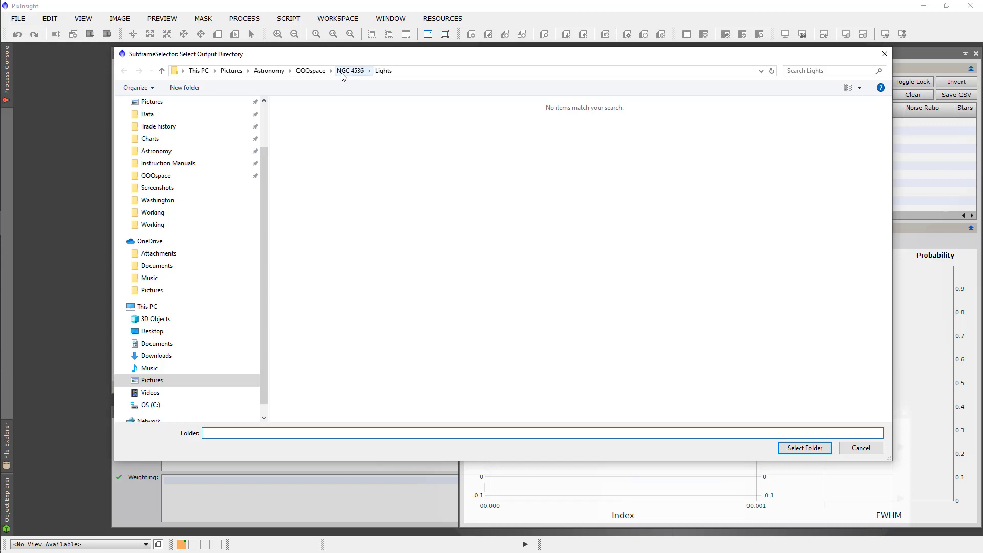
click(350, 70)
click(297, 106)
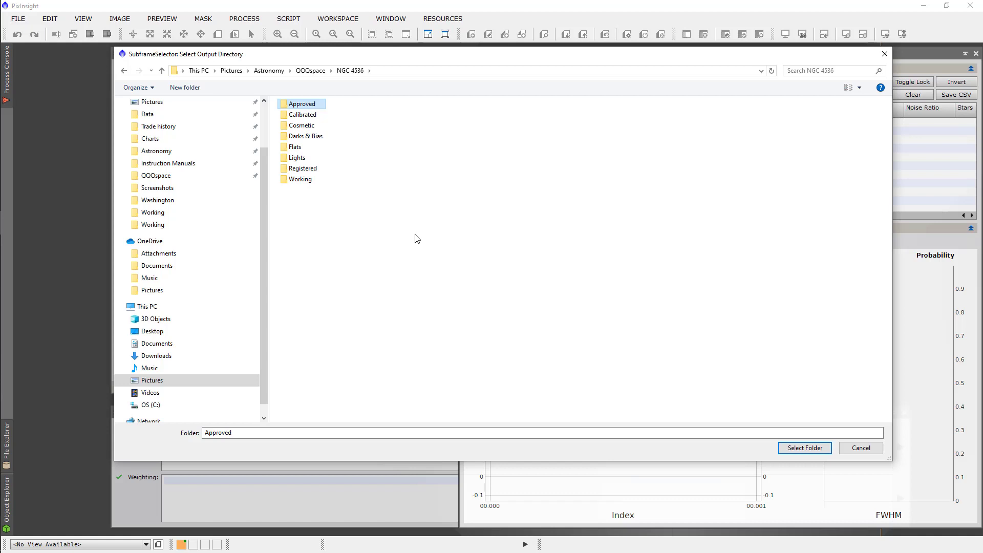
click(791, 452)
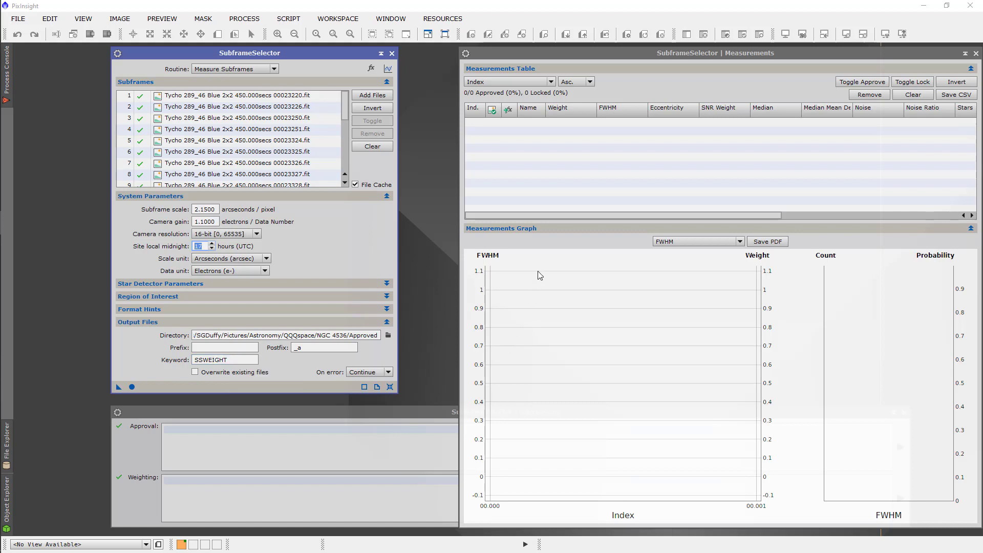
Bring the Expressions window forward, switch to Notepad, open SubframeFormulas.txt and widen its window to show the formulas.
click(394, 413)
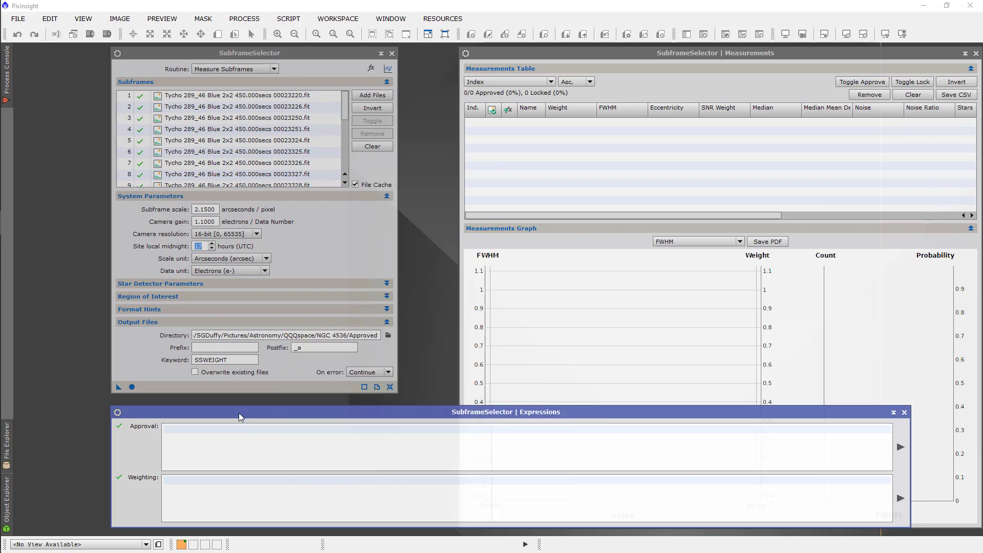
mouse_move(4, 158)
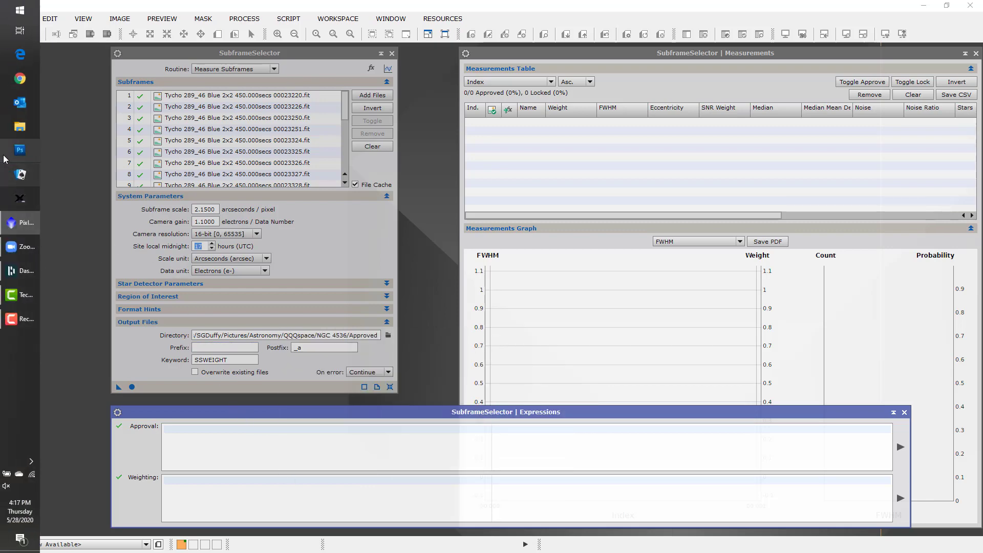
click(20, 12)
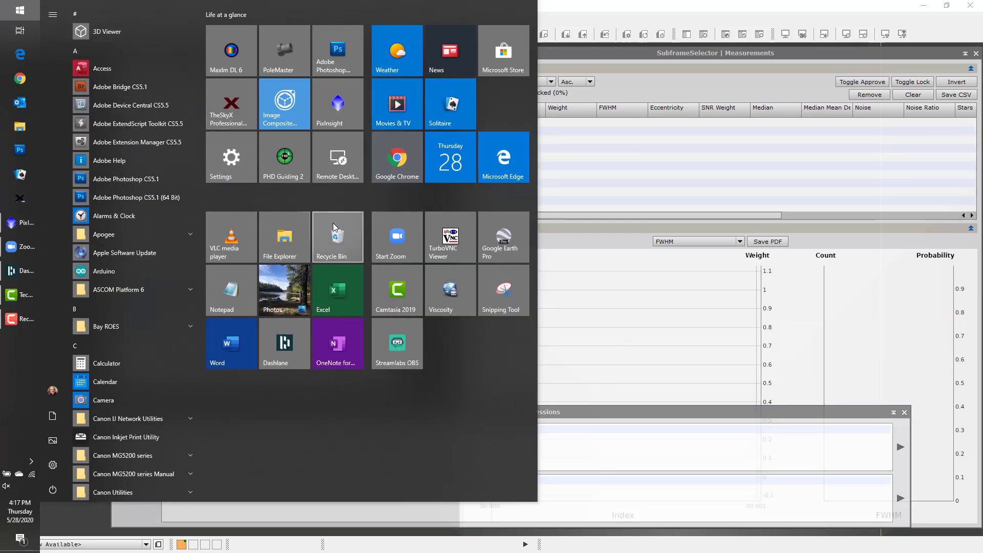
click(220, 296)
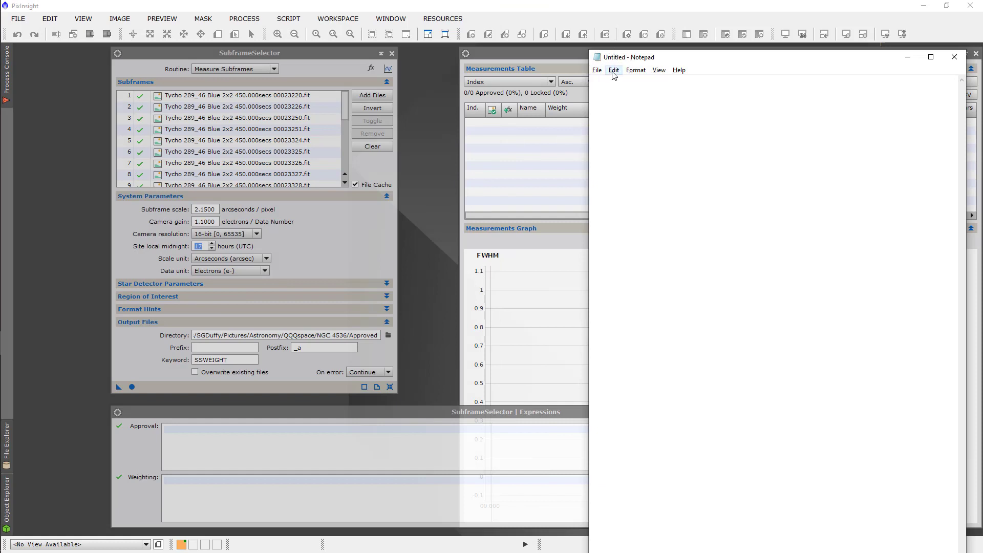
click(596, 71)
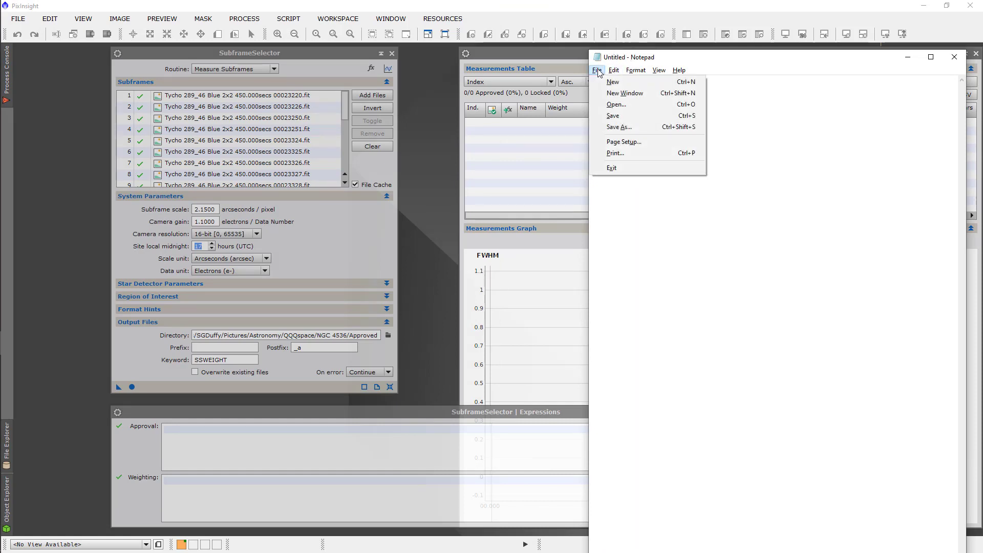
click(614, 104)
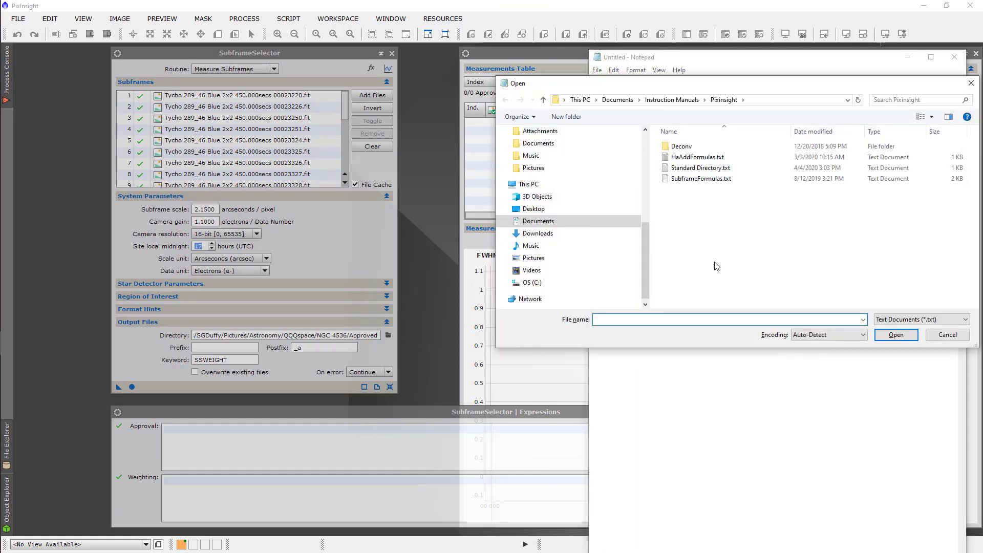
double_click(697, 179)
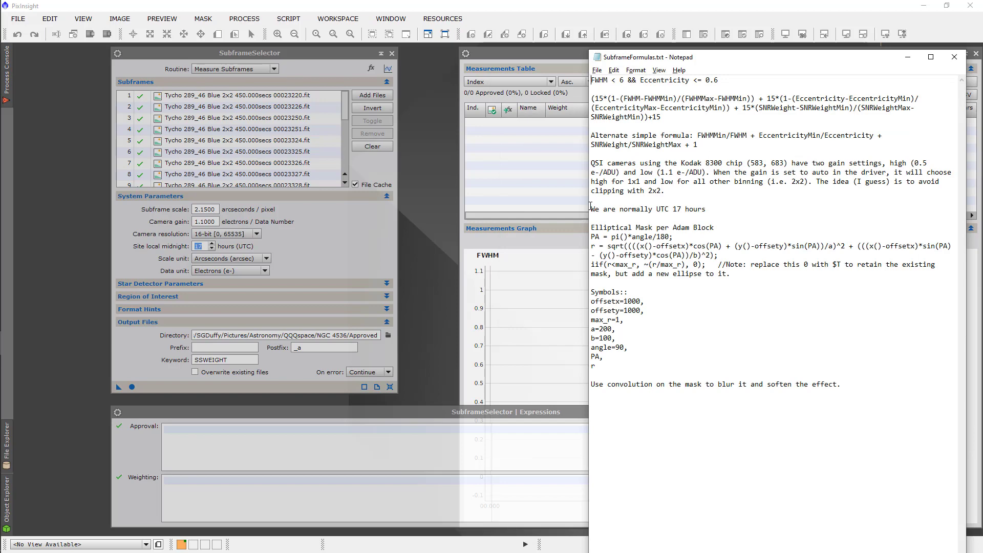
drag(588, 206, 296, 238)
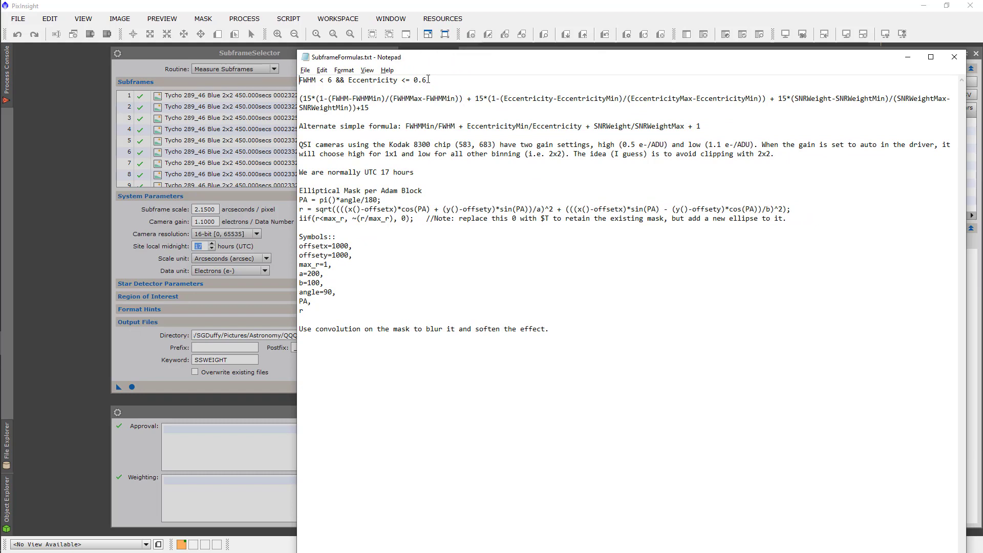
Copy the formula FWHM < 6 && Eccentricity <= 0.6 from the notes into the SubframeSelector Approval expression.
drag(427, 81, 300, 82)
key(ctrl+c)
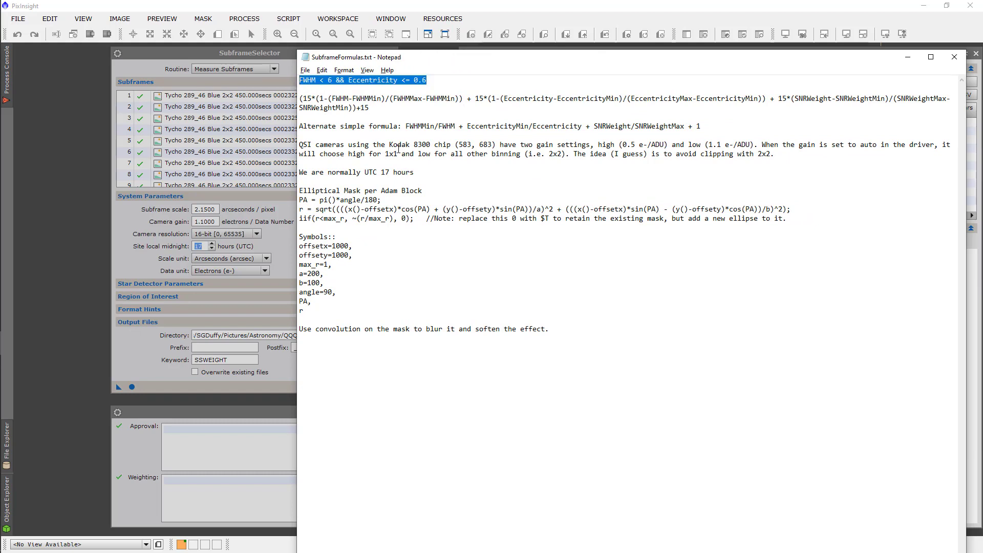
click(170, 429)
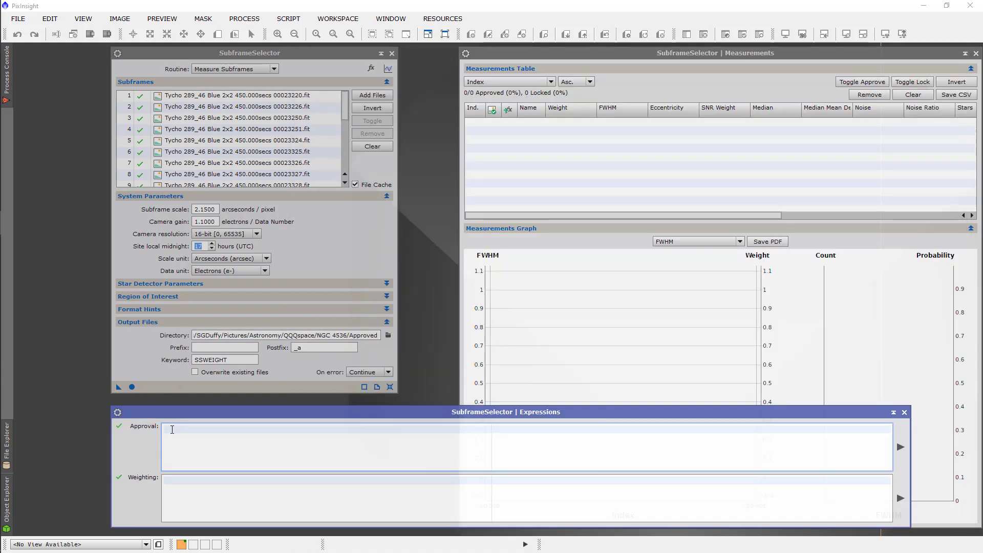
key(ctrl+v)
Copy the formula weighting FWHM, Eccentricity and SNRWeight by 15 each, plus 15, from SubframeFormulas.txt into the Weighting expression.
mouse_move(2, 274)
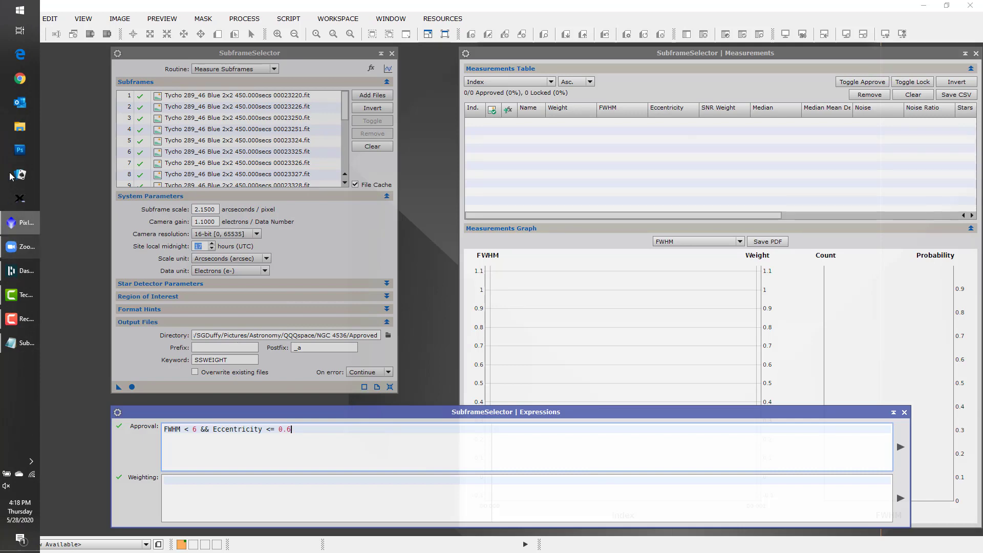
click(15, 347)
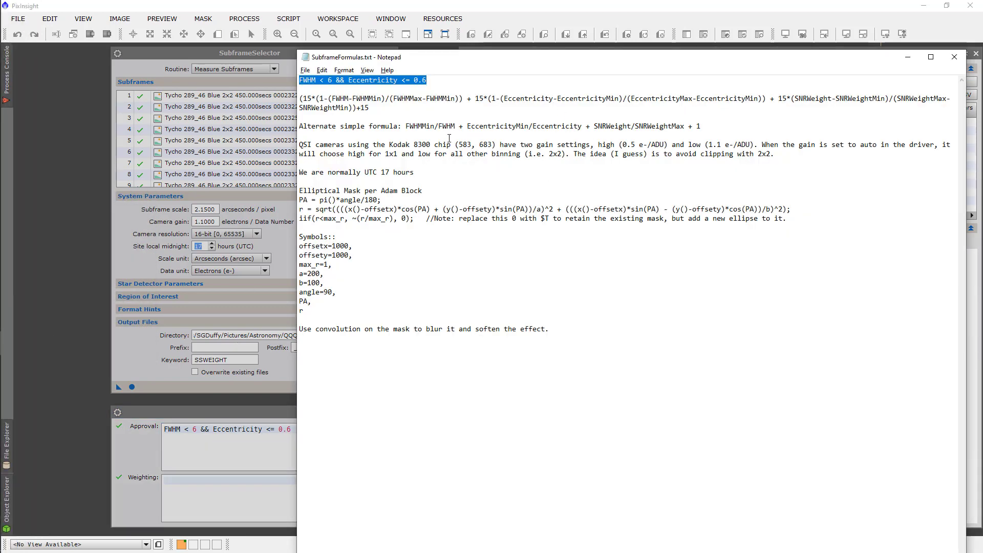
drag(378, 108, 292, 99)
key(ctrl+c)
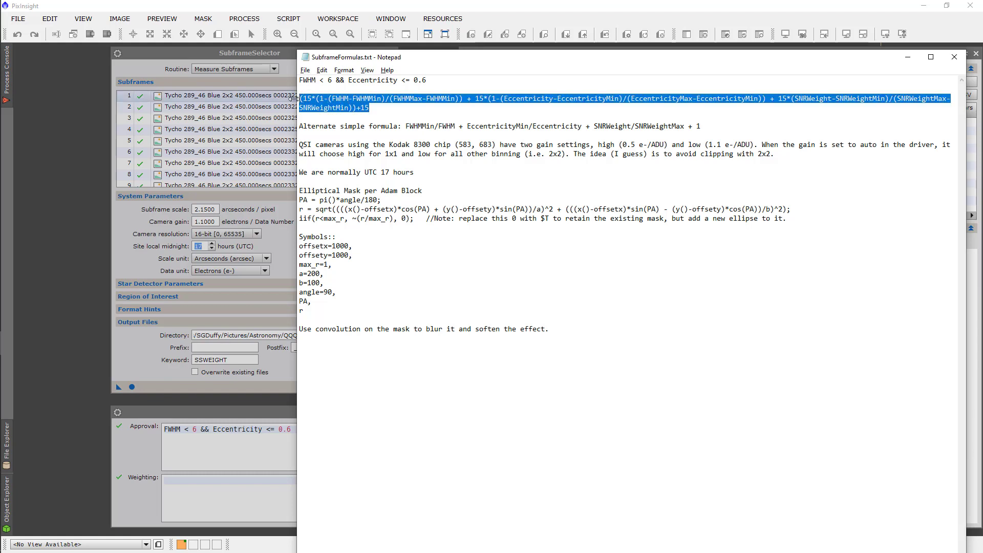
click(179, 483)
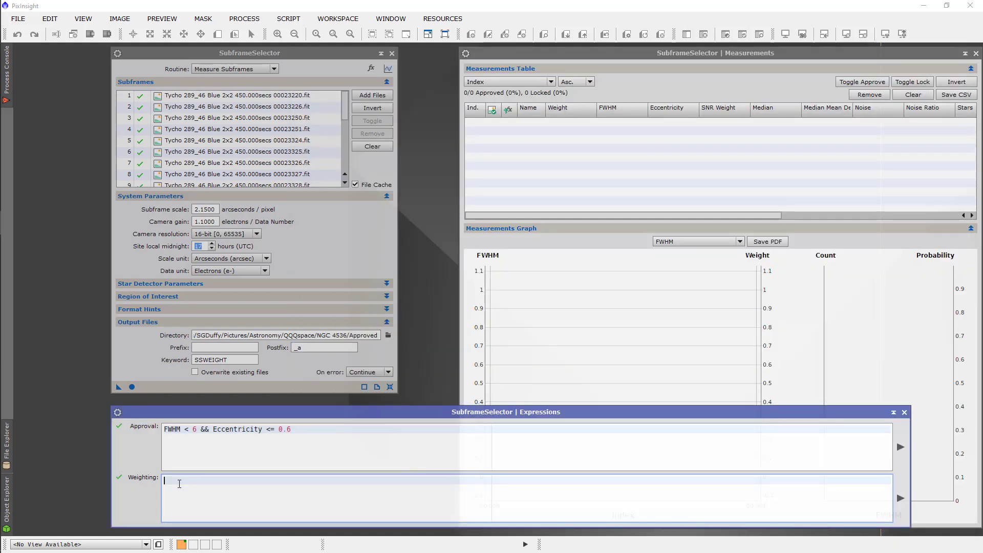
key(ctrl+v)
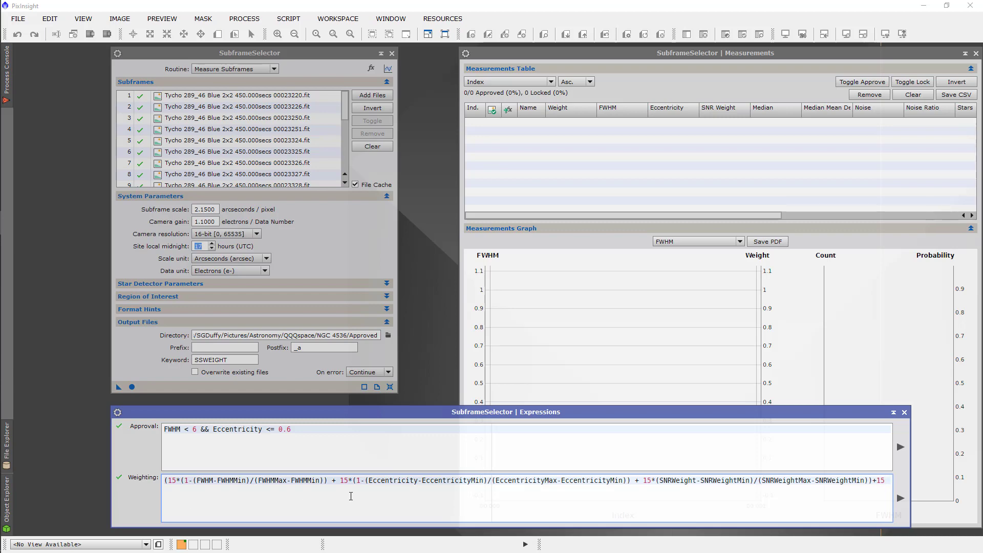
Measure the blue subframes and apply the weighting expression and the approval expression to the measurements.
mouse_move(350, 496)
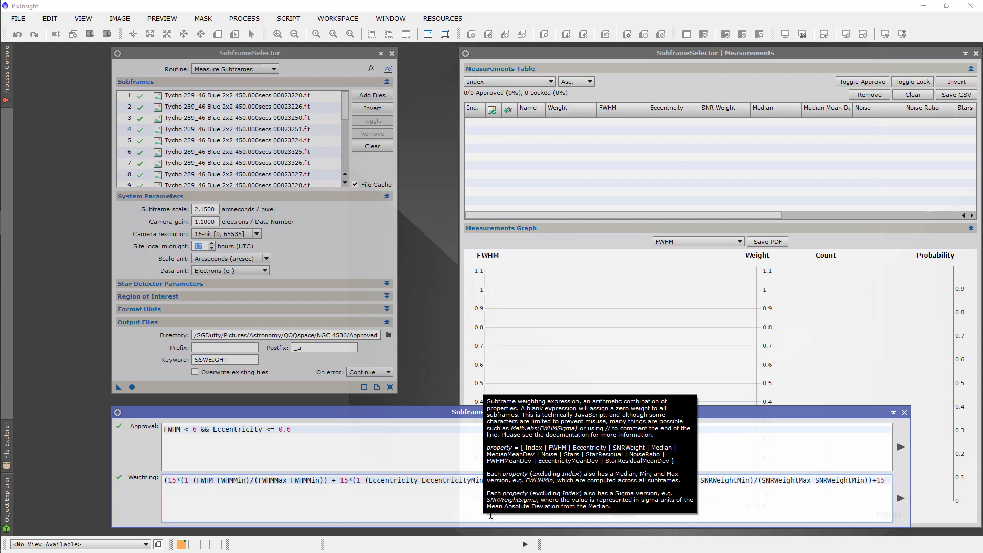
click(132, 387)
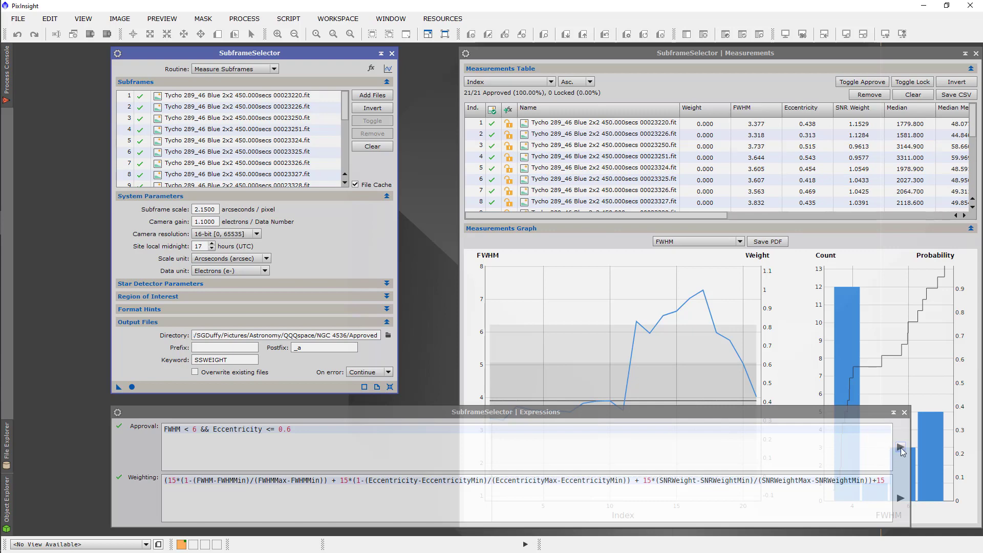
click(900, 499)
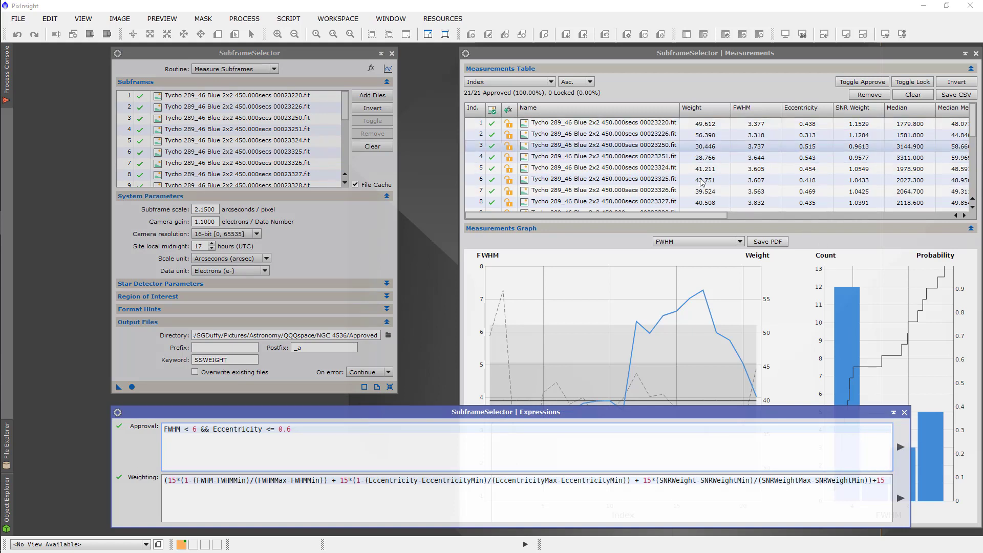
click(900, 448)
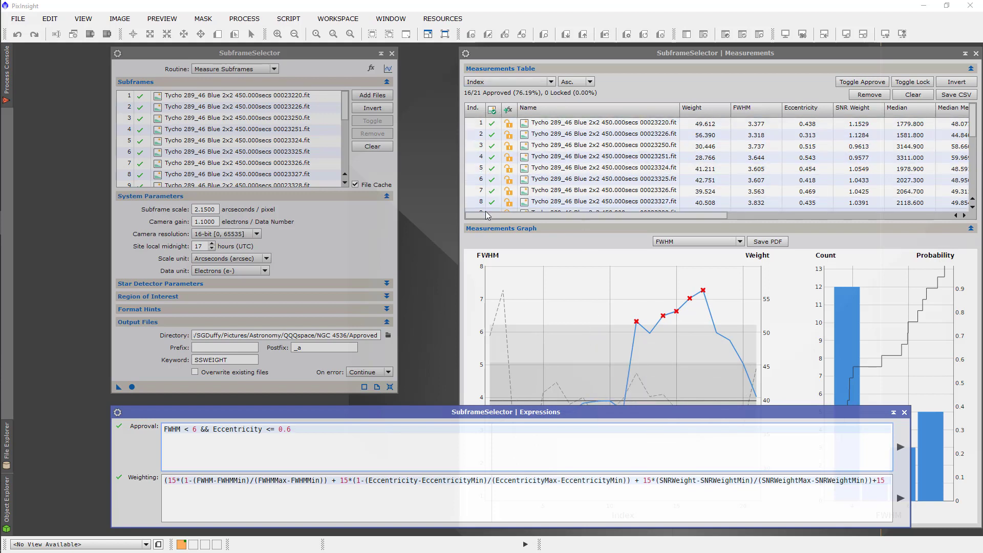
Sort the measurements table by FWHM in ascending order and review the approved and rejected frames.
click(552, 82)
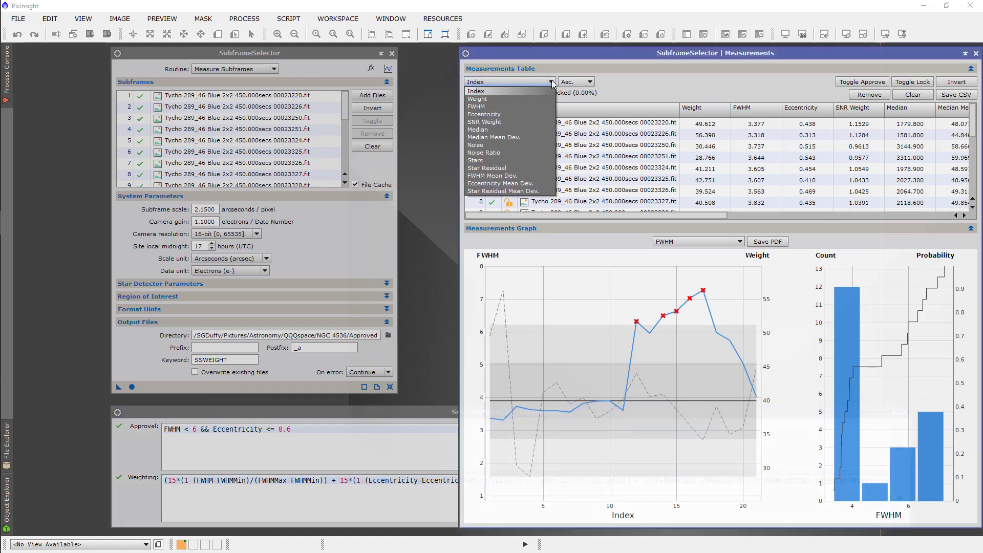
click(477, 106)
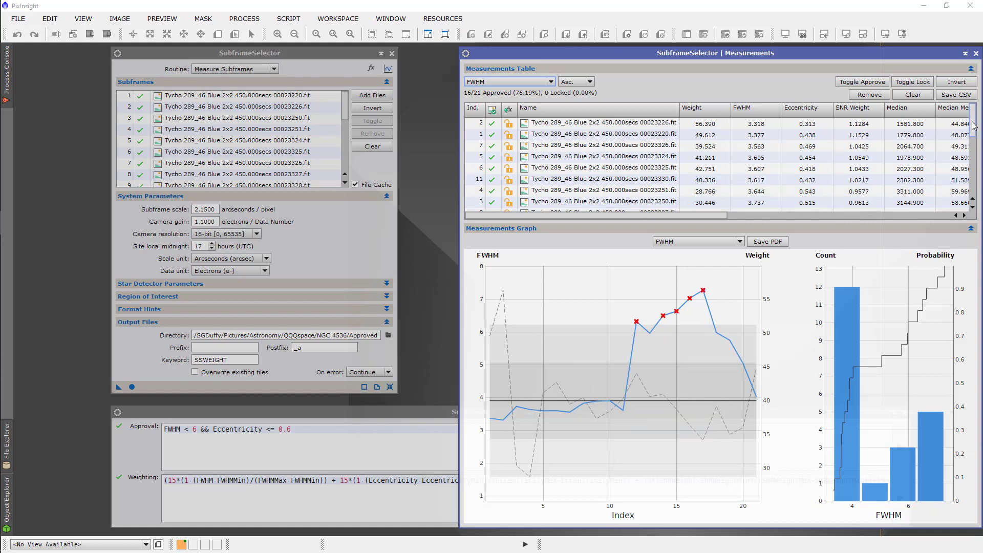
scroll(973, 128, down, 2)
mouse_move(973, 145)
mouse_down()
mouse_move(971, 166)
mouse_move(972, 135)
mouse_up()
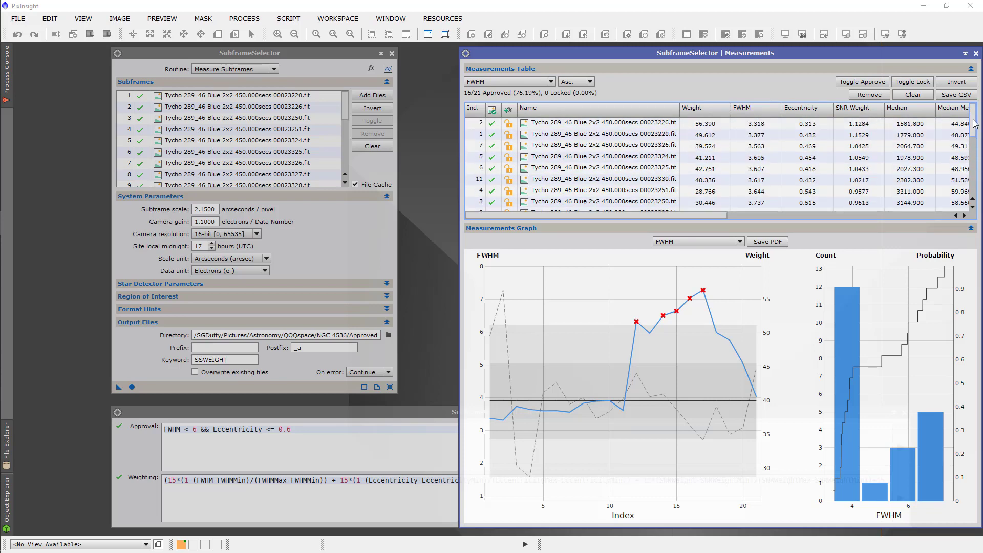
mouse_move(652, 352)
scroll(696, 169, down, 5)
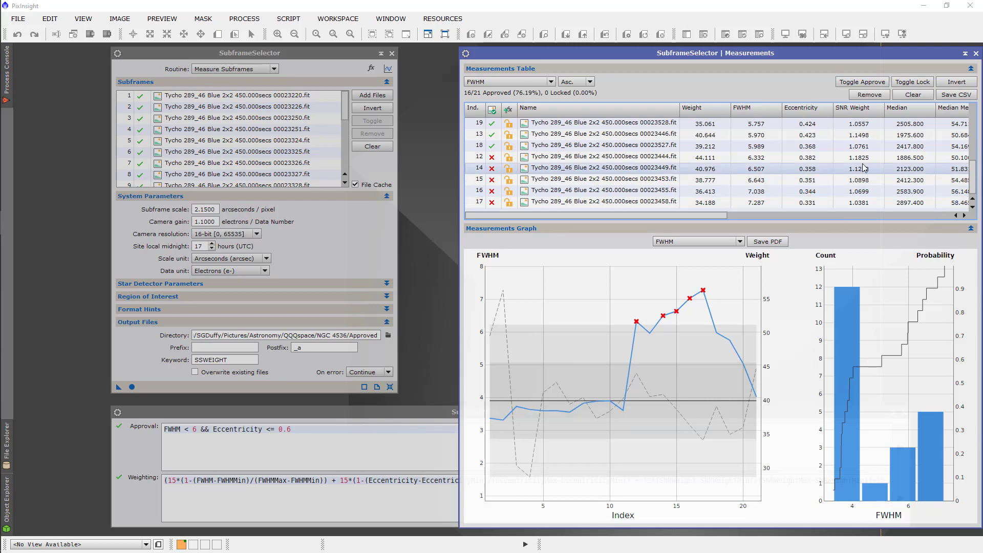
scroll(863, 169, up, 5)
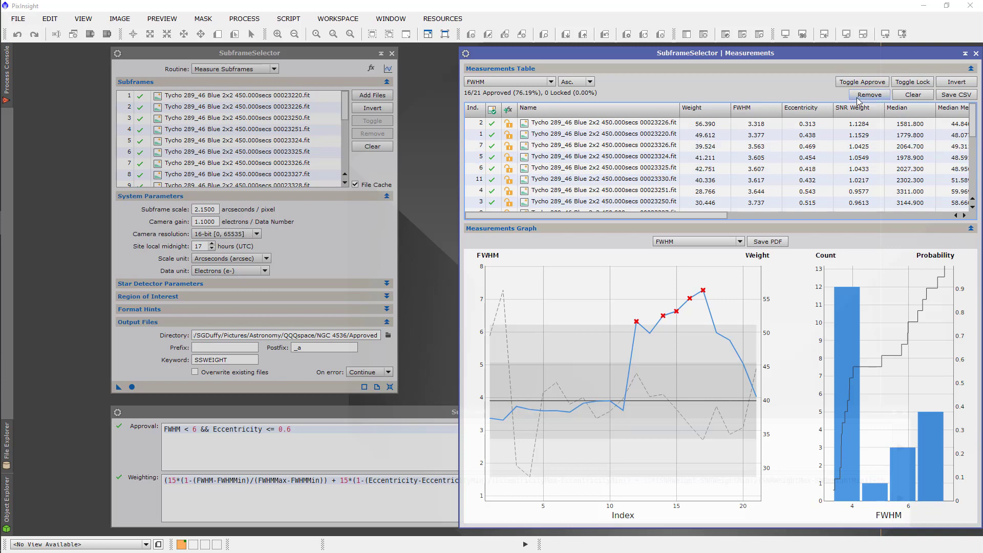
Compare the FWHM, SNR weight and frame weight of the borderline subframes in the measurements table and FWHM graph.
scroll(856, 145, down, 2)
scroll(856, 145, down, 2)
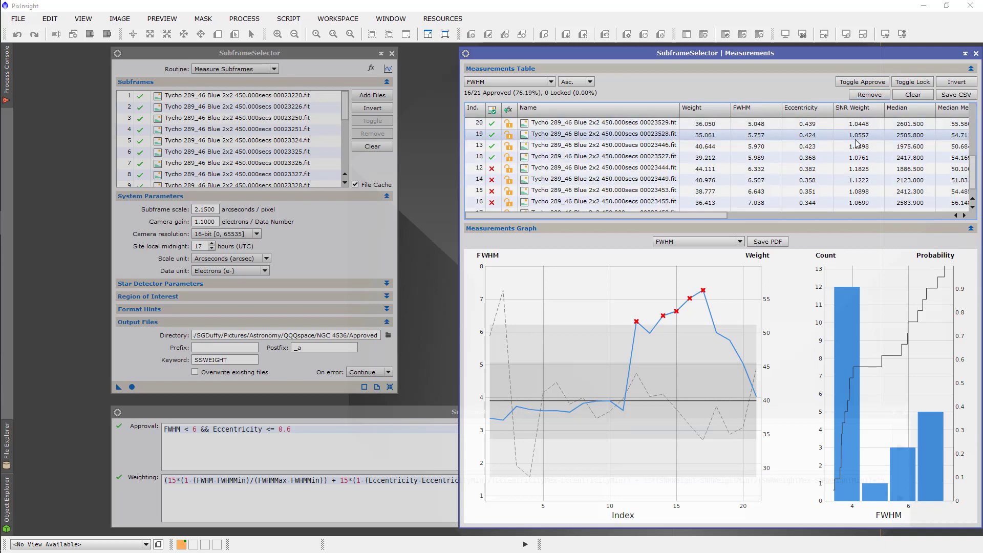
scroll(858, 204, up, 5)
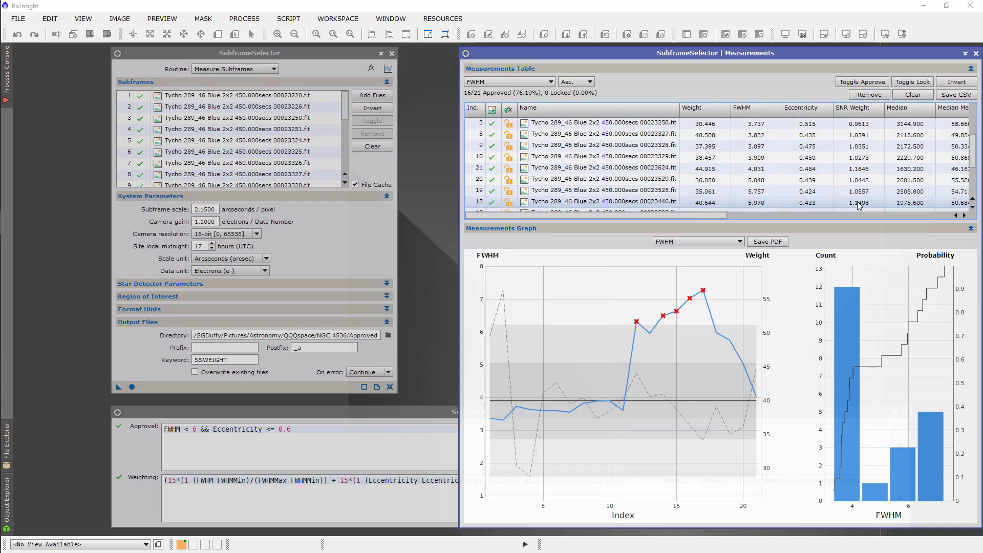
scroll(858, 203, down, 4)
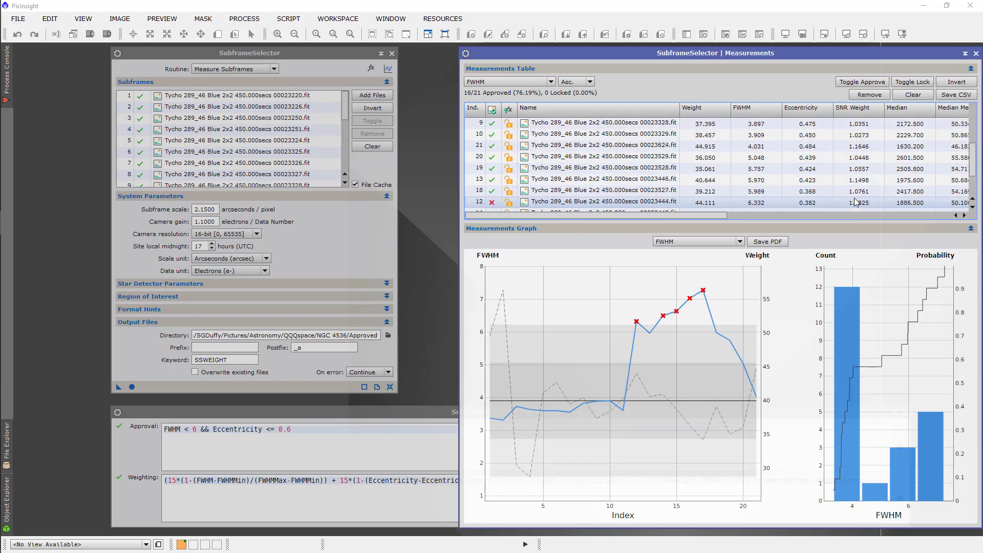
scroll(854, 201, up, 5)
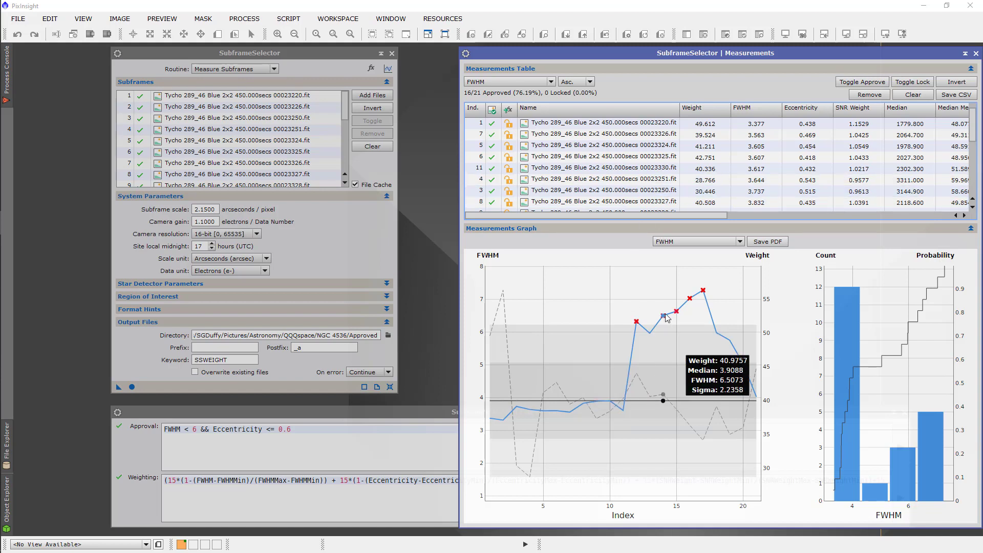
mouse_move(678, 314)
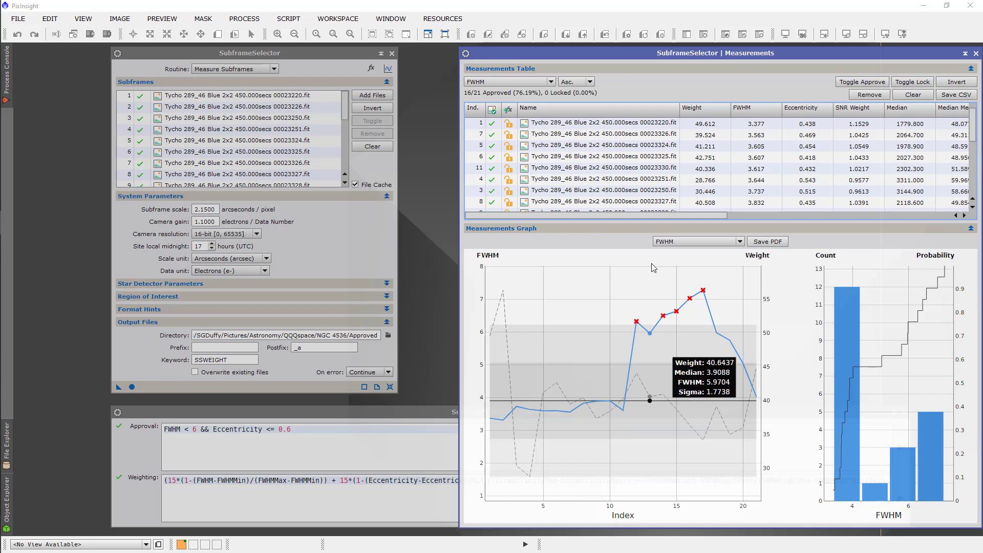
scroll(766, 181, down, 2)
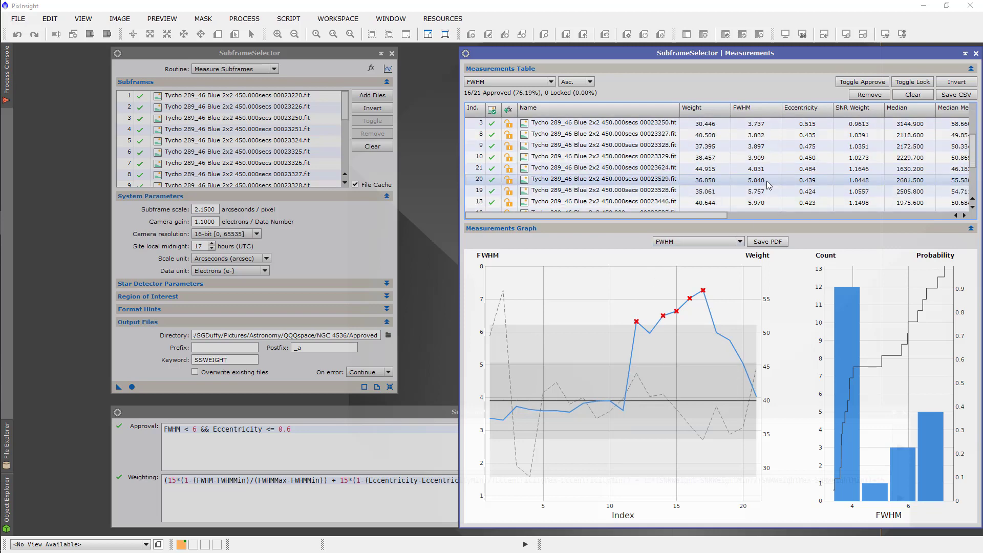
scroll(717, 175, down, 3)
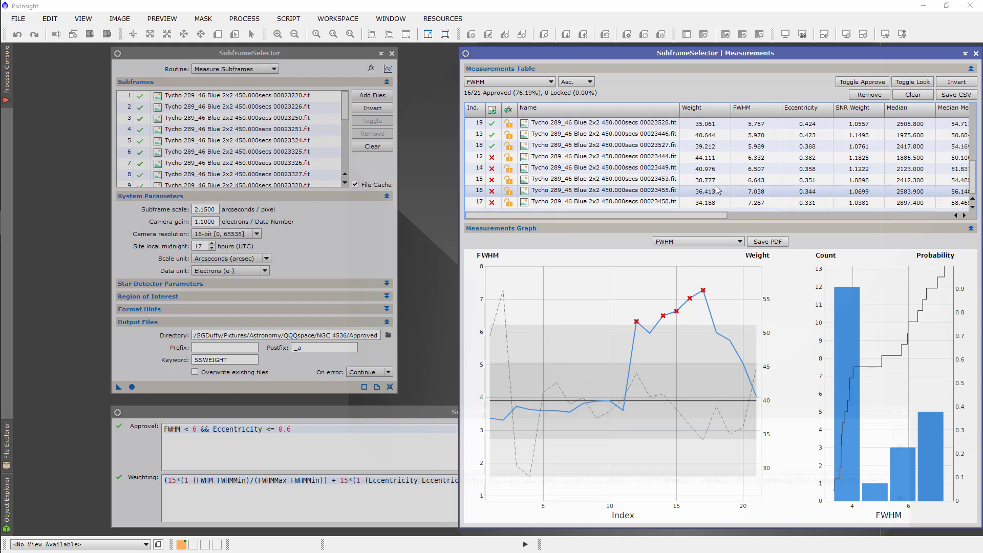
Sort the measurements table by Weight in descending order.
click(551, 82)
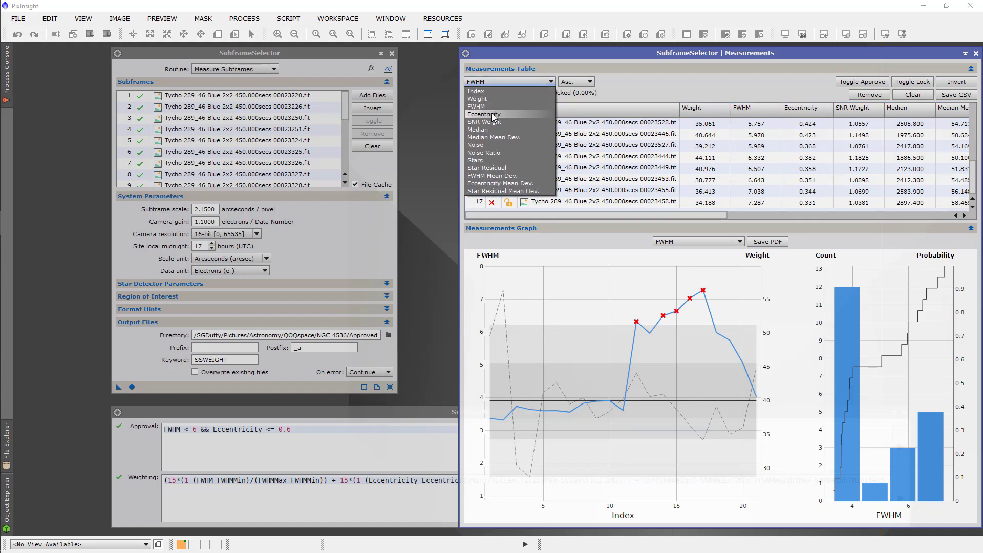
click(486, 99)
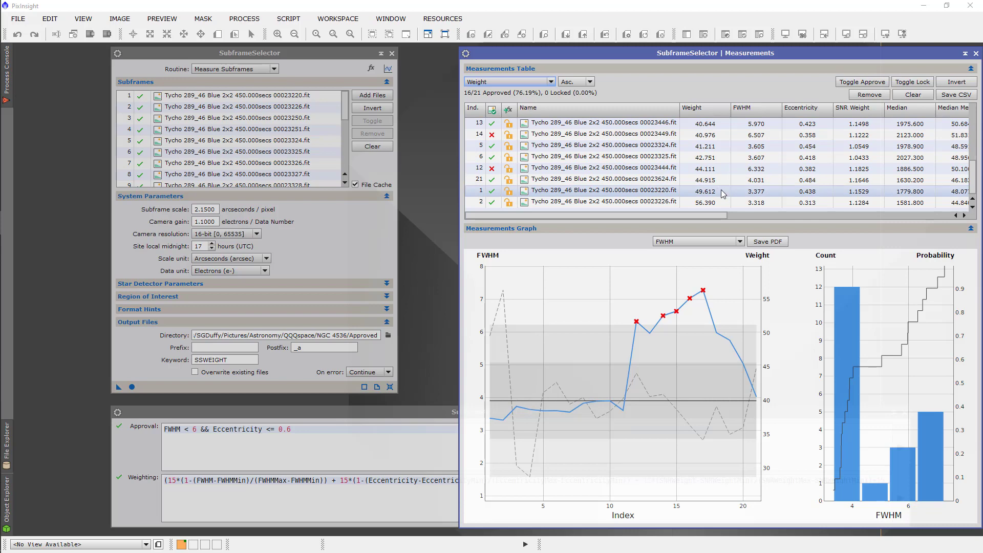
scroll(788, 176, up, 3)
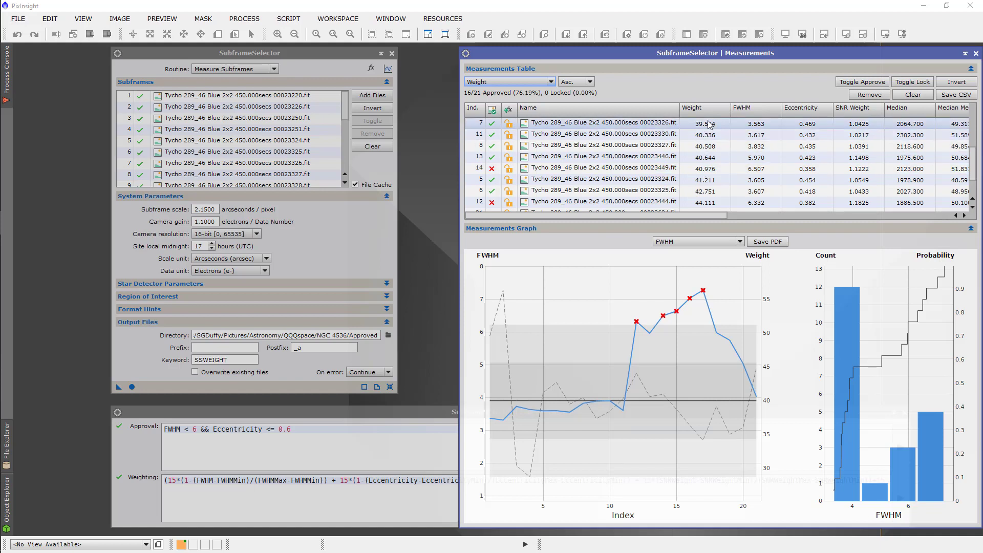
click(590, 82)
click(585, 100)
scroll(728, 182, up, 3)
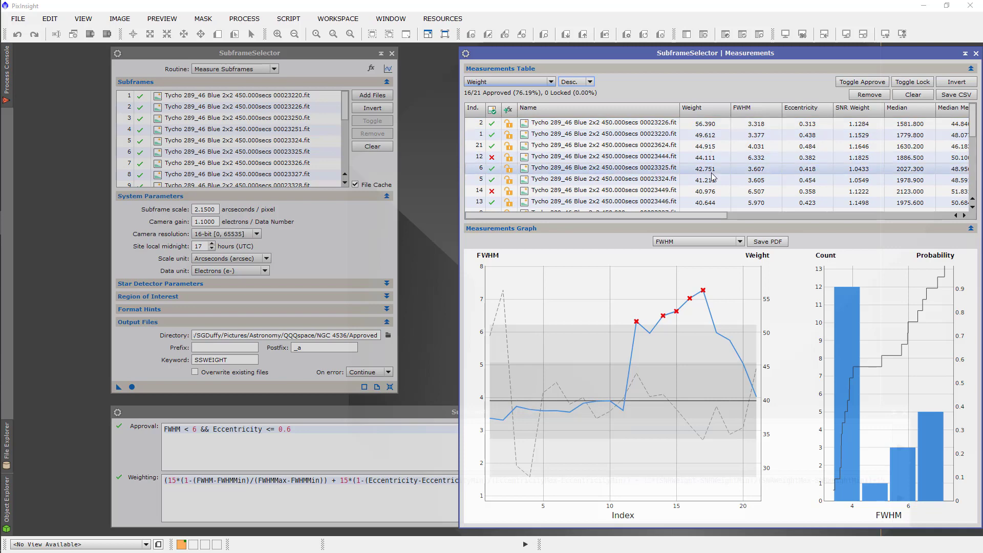
scroll(711, 169, down, 3)
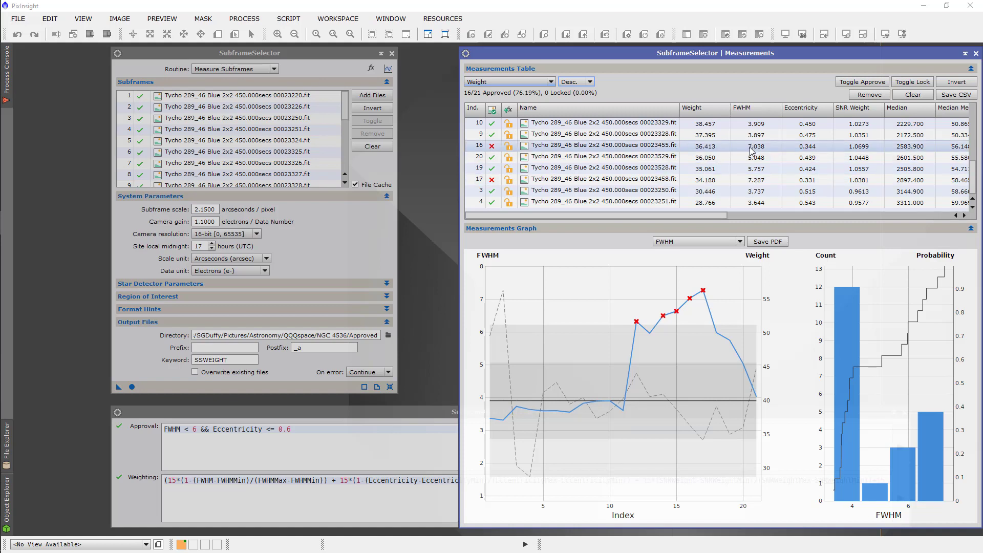
scroll(744, 160, up, 2)
scroll(745, 160, down, 2)
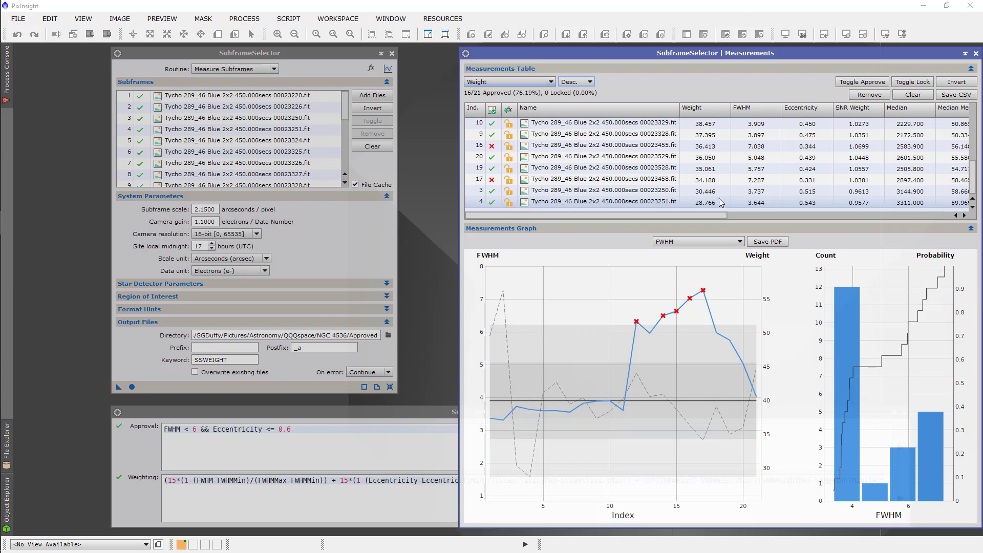
scroll(705, 207, up, 2)
scroll(704, 206, up, 2)
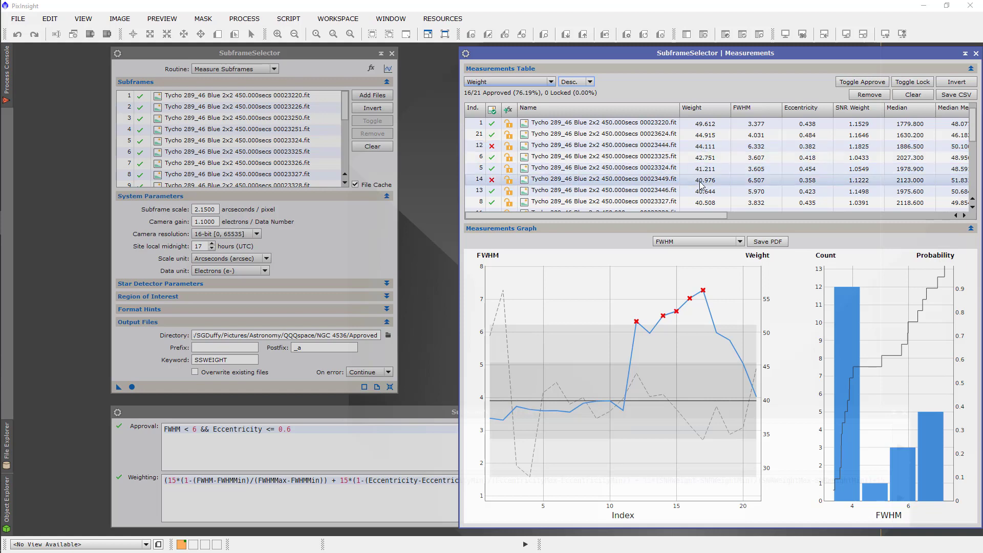
click(492, 146)
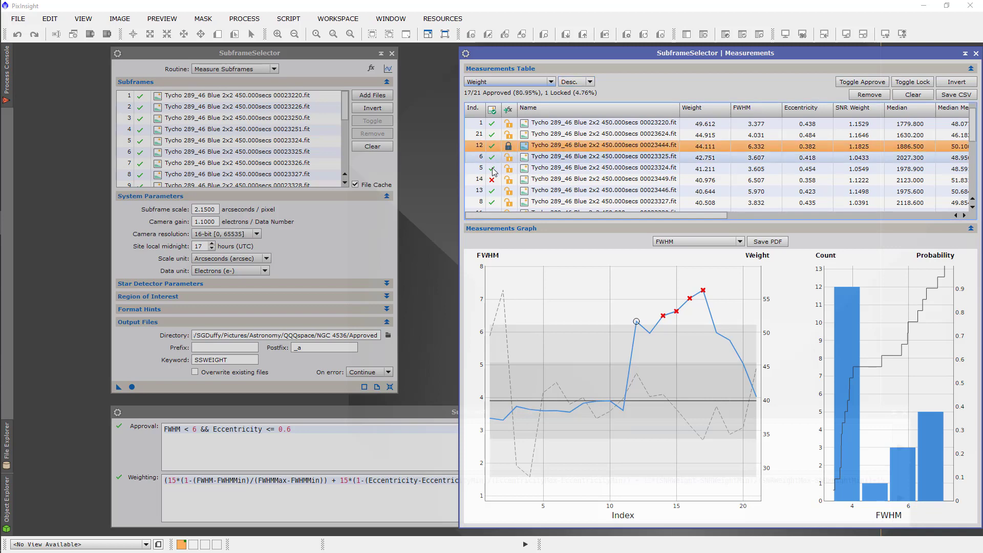
scroll(557, 185, down, 3)
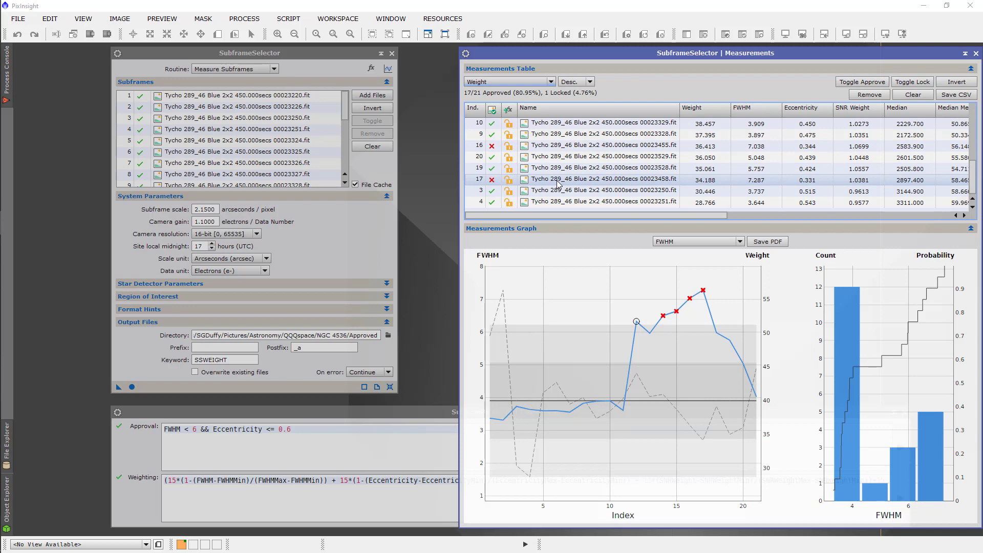
scroll(558, 184, up, 3)
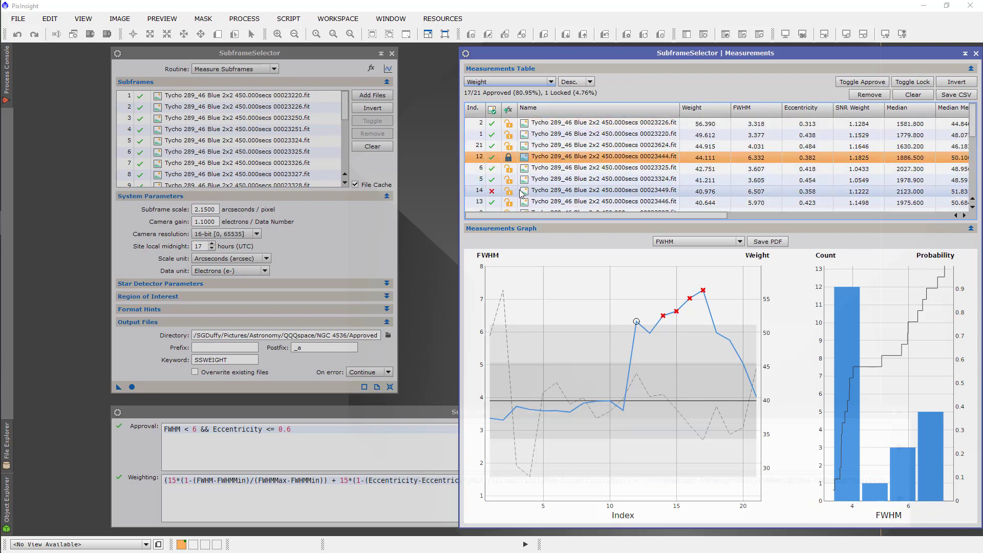
click(492, 194)
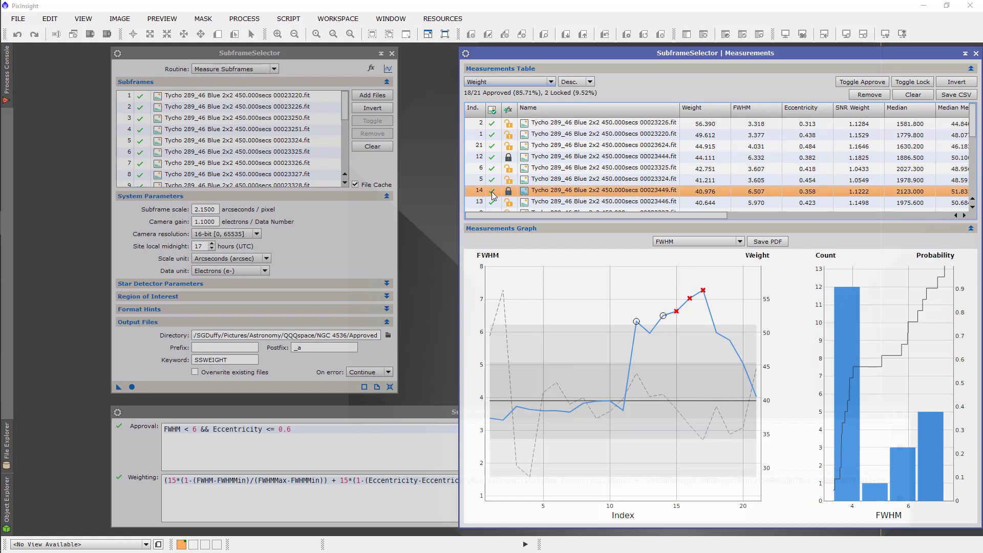
click(492, 193)
Switch the measurements graph from FWHM to Eccentricity and manually reject the lowest-weighted frame, index 4 (00023251).
mouse_move(641, 308)
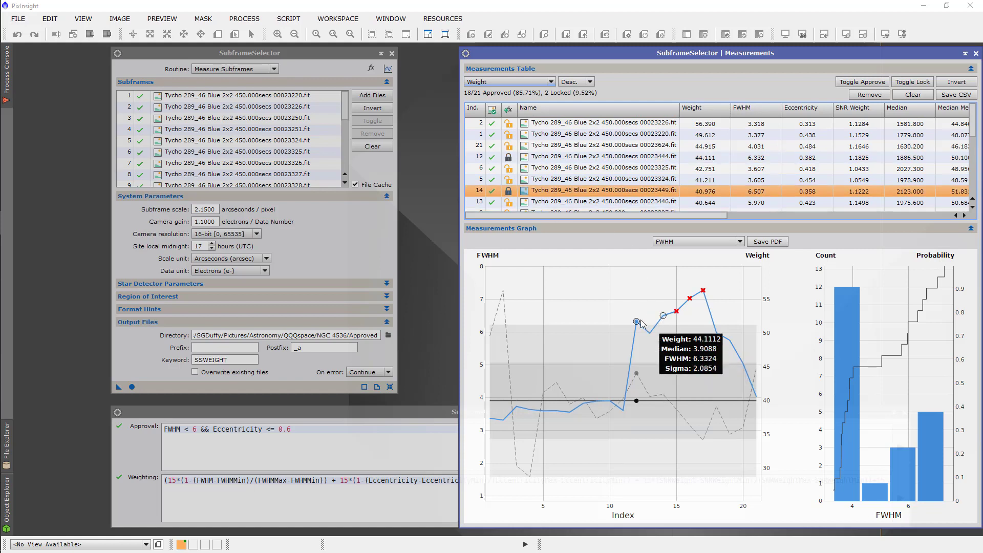
mouse_move(717, 383)
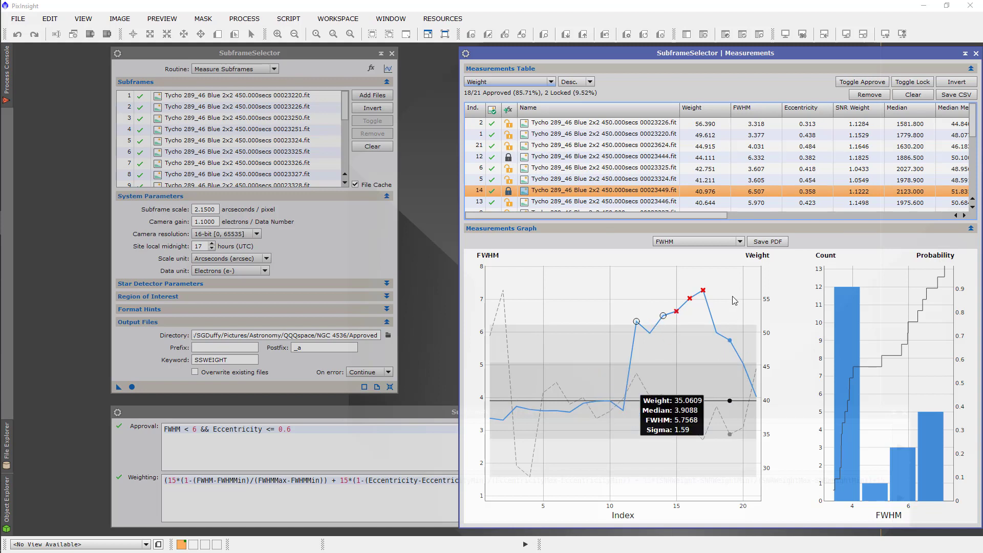
mouse_move(686, 318)
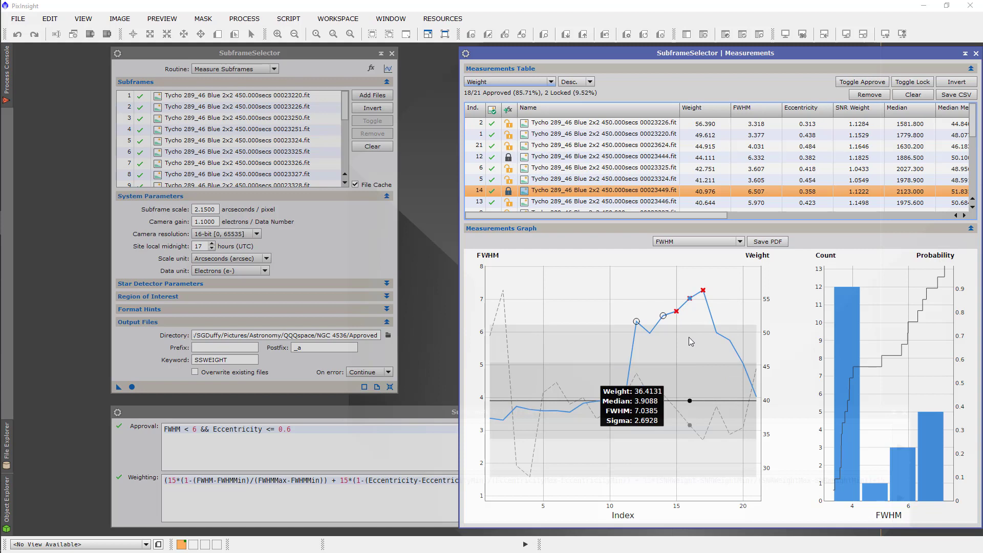
mouse_move(580, 314)
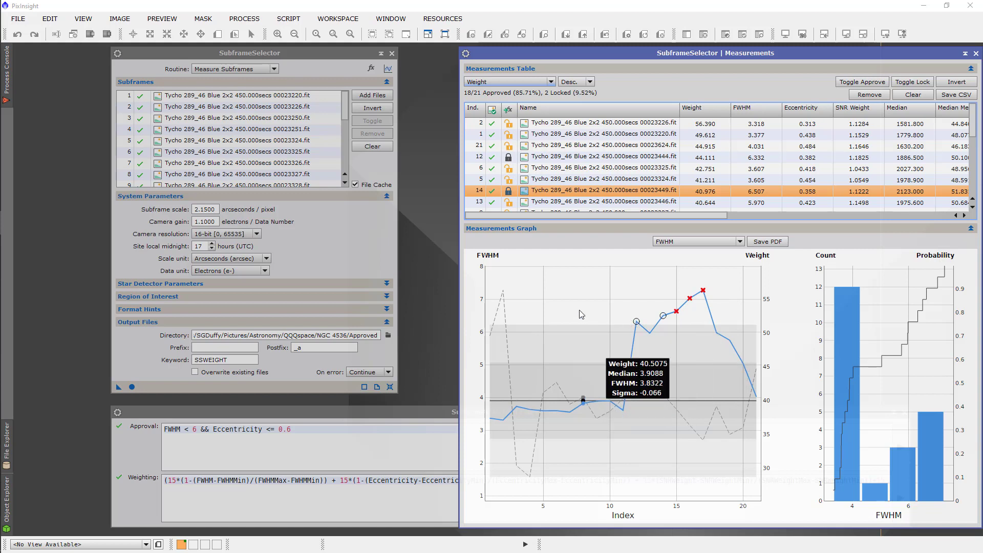
click(740, 241)
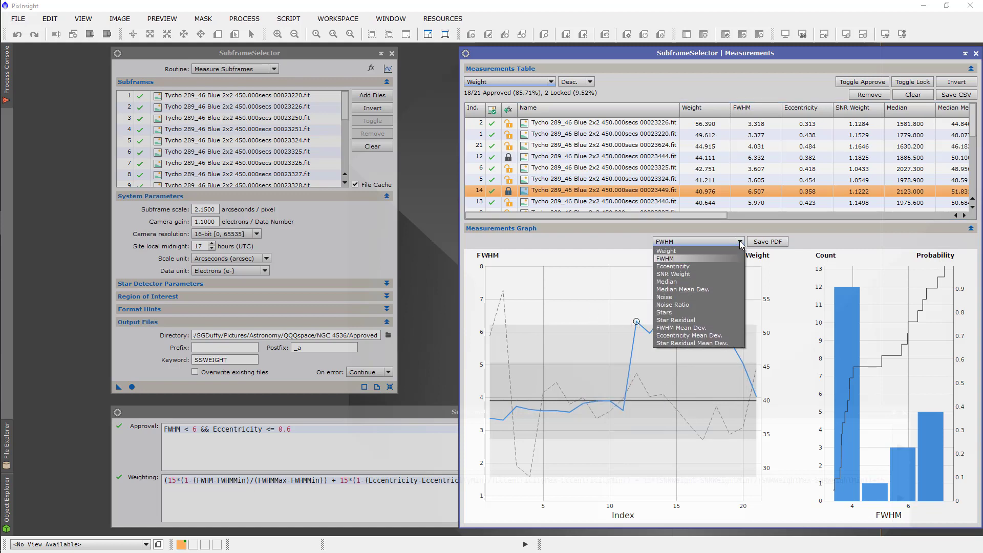
click(681, 267)
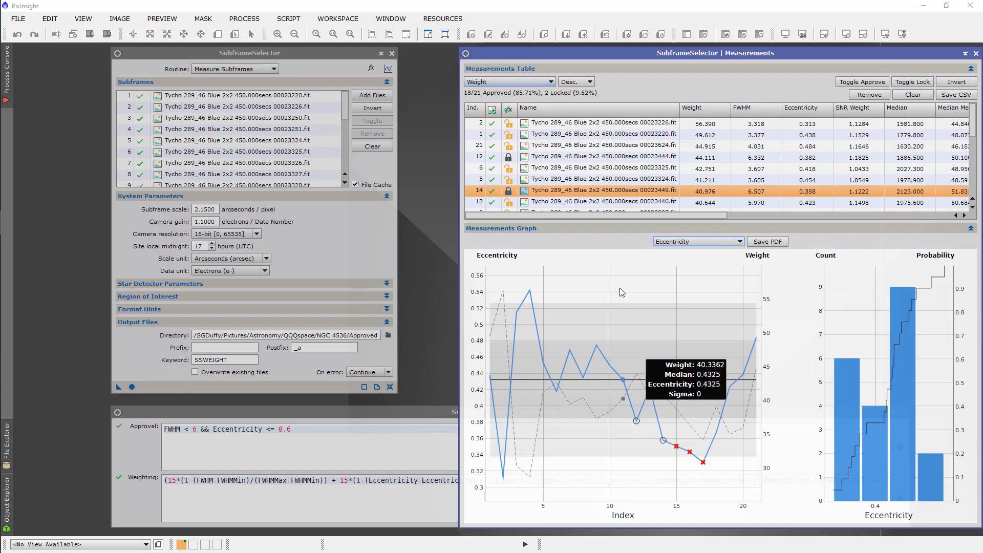
scroll(630, 174, down, 3)
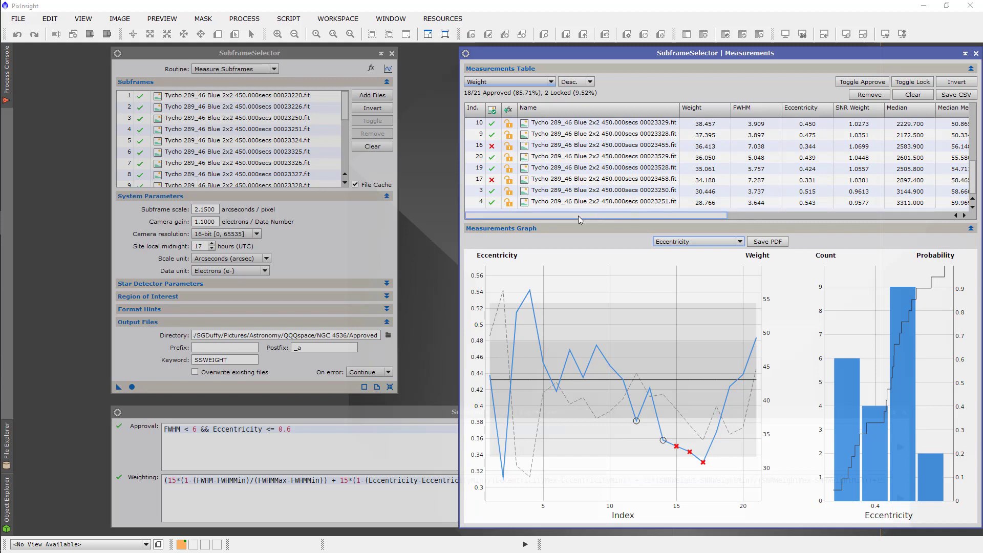
click(492, 203)
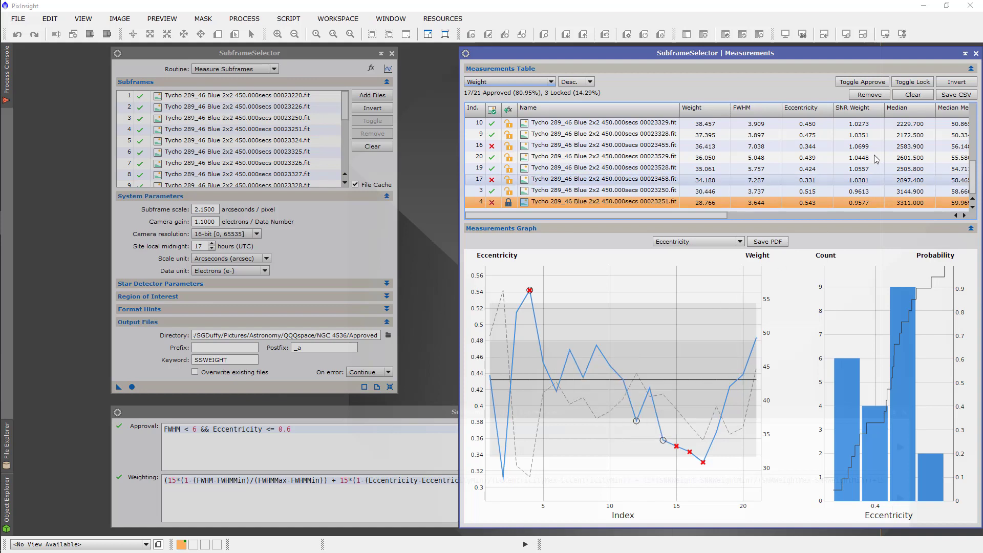
Switch the measurements graph to SNR Weight and examine how it compares with the frame weights.
click(739, 241)
click(693, 273)
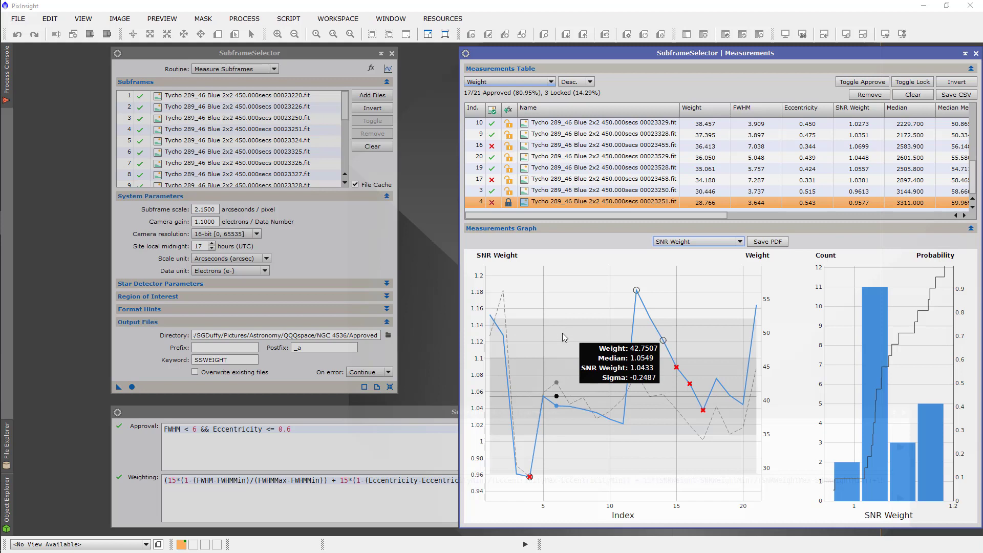
click(551, 82)
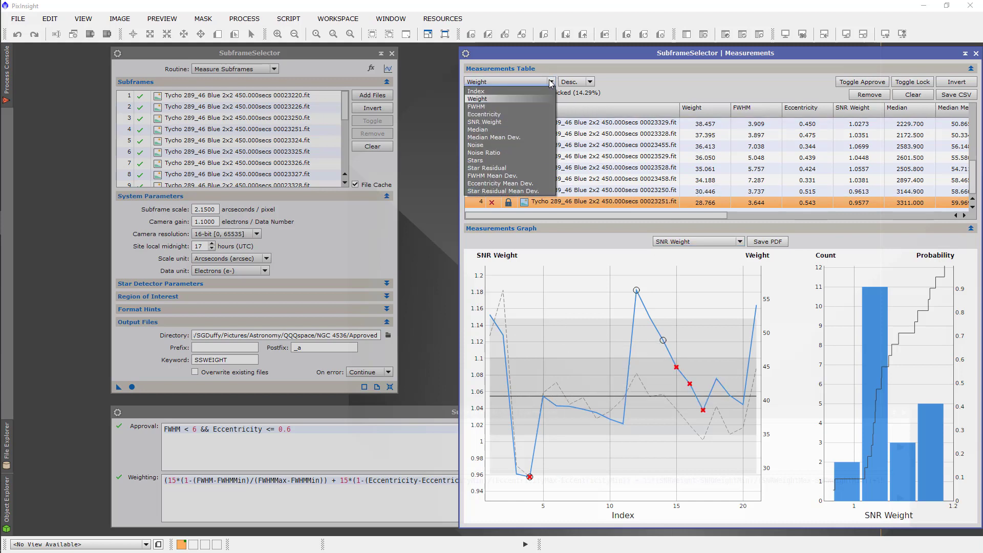
click(551, 82)
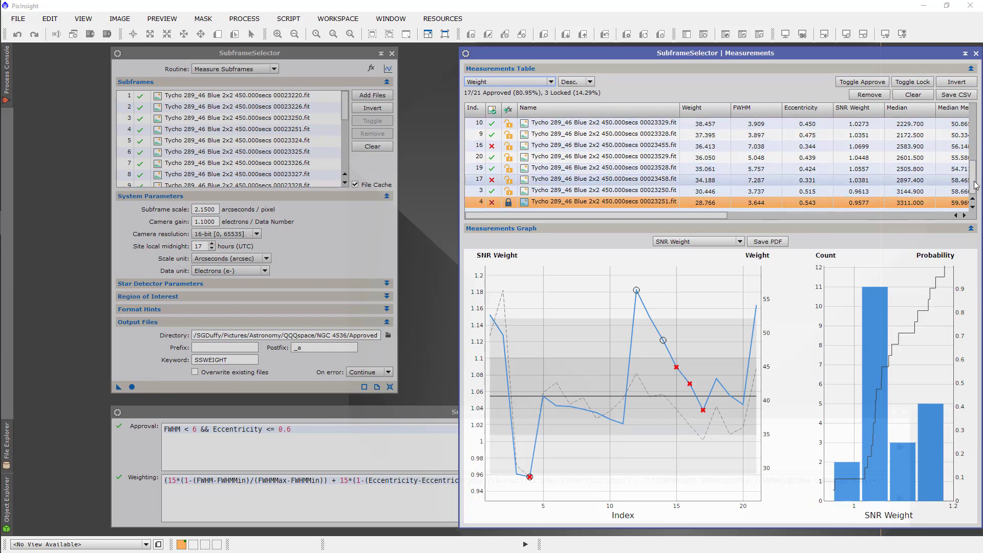
Open the highest-weighted frame, index 2 (00023226), auto-stretch it to inspect the image, and close it.
scroll(782, 194, up, 5)
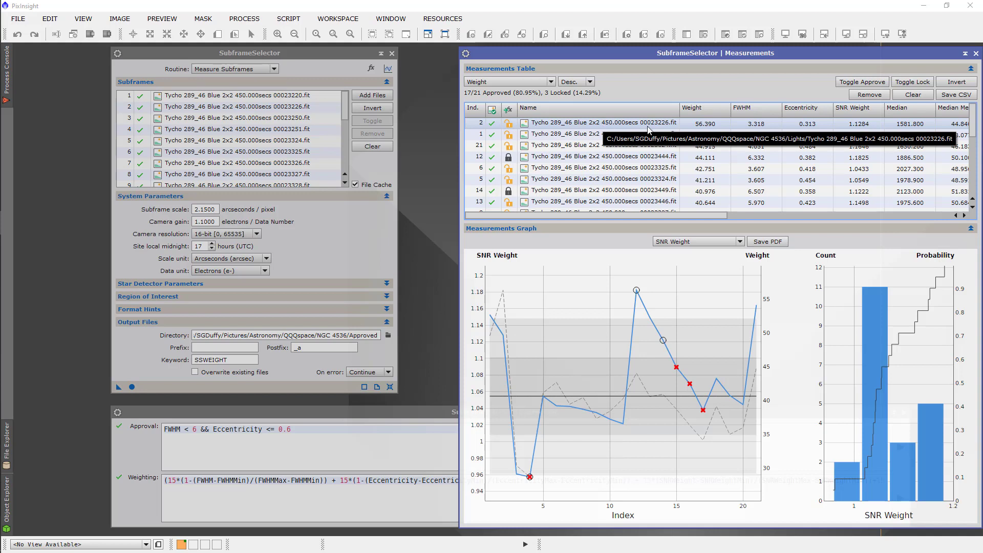
double_click(613, 127)
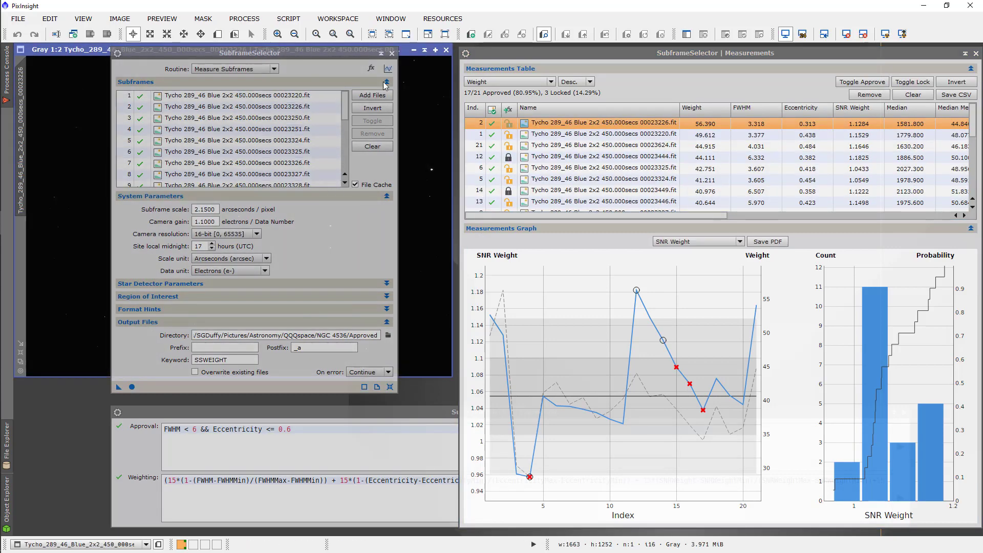
drag(304, 54, 701, 177)
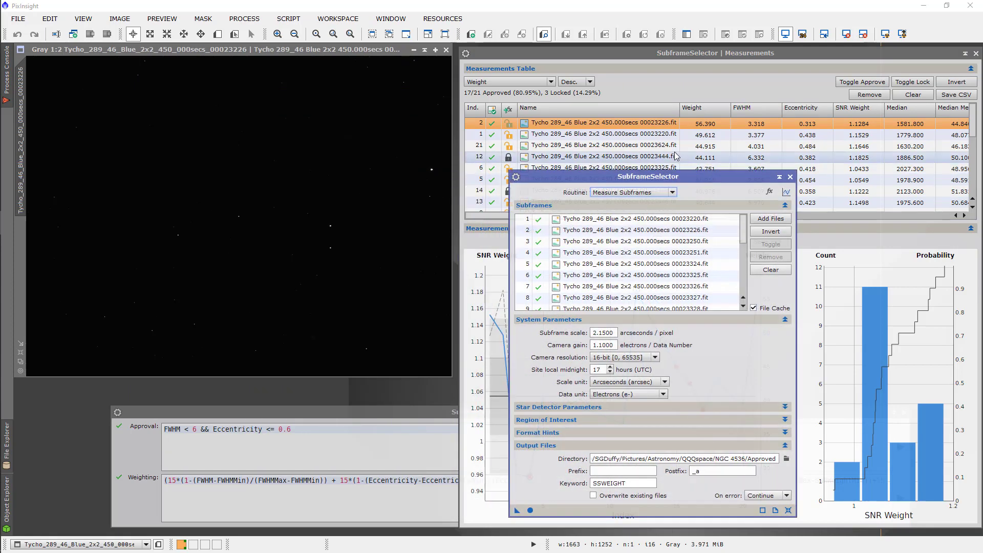
click(885, 35)
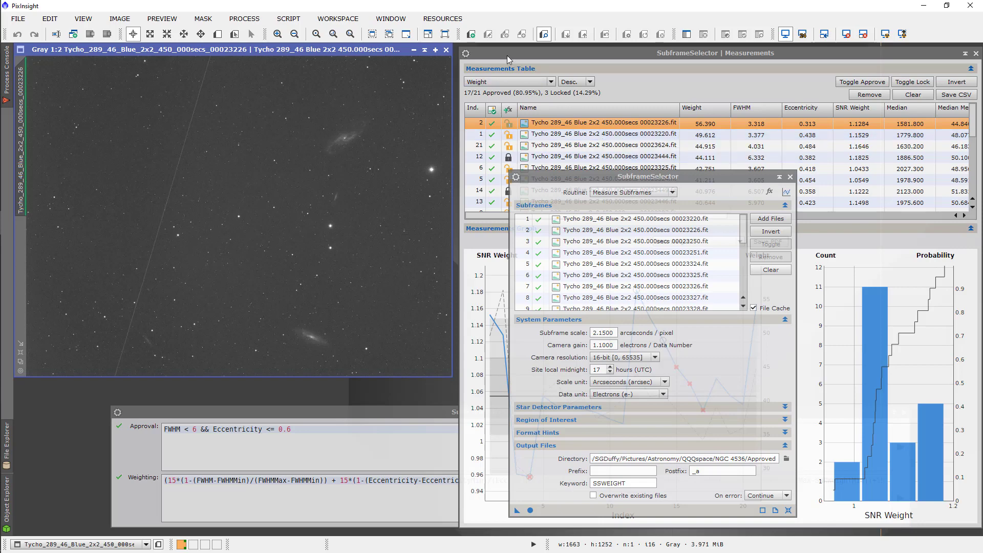
click(447, 49)
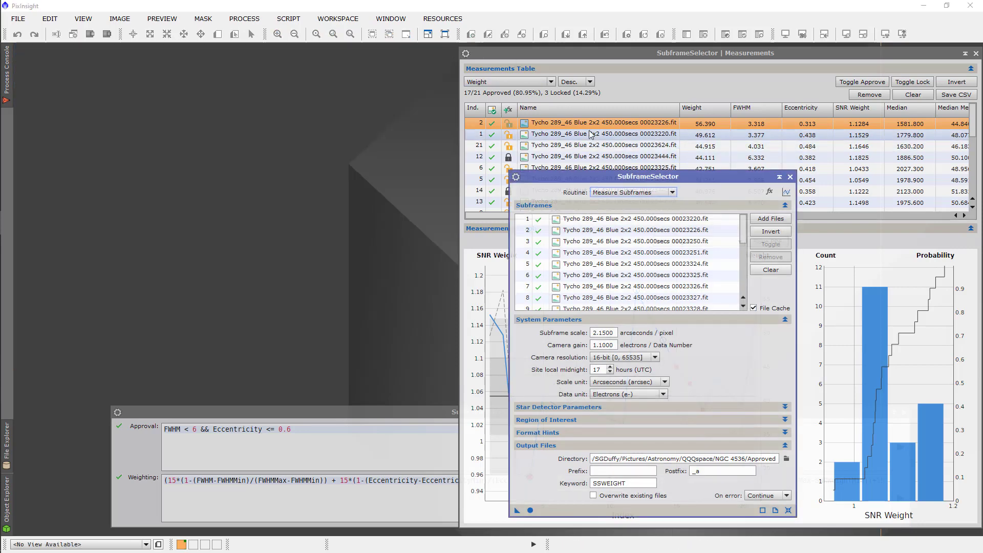
Open frame index 1 (00023220), auto-stretch it to inspect the image, and close it.
double_click(591, 135)
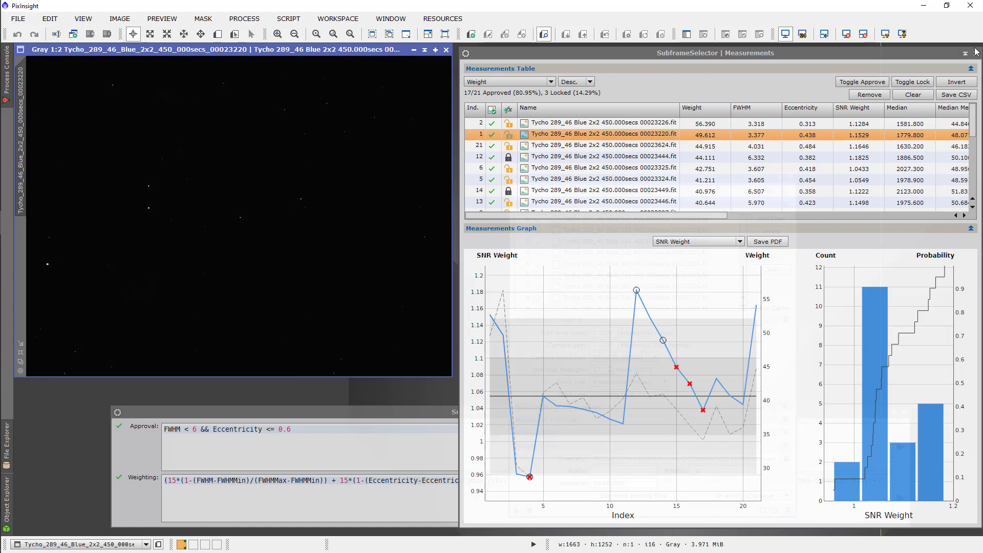
click(884, 35)
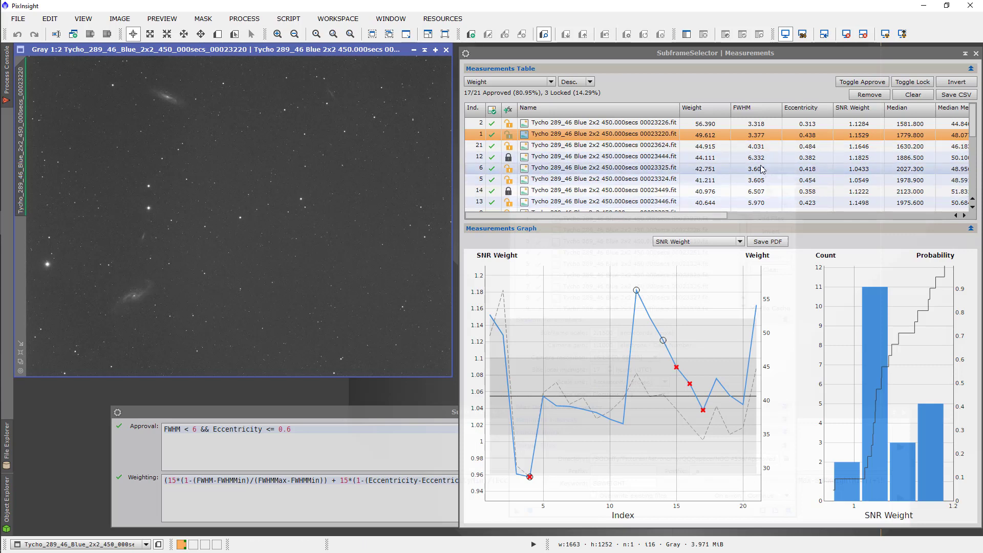
click(703, 148)
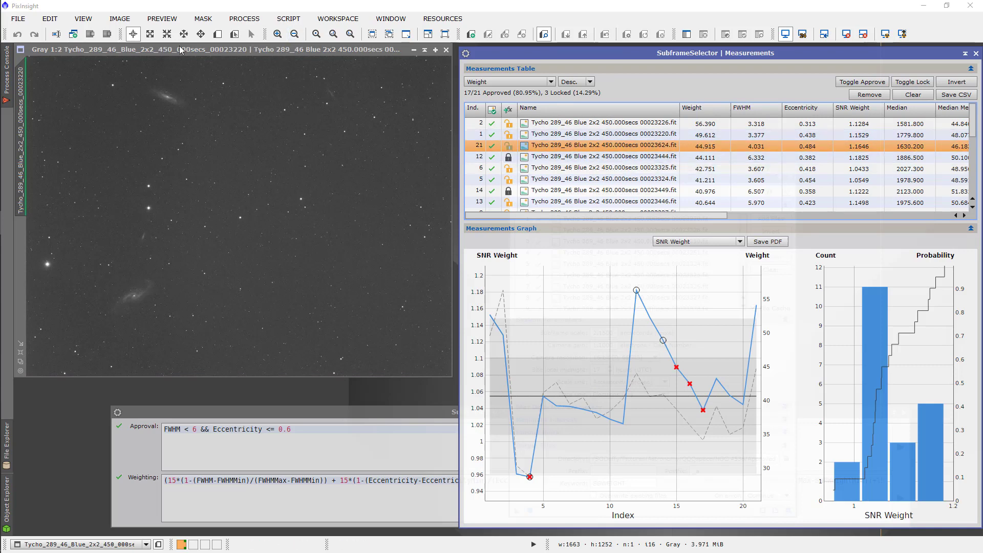
click(446, 49)
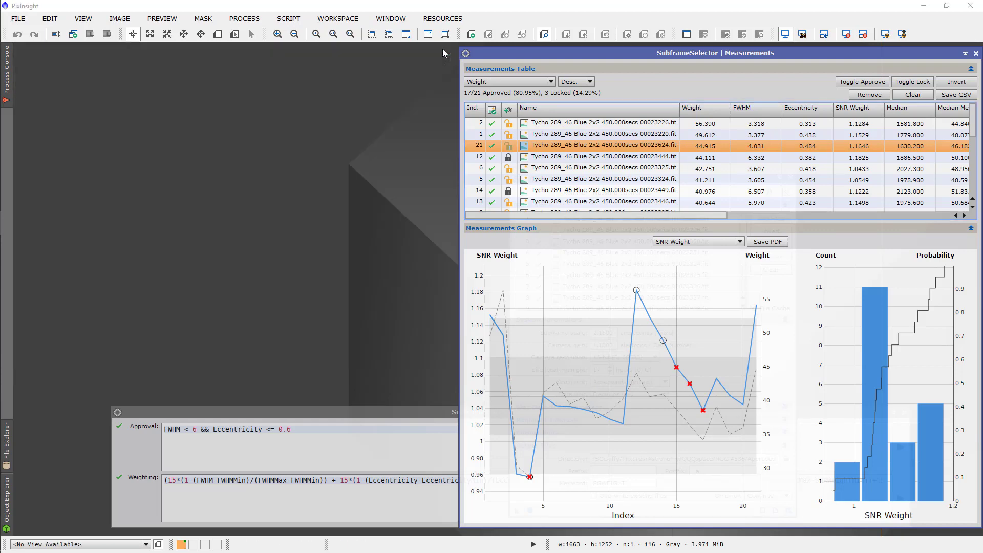
double_click(623, 148)
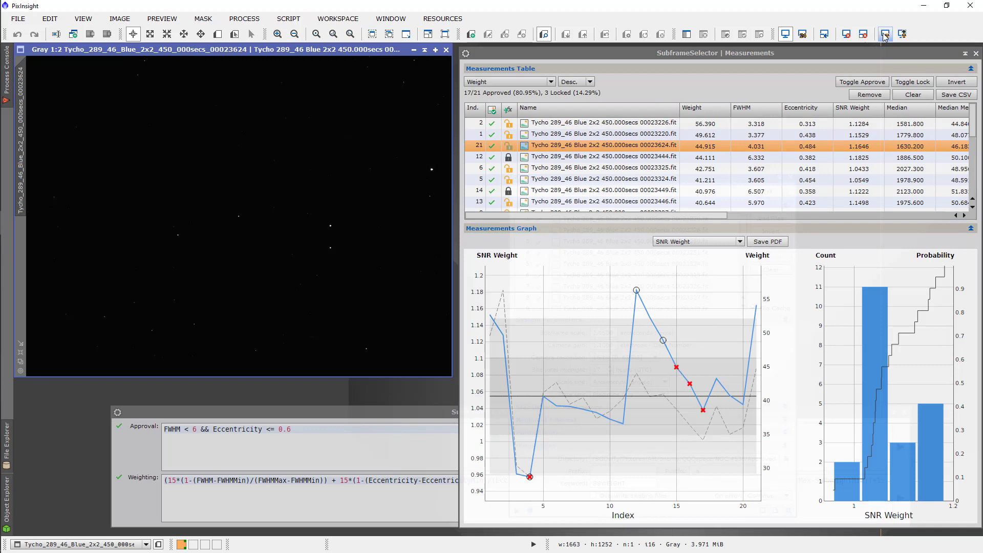
click(885, 34)
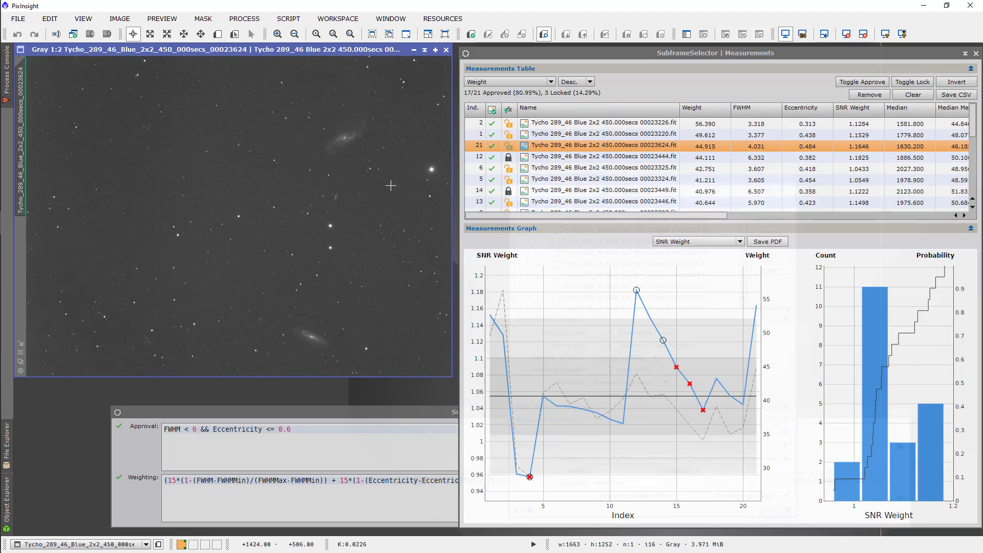
click(316, 35)
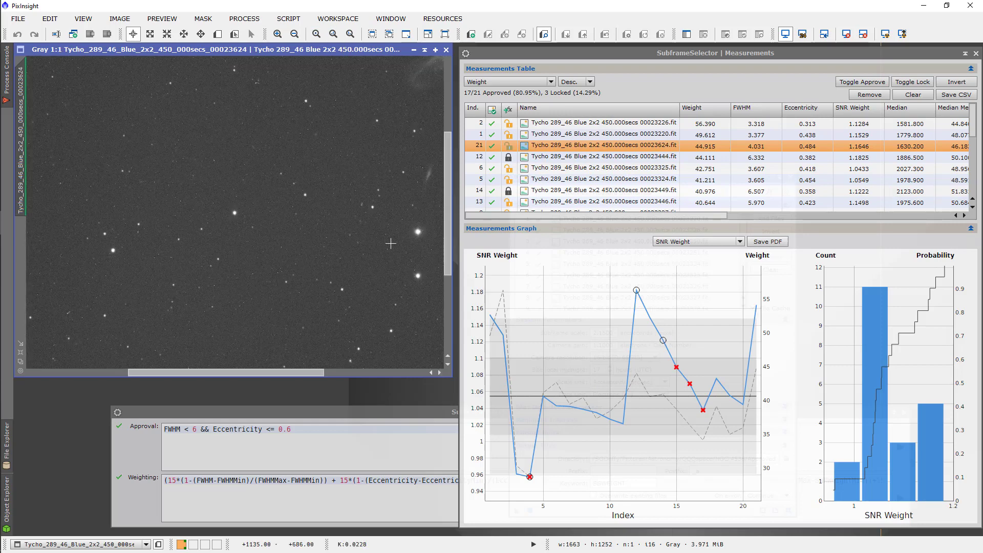
double_click(563, 136)
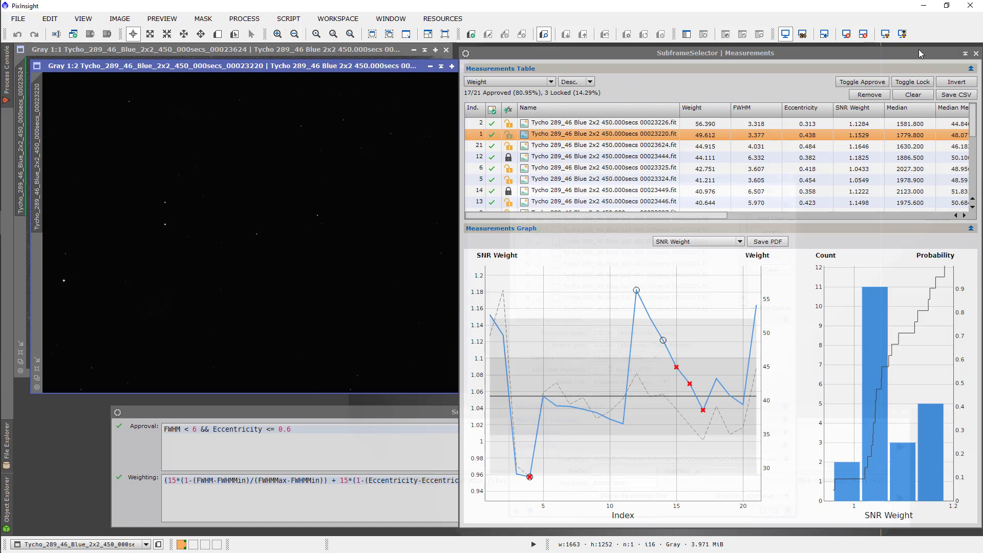
click(885, 34)
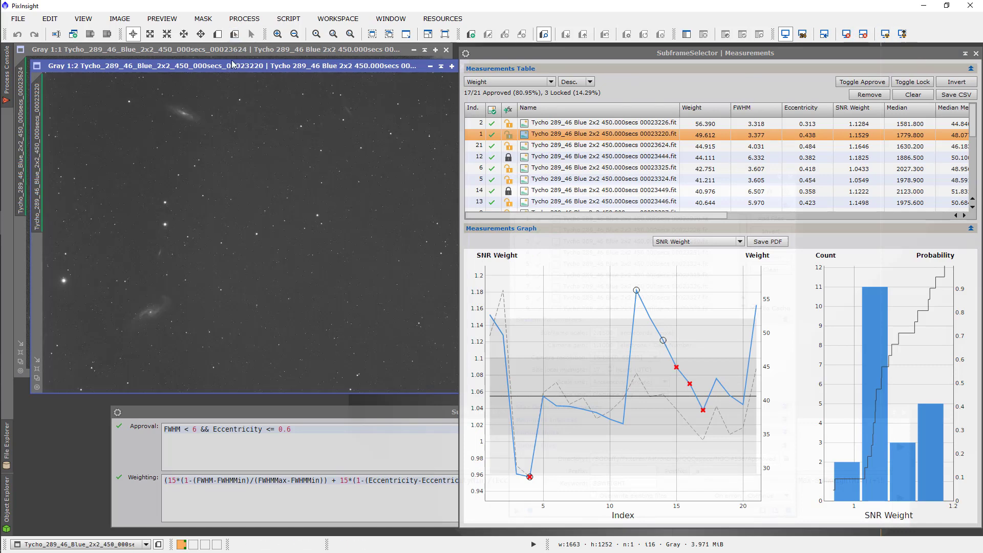
click(316, 34)
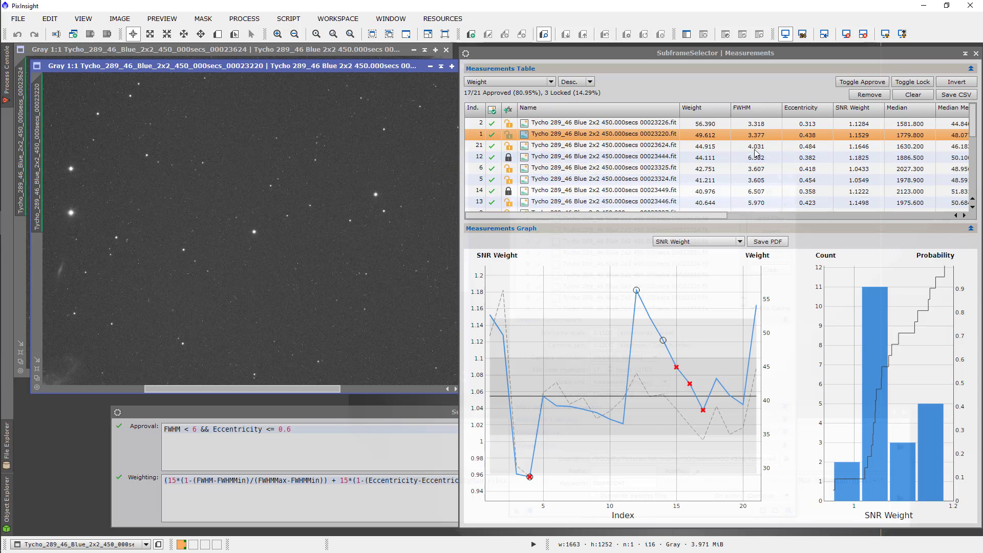
Close both frame images and arrange the SubframeSelector and Measurements windows side by side.
click(445, 49)
drag(371, 67, 327, 63)
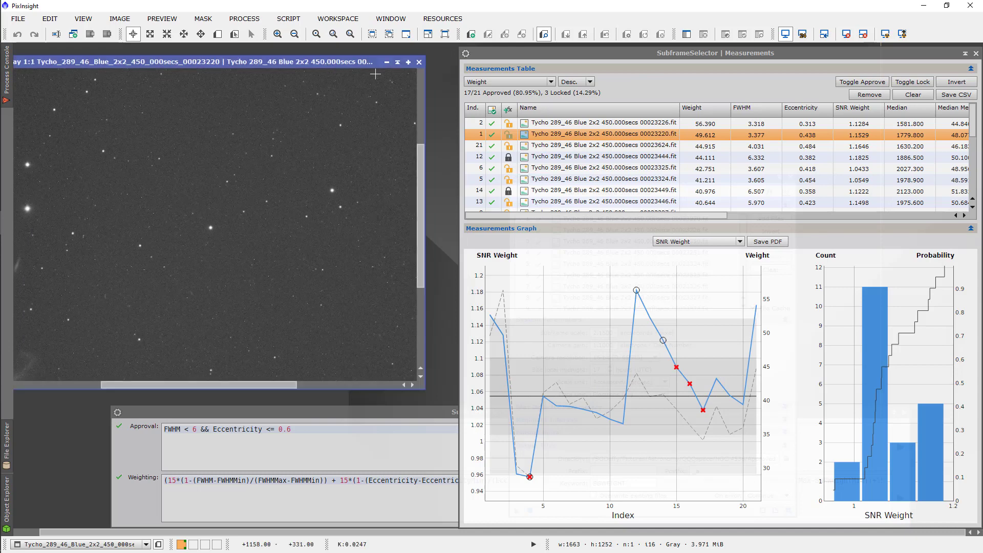
click(419, 63)
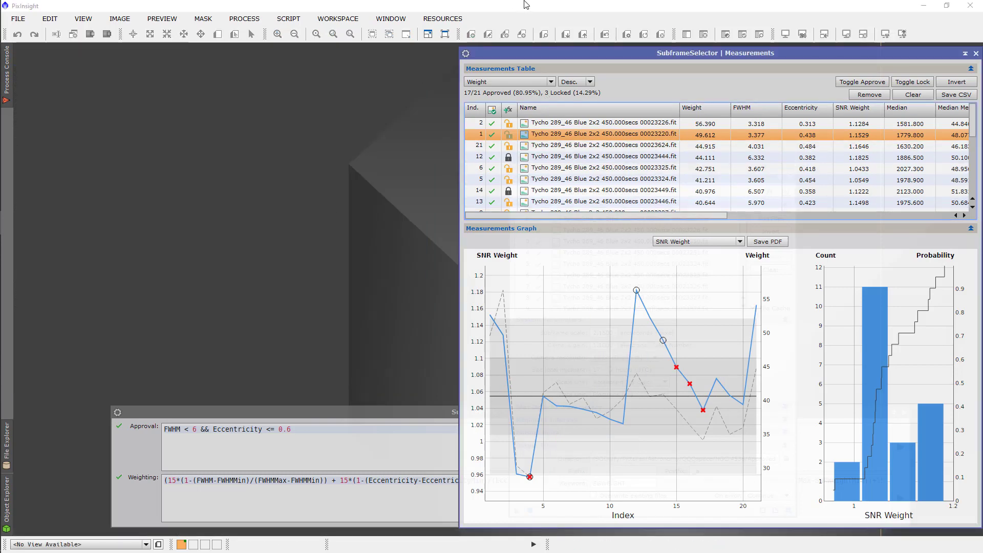
drag(581, 50, 630, 261)
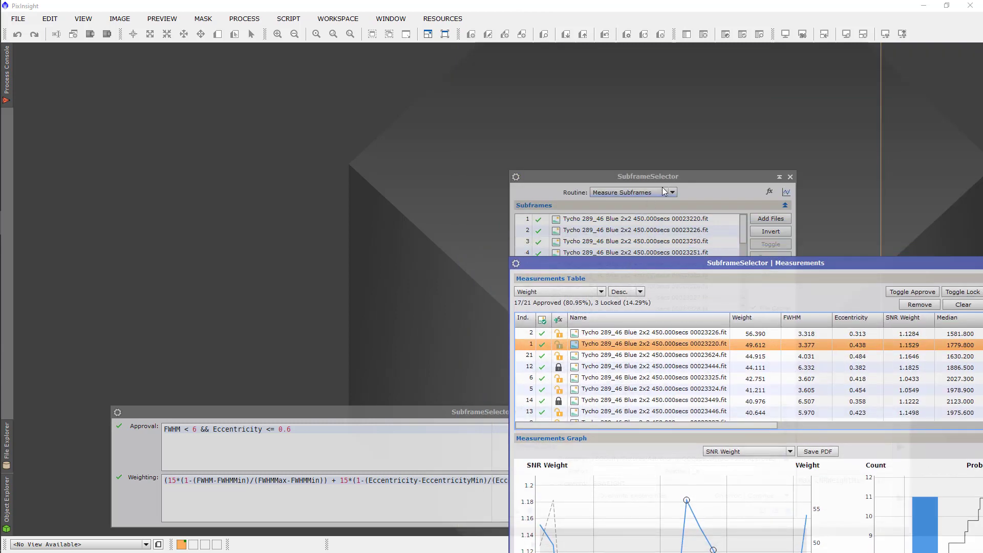
click(586, 170)
drag(585, 171, 182, 60)
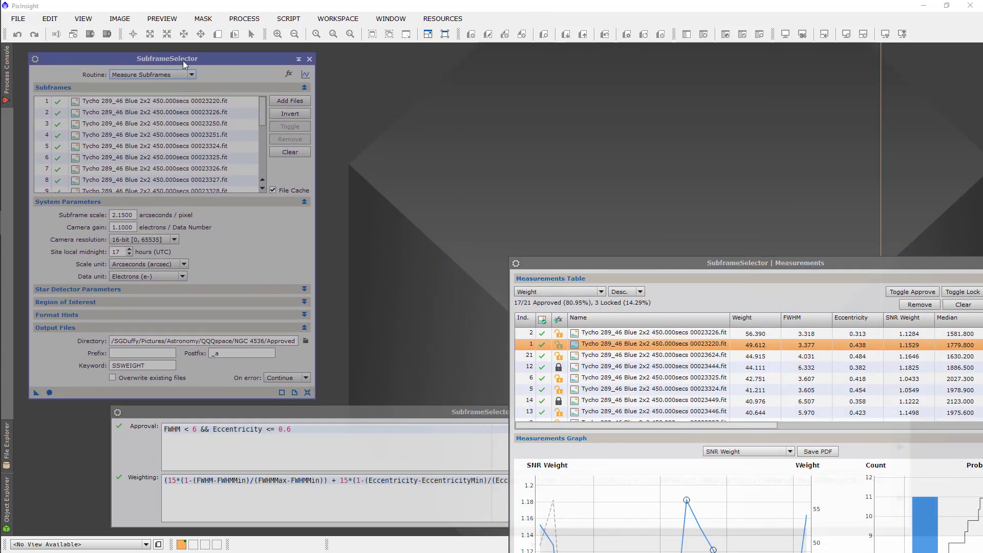
drag(637, 261, 565, 56)
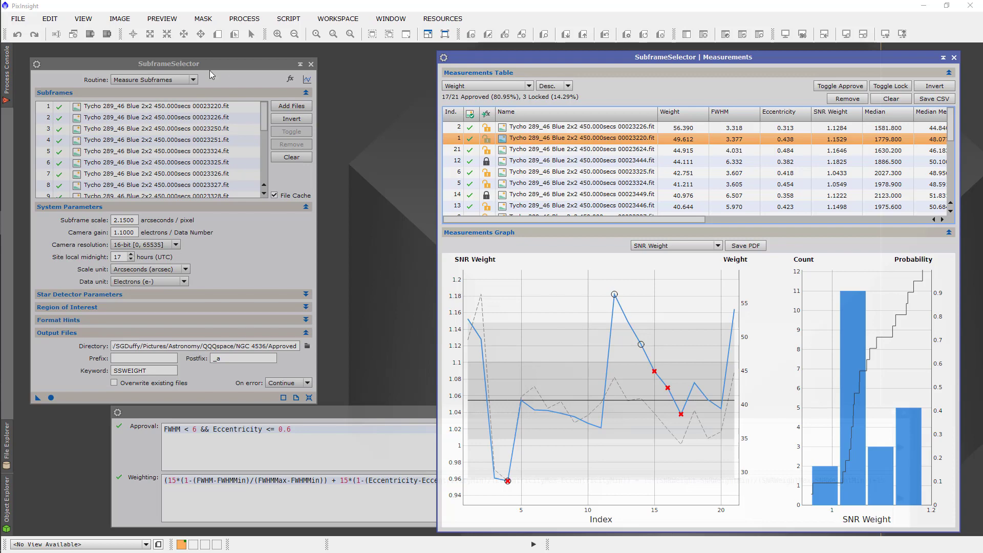
Set the SubframeSelector routine to Output Subframes and run it to write the approved blue frames.
click(193, 79)
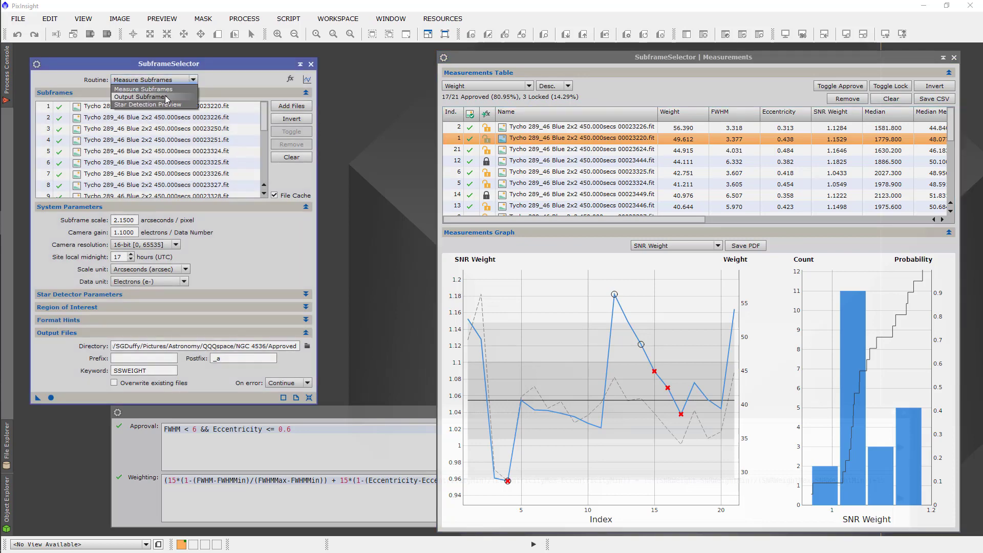
click(165, 96)
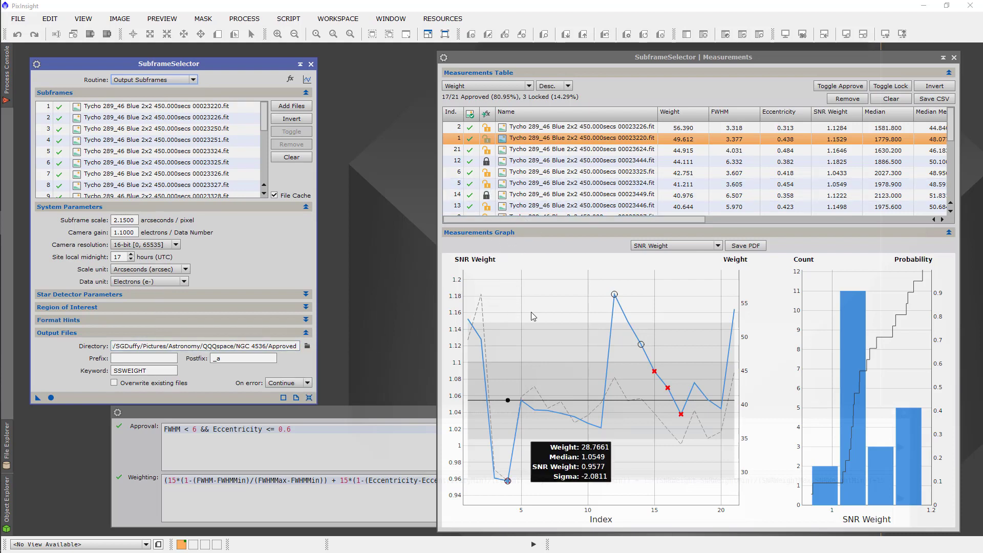
mouse_move(679, 428)
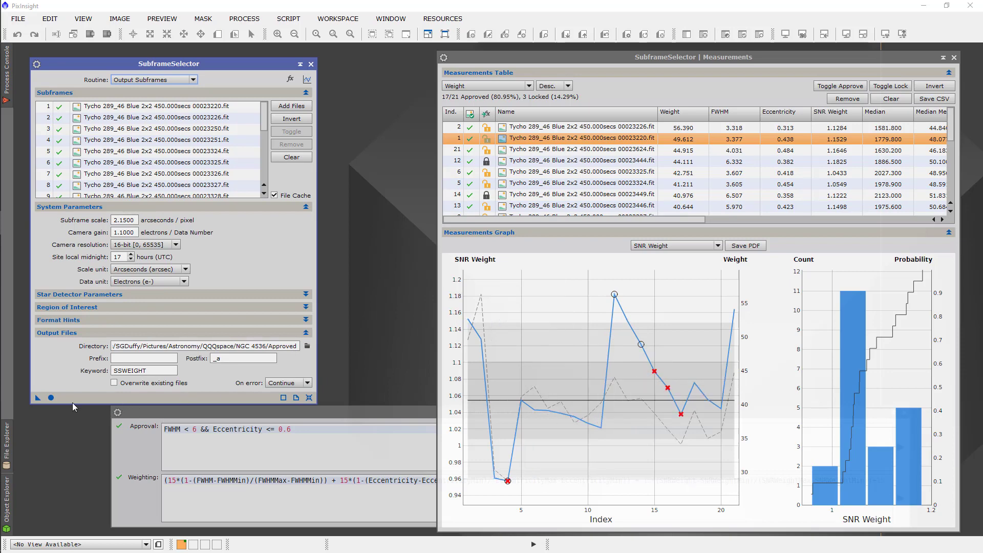
click(51, 398)
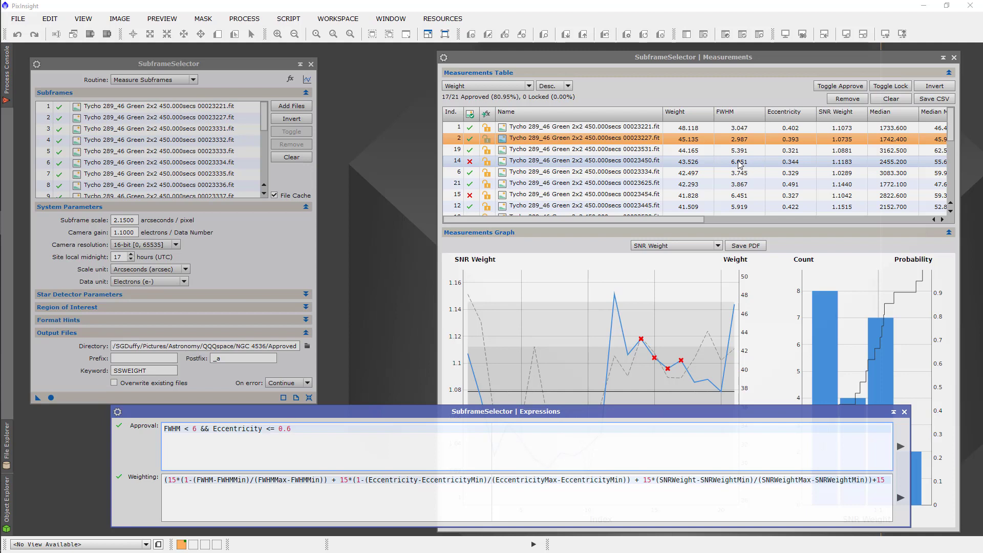
Try an FWHM factor of 30 in the weighting expression and apply it to the green frames.
double_click(172, 480)
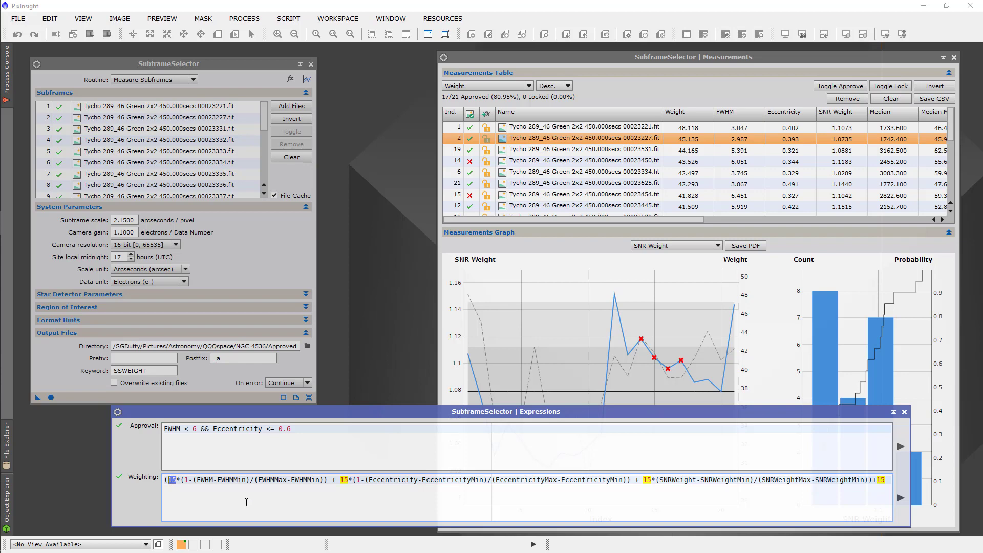
text(30)
click(900, 497)
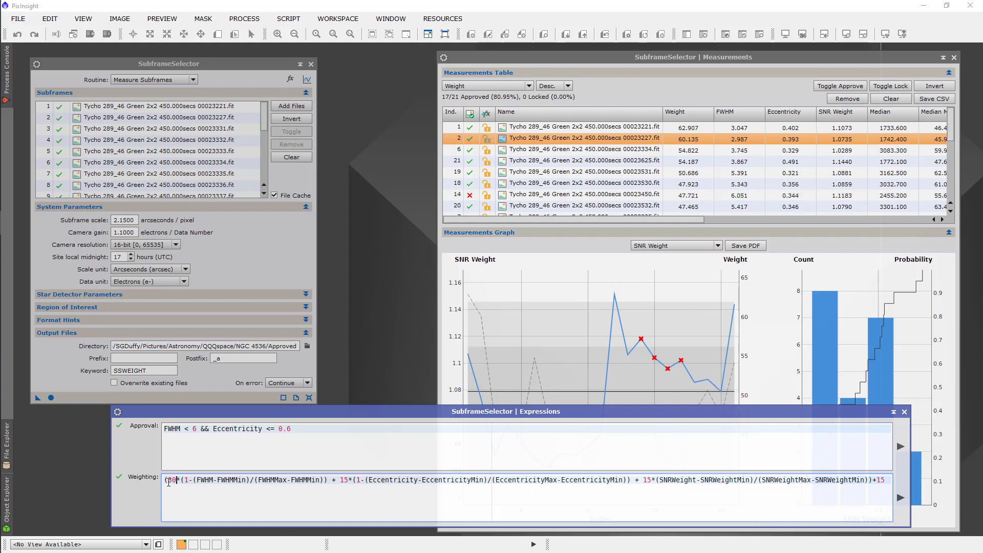
Set the FWHM factor in the weighting expression to 50 and recalculate the green frames' weights.
drag(169, 480, 176, 481)
text(50)
click(371, 481)
click(900, 498)
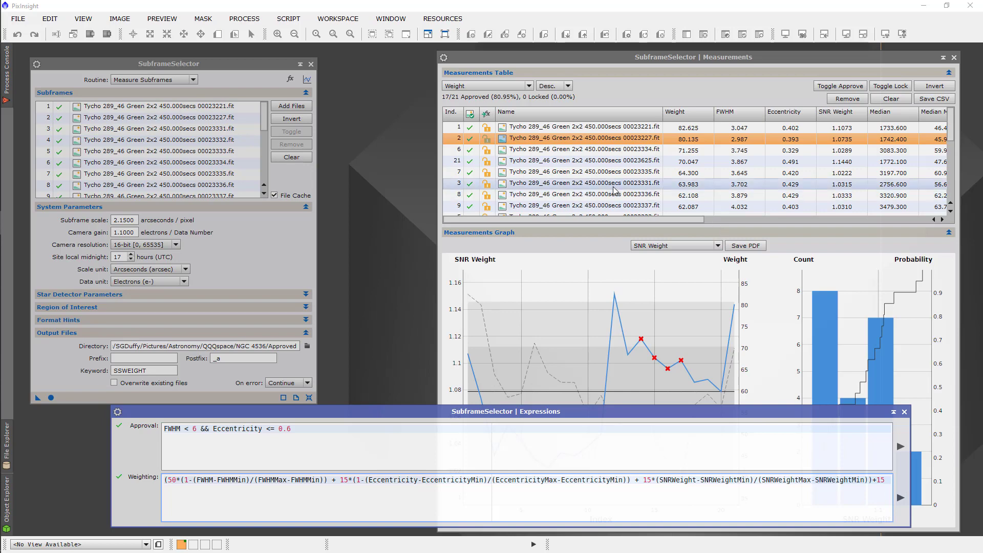
Relax the green frames' approval expression to FWHM < 6.5 and reapply it to the measurements.
scroll(612, 189, down, 3)
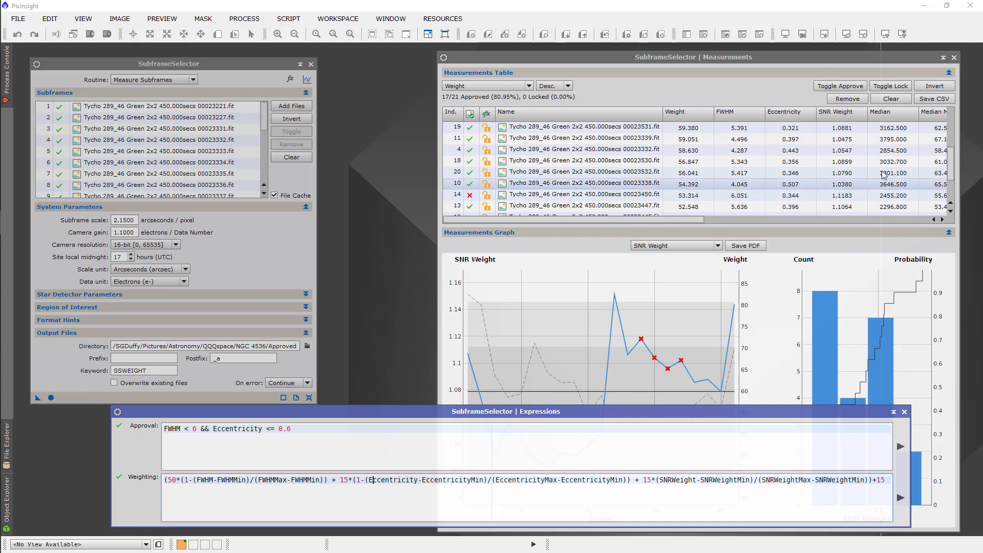
drag(952, 167, 946, 189)
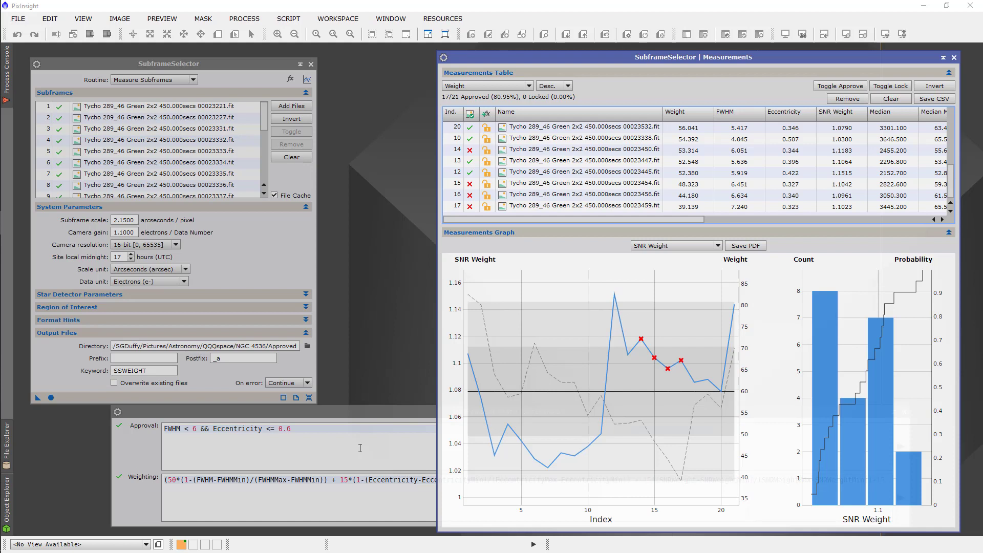
click(198, 432)
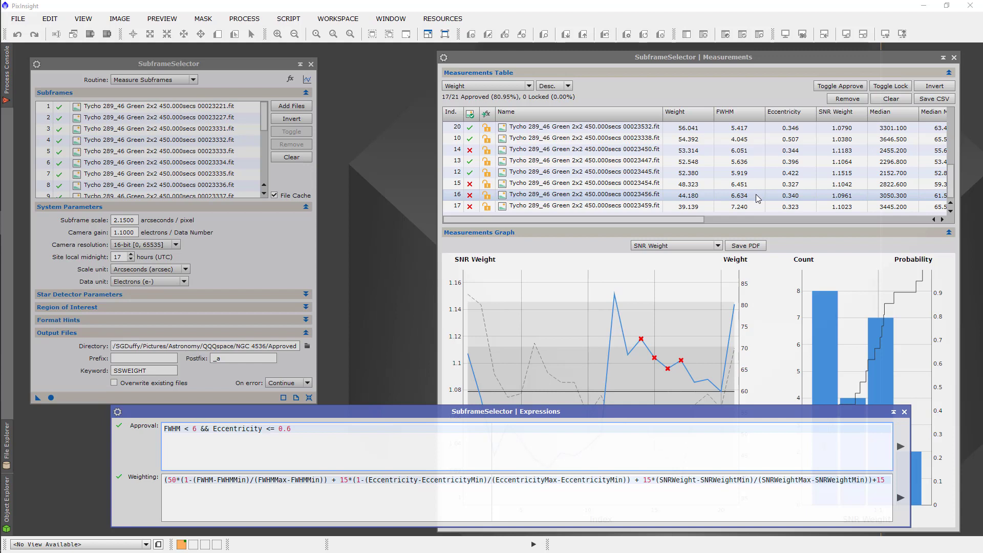
mouse_move(533, 328)
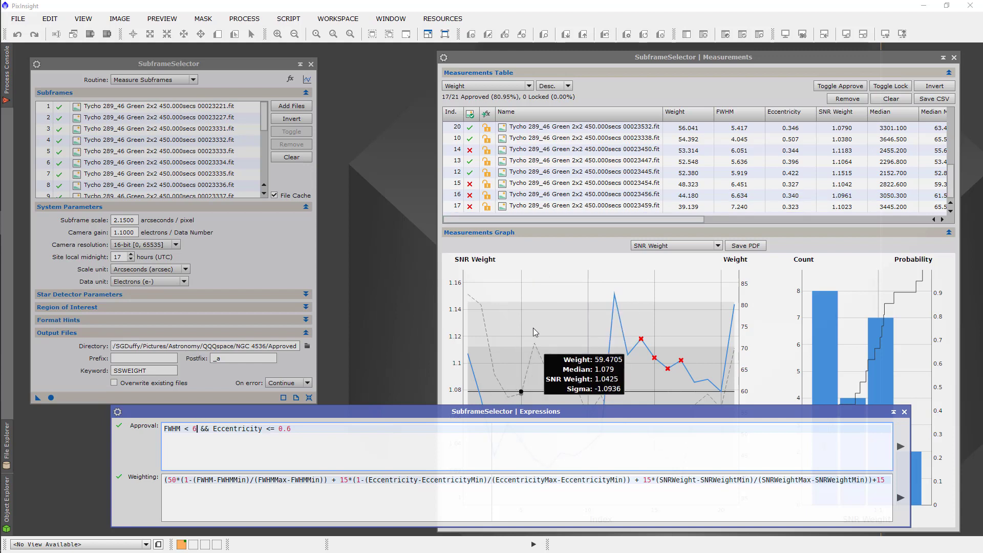
text(.5)
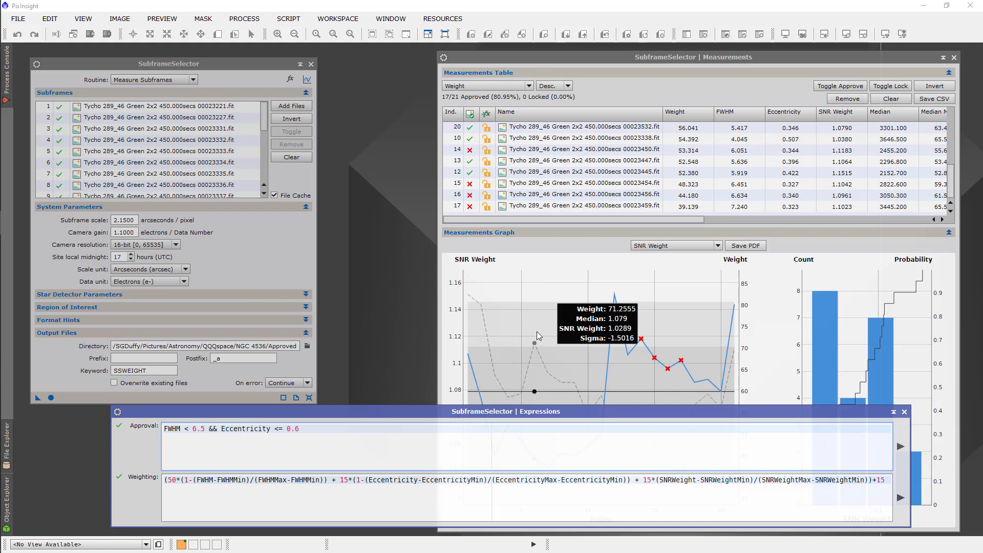
key(Return)
key(BackSpace)
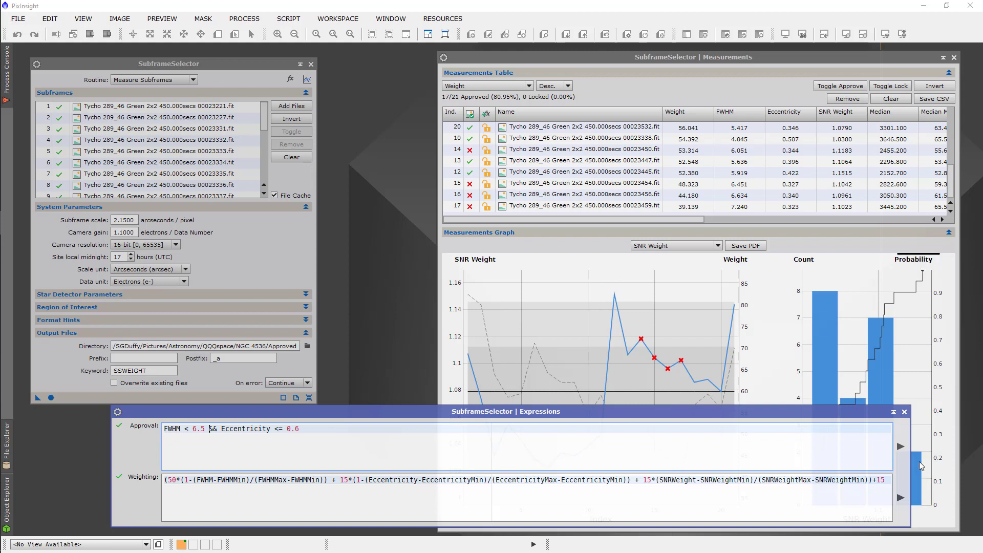
click(900, 446)
Sort the green measurements by descending FWHM and review which frames are approved and rejected.
click(529, 86)
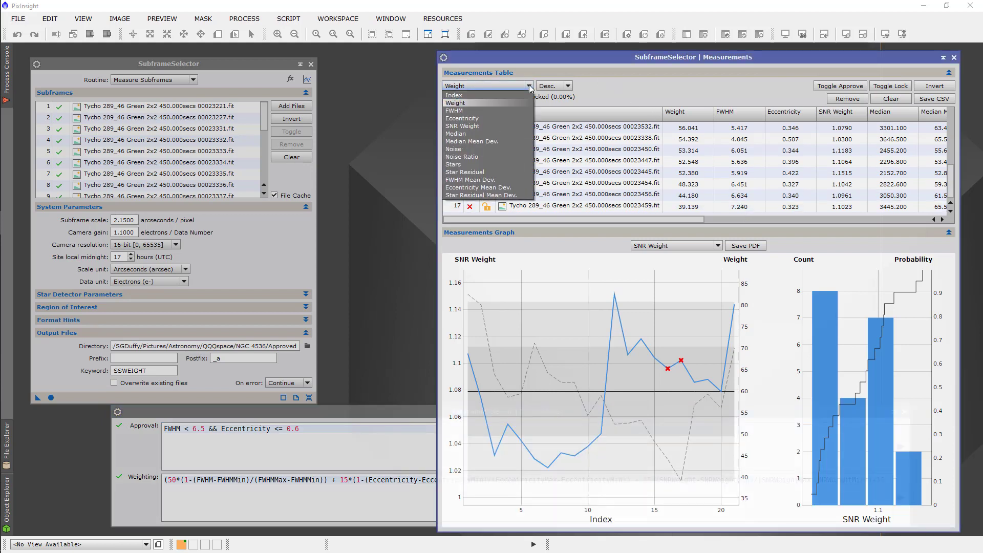
click(481, 108)
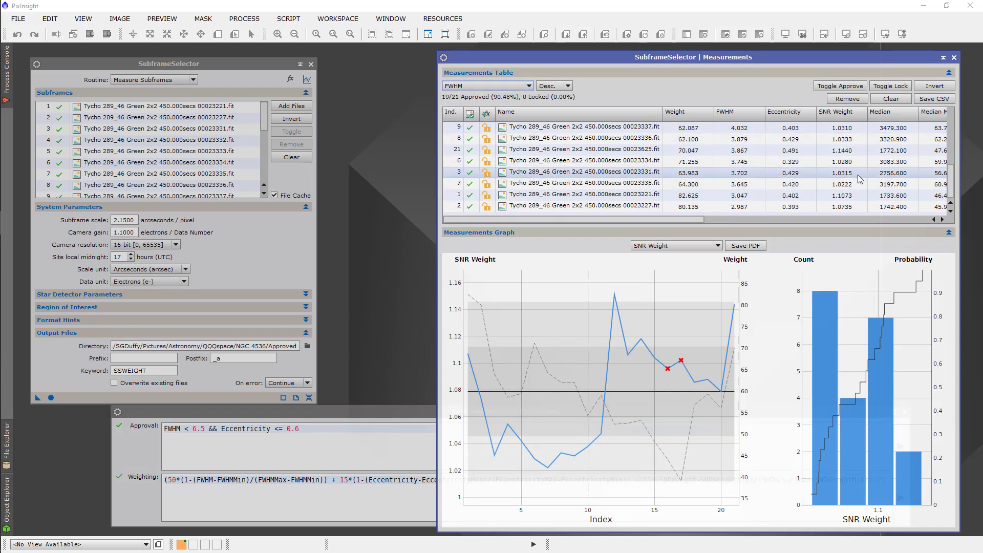
scroll(793, 203, up, 4)
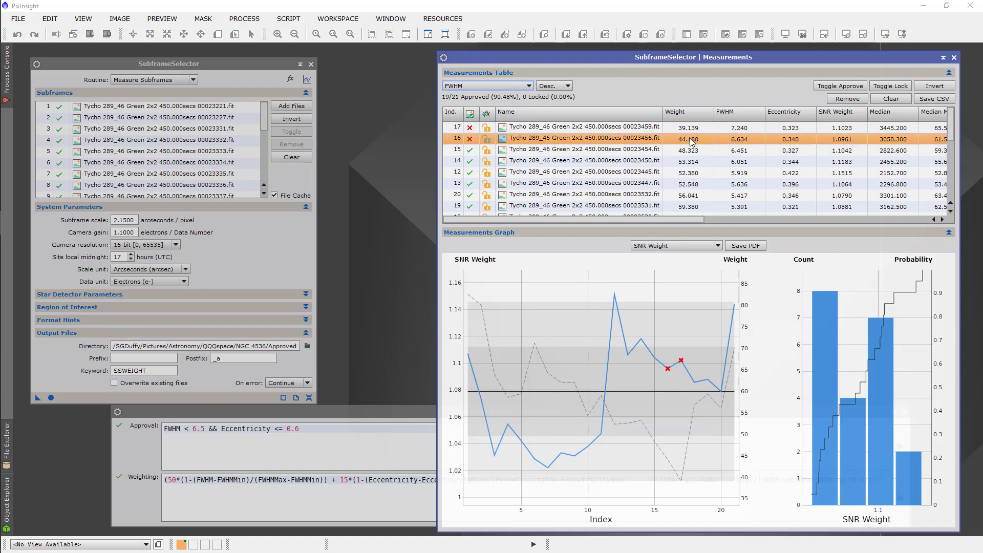
scroll(700, 191, down, 3)
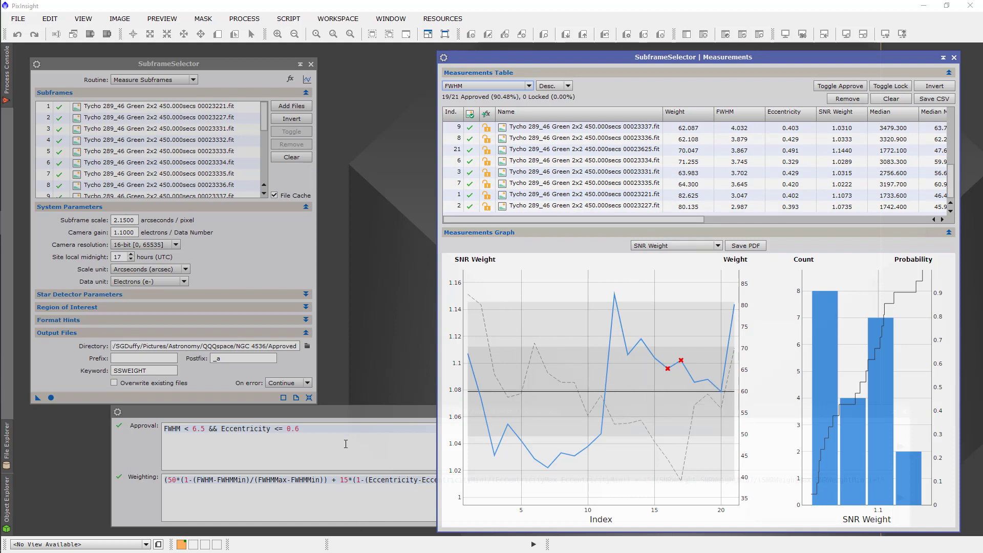
click(387, 413)
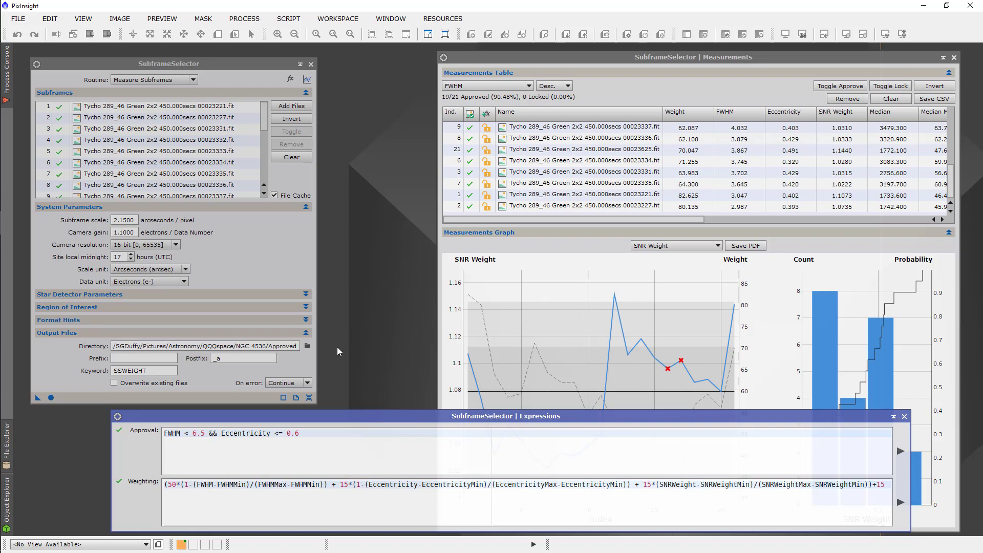
Set the SubframeSelector routine to Output Subframes and run it to write the approved green frames.
click(193, 80)
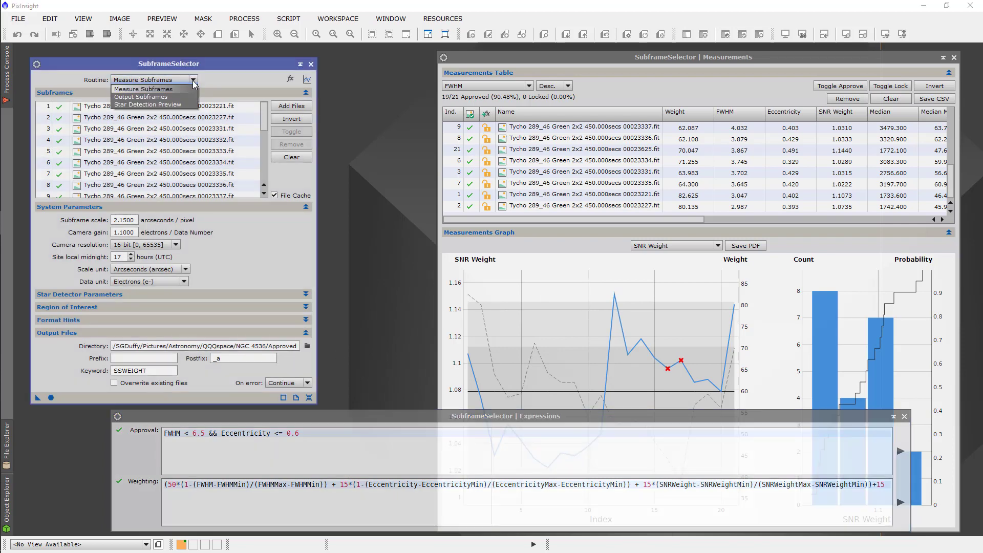
click(137, 97)
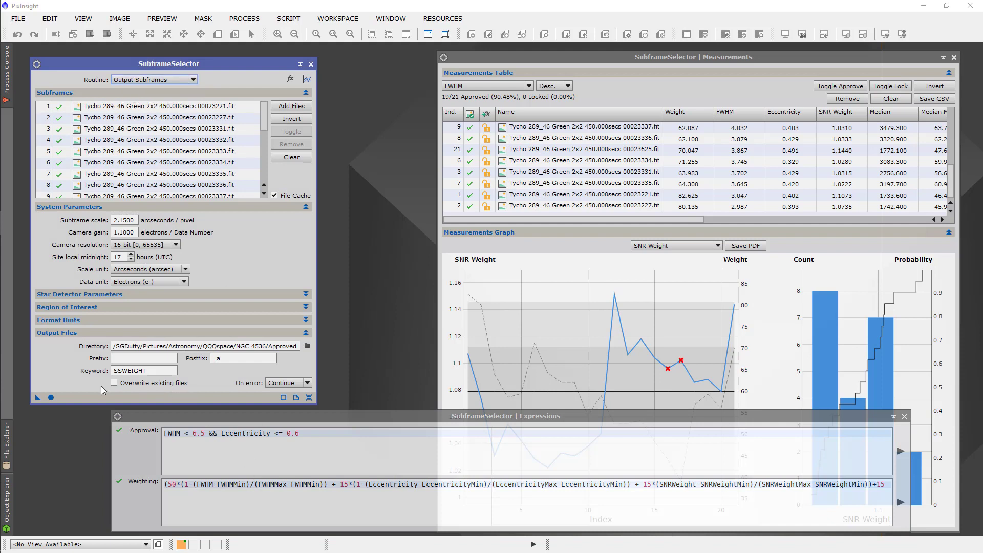
click(51, 398)
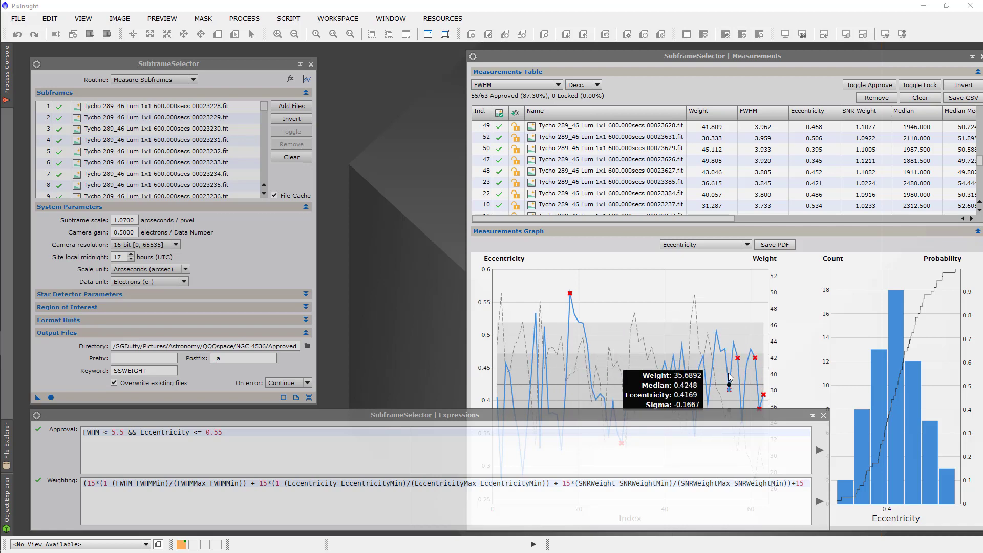
Collapse the Expressions window to inspect the luminance frames' eccentricity graph, and restore the window.
click(811, 418)
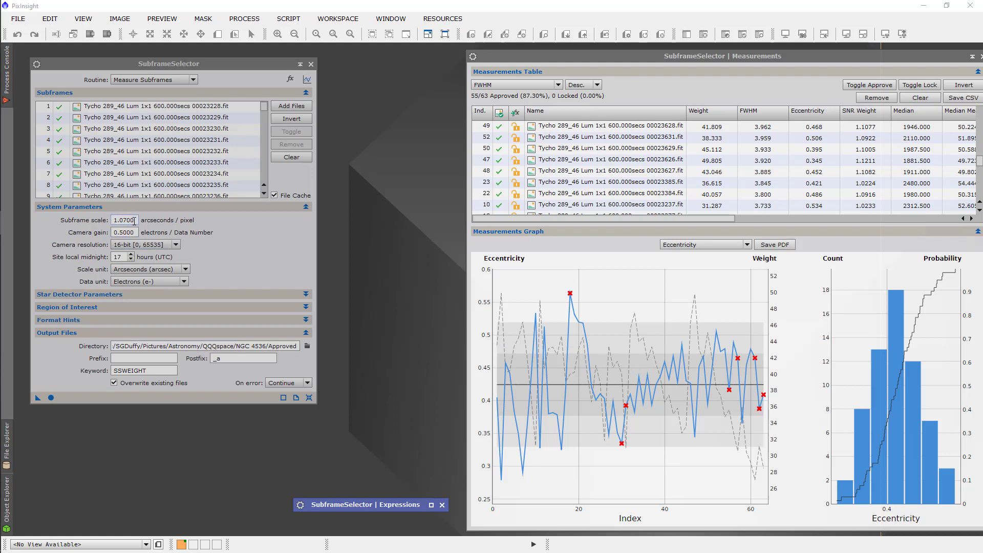
click(146, 186)
click(431, 505)
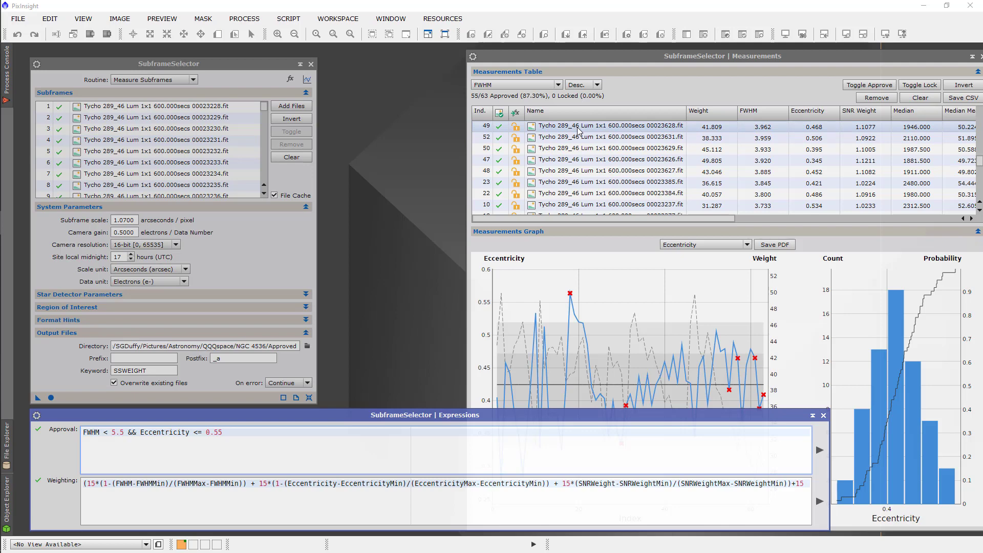
Sort the luminance measurements by descending Weight and view the highest-weighted frames.
click(558, 88)
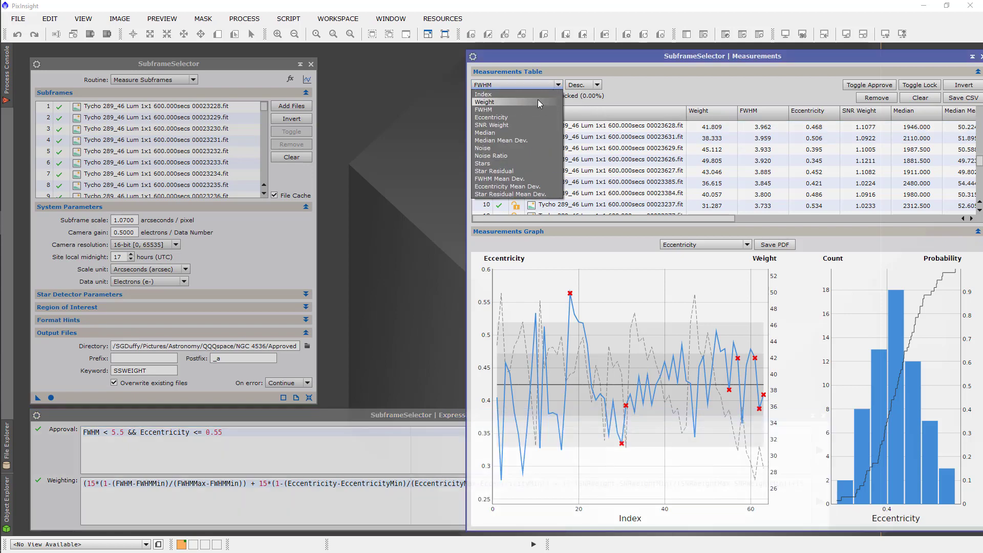
click(540, 103)
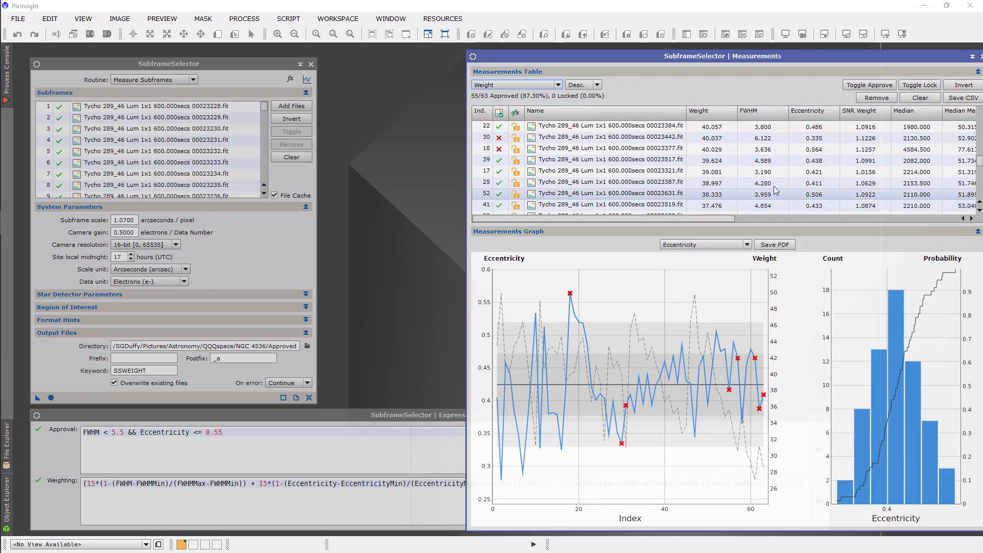
drag(979, 161, 979, 113)
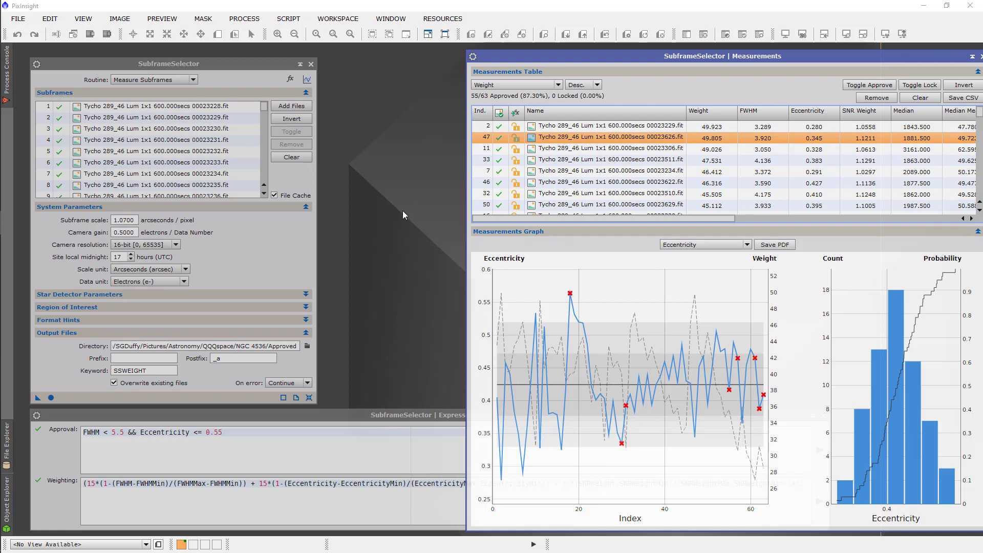
Output the approved luminance subframes with the Output Subframes routine and close SubframeSelector.
click(179, 80)
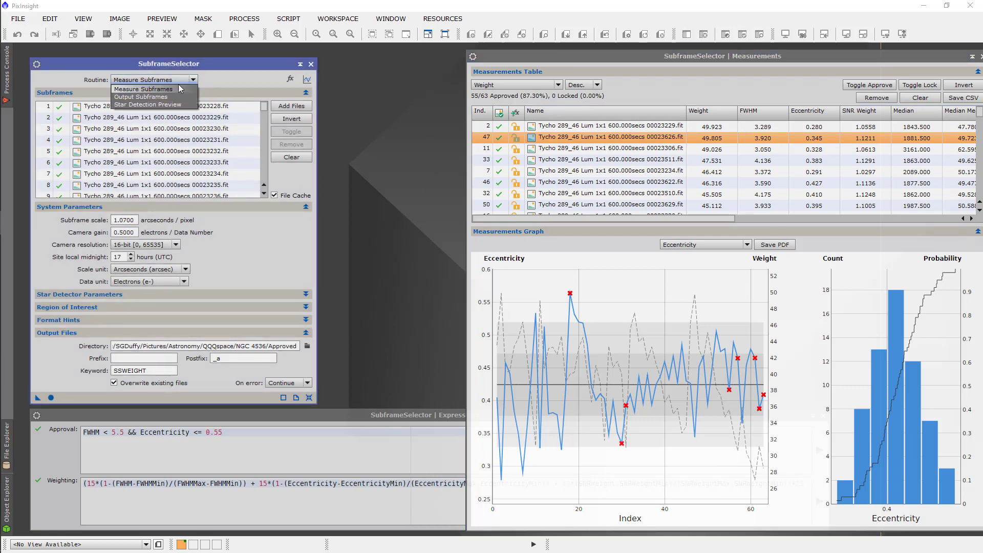
click(167, 97)
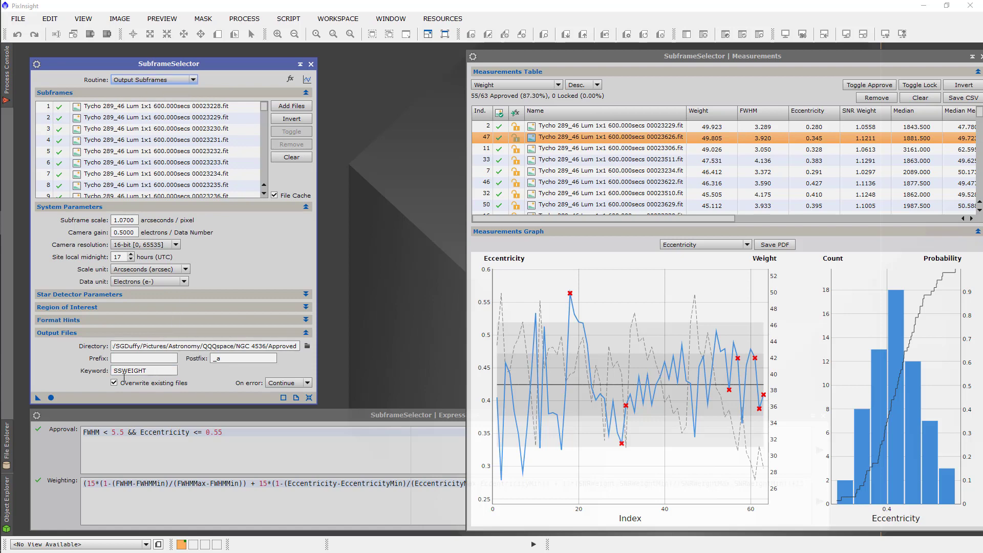
click(50, 397)
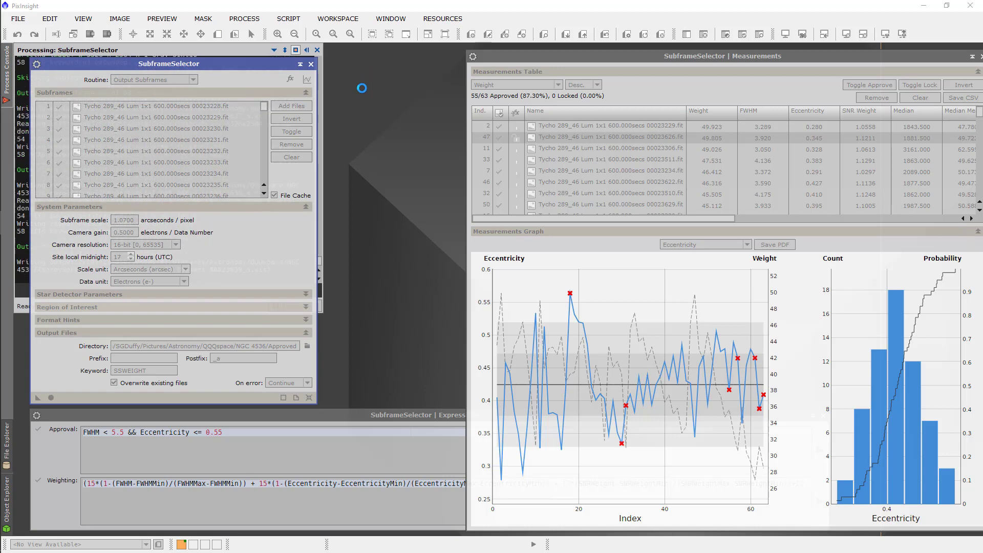
click(311, 65)
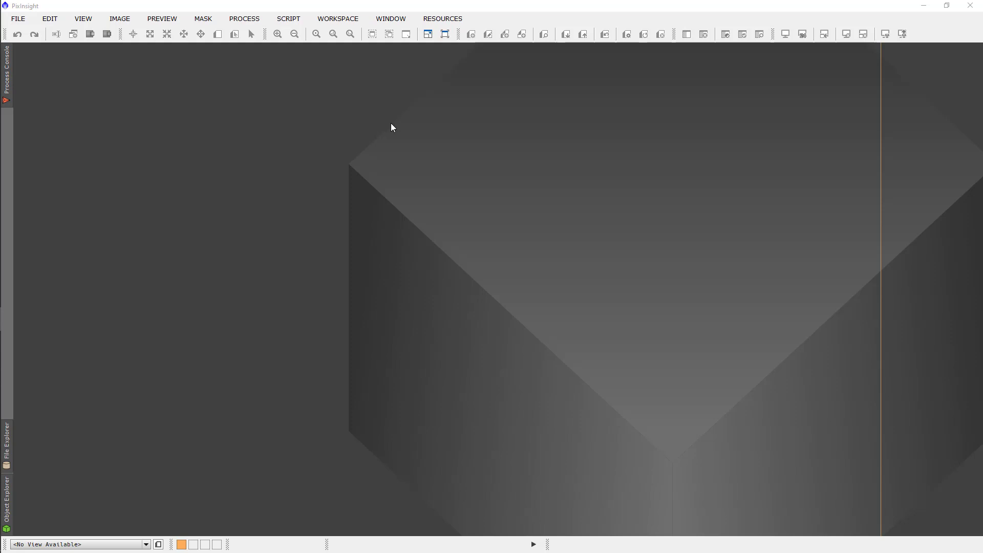
click(288, 20)
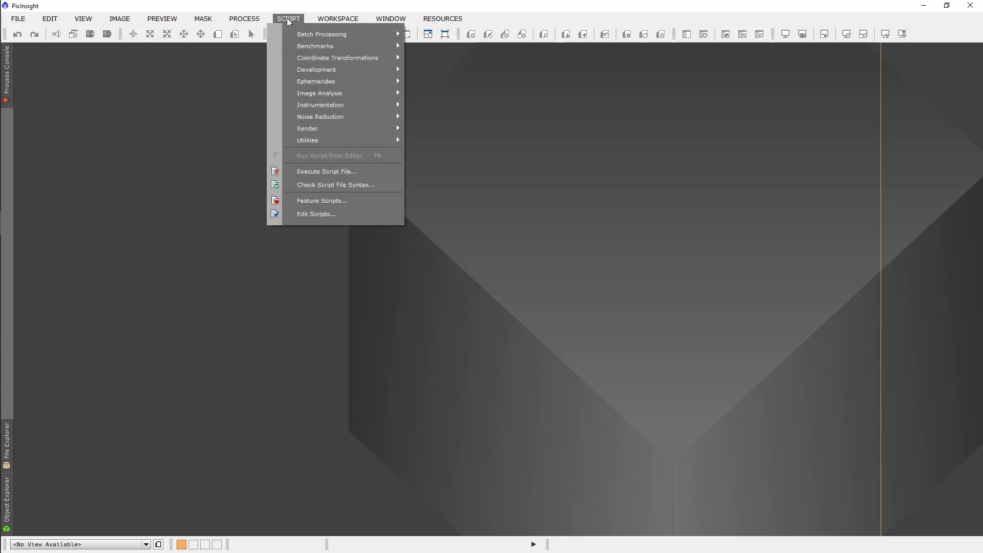
mouse_move(390, 36)
click(796, 136)
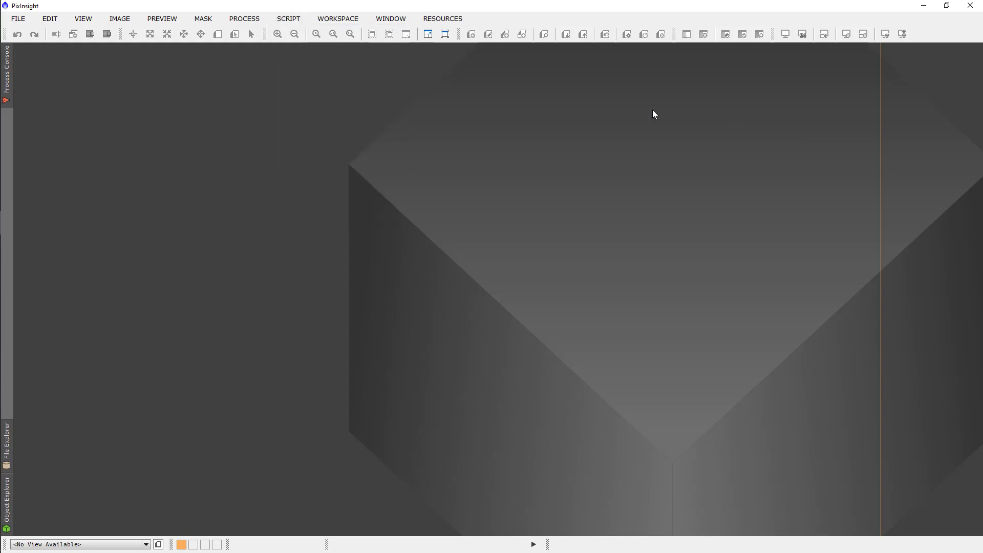
Open the CosmeticCorrection process and enable auto detection with Hot Sigma and Cold Sigma both active at 3.0.
click(248, 21)
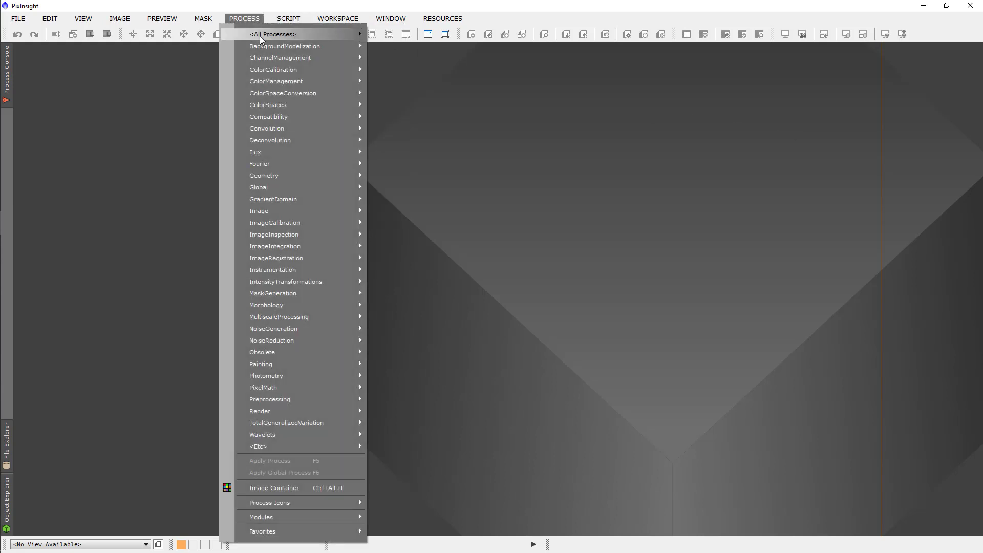
mouse_move(277, 34)
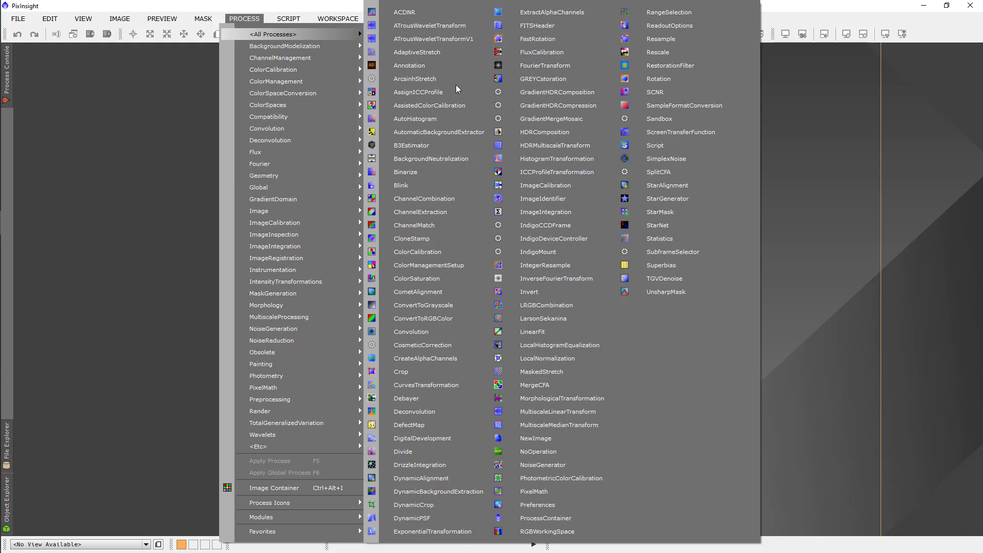
click(439, 346)
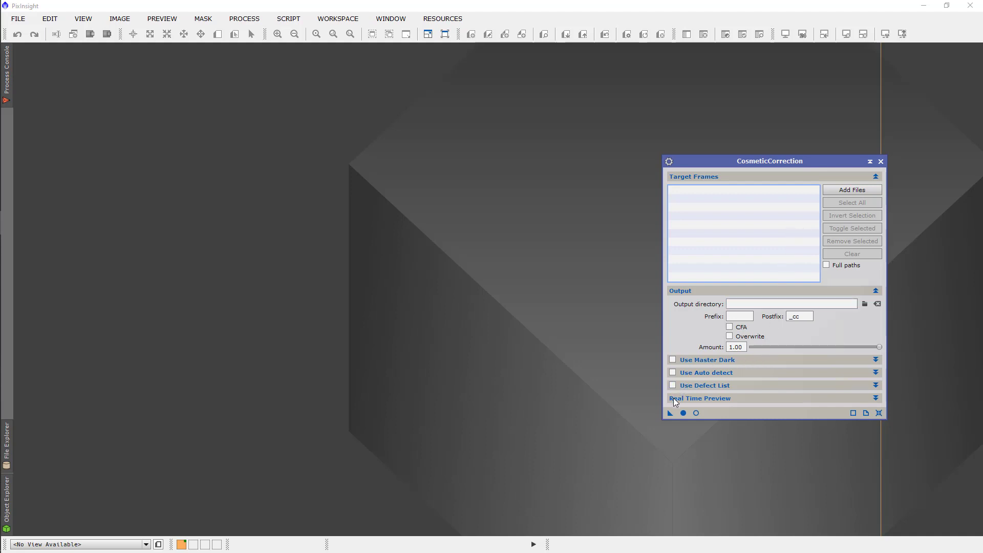
click(672, 373)
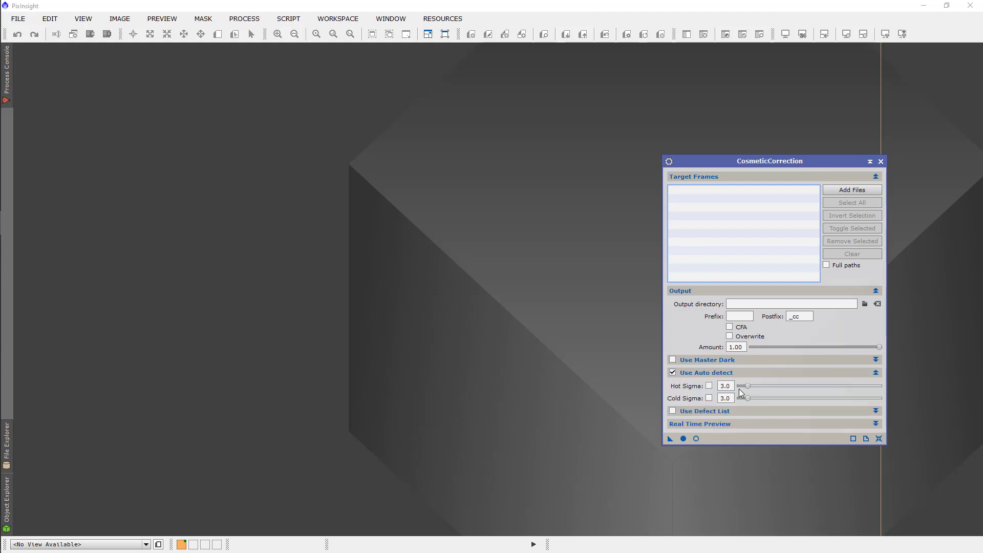
click(708, 385)
click(708, 398)
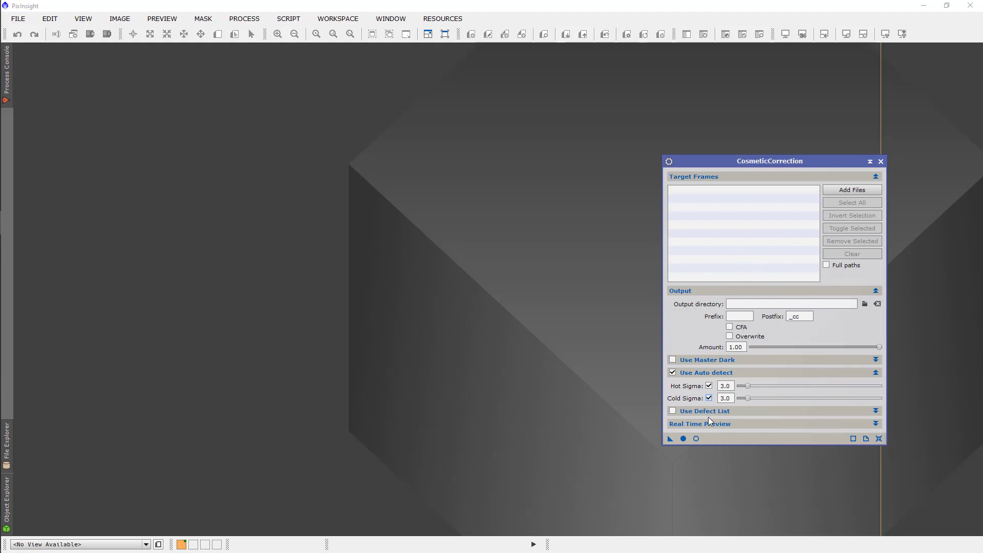
Save the CosmeticCorrection settings as a workspace process icon named Cosmetic, close the process, and move the icon out of the way.
drag(670, 441, 775, 485)
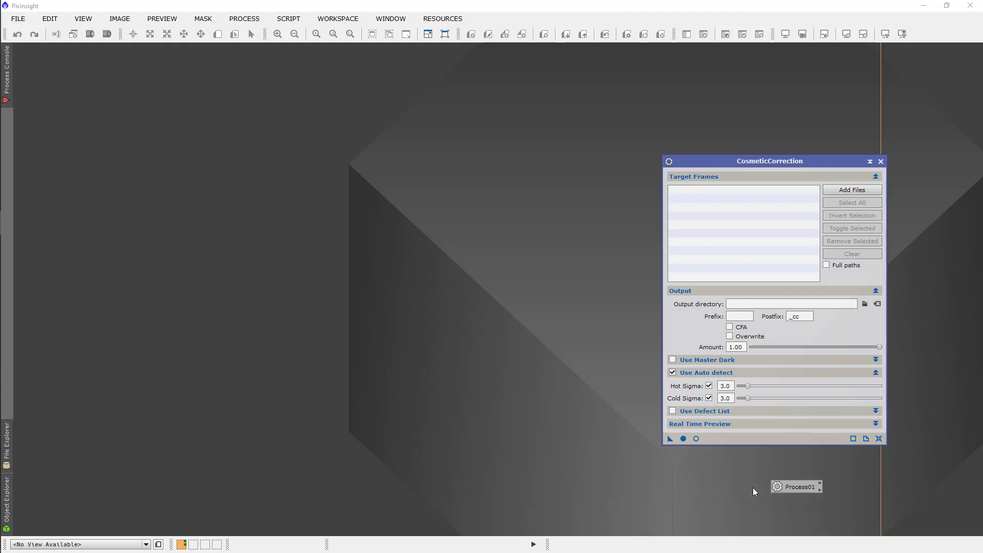
click(880, 162)
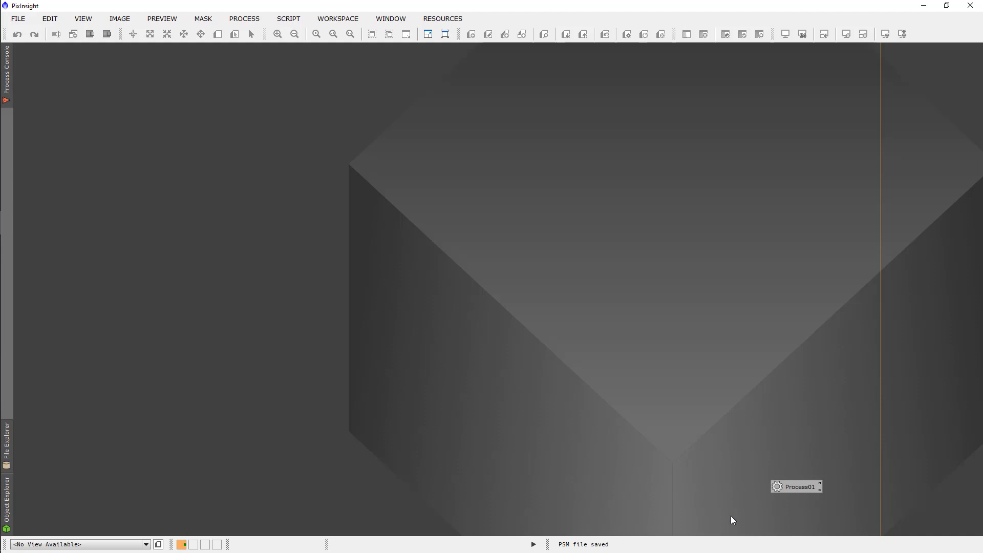
right_click(790, 487)
click(760, 464)
click(819, 484)
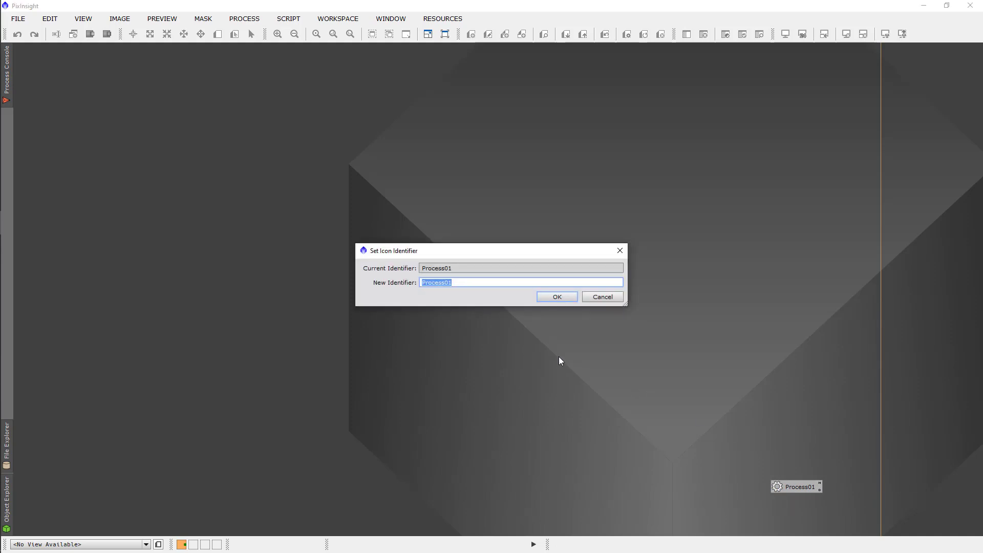
text(Cosmetic)
key(Return)
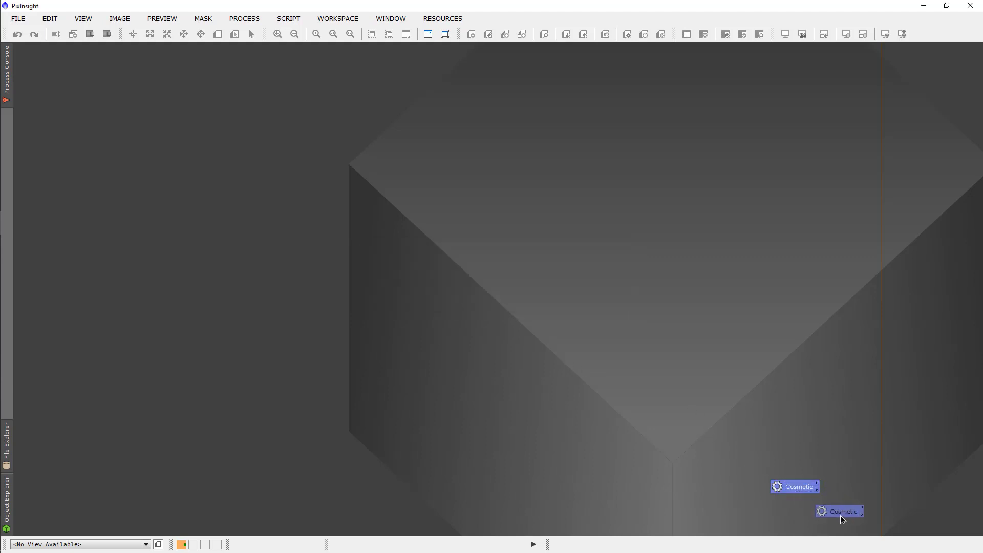
drag(842, 519, 847, 522)
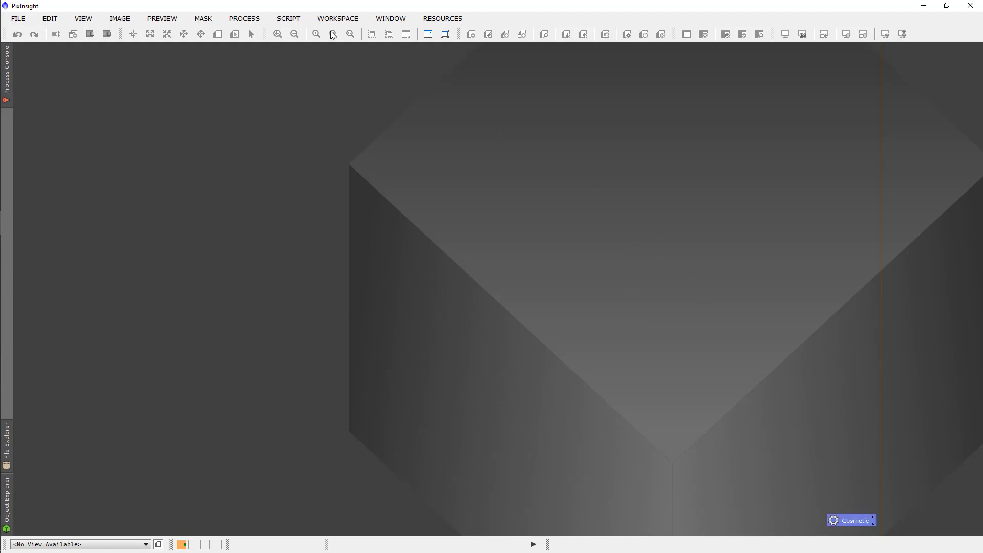
Open the BatchPreprocessing script and move its dialog clear of the workspace centre.
click(288, 19)
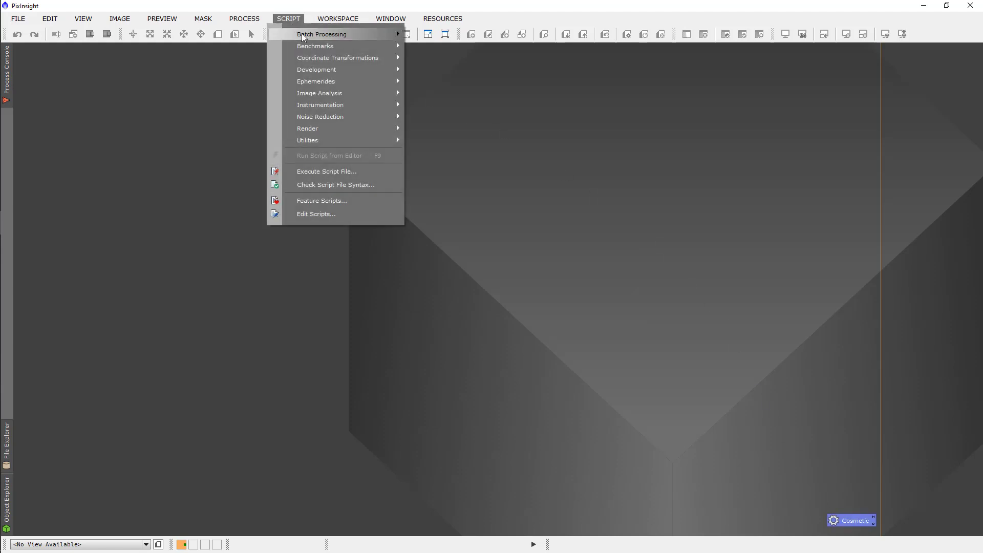
mouse_move(303, 36)
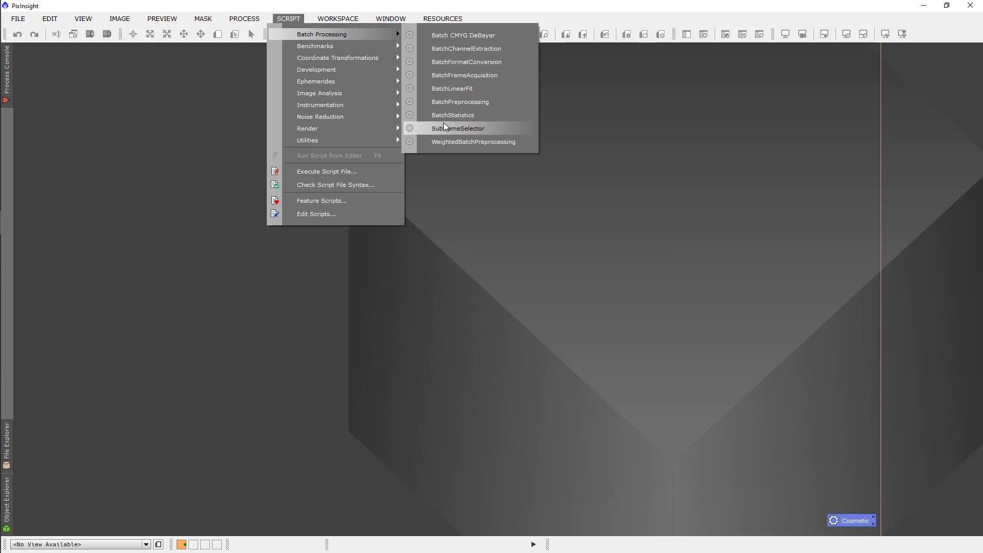
click(444, 102)
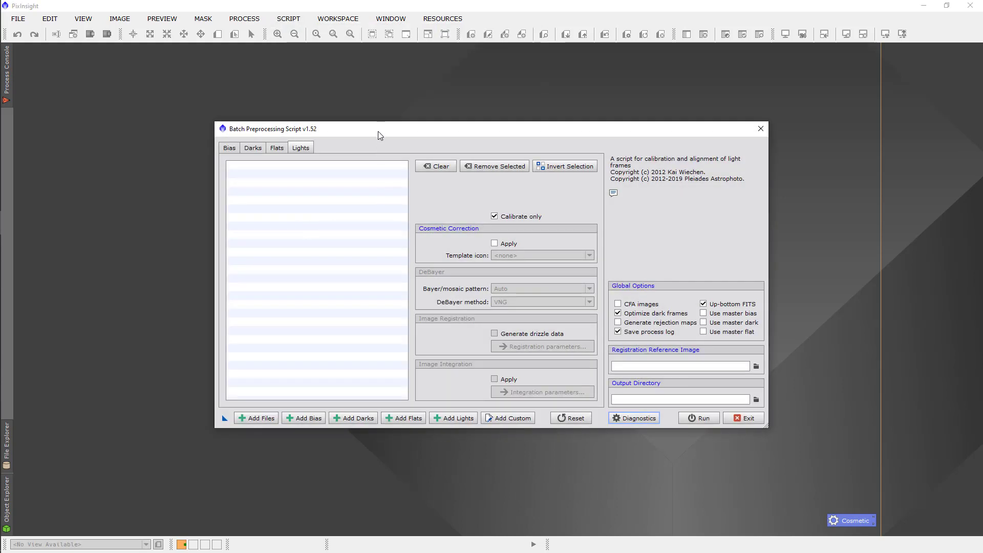
drag(379, 134, 234, 89)
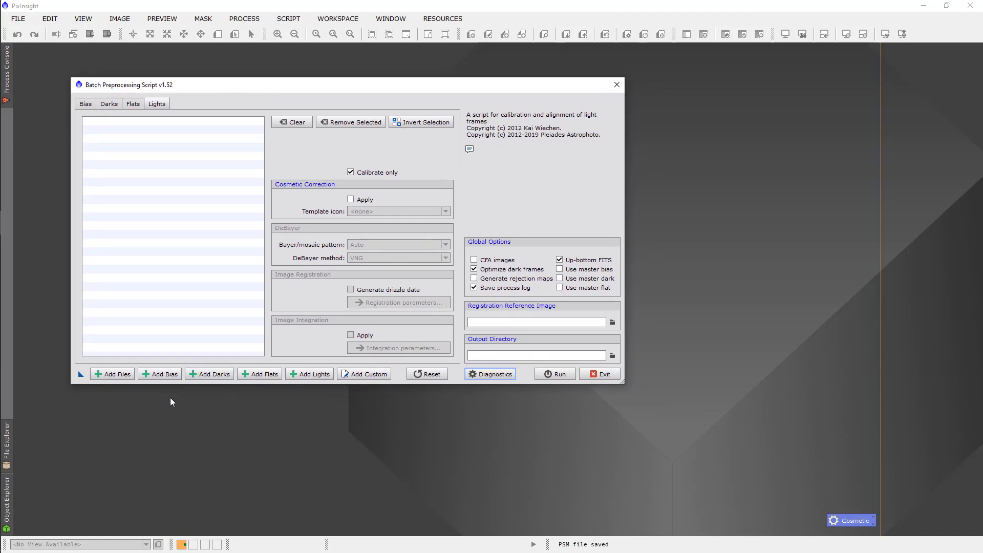
Add all the 1x1 and 2x2 bias frames from the NGC 4536 Darks & Bias folder and check their binning groups.
click(162, 375)
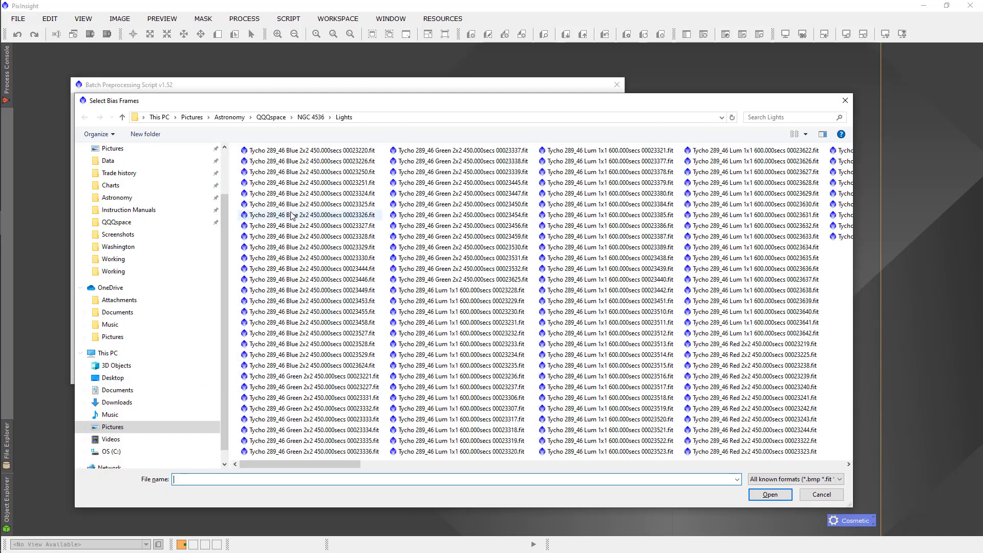
click(310, 118)
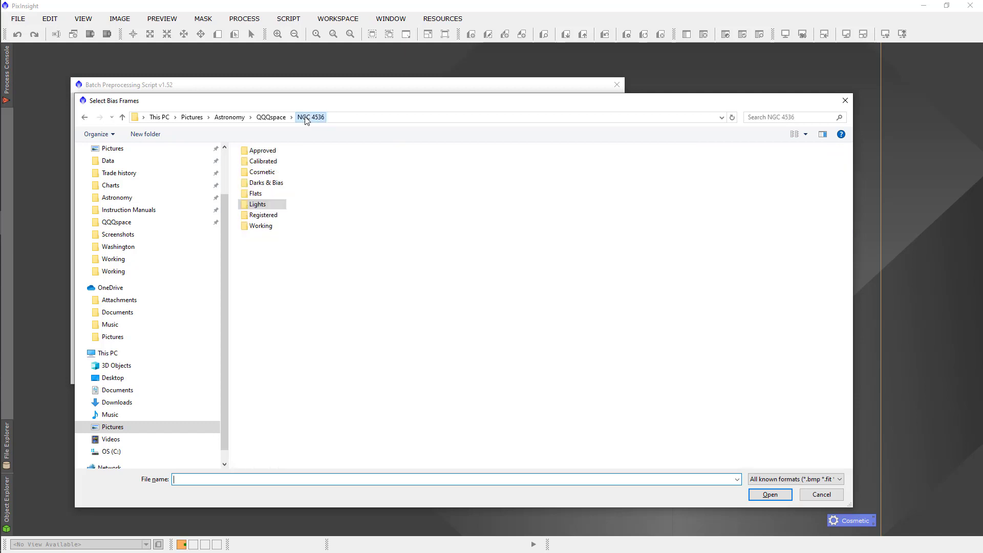
click(265, 185)
double_click(265, 185)
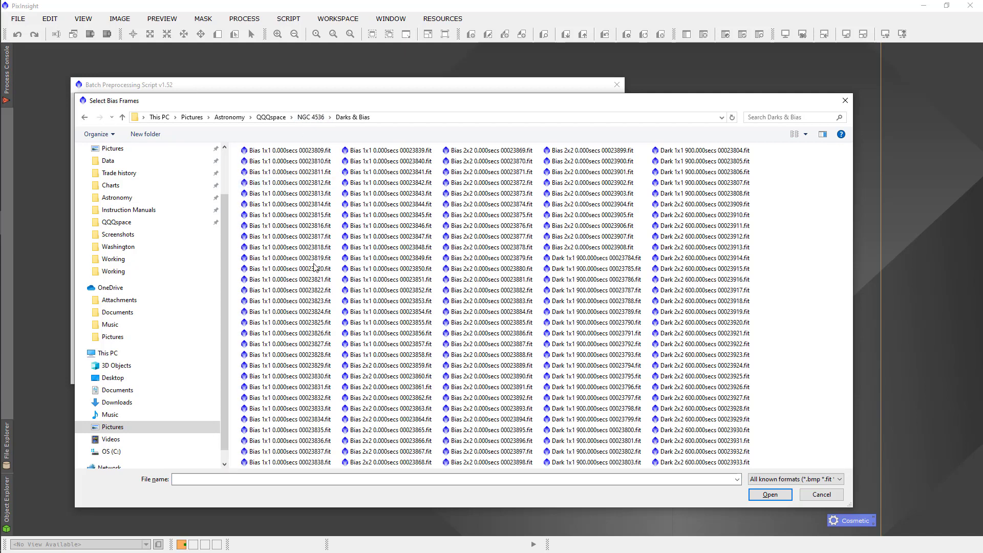
click(275, 151)
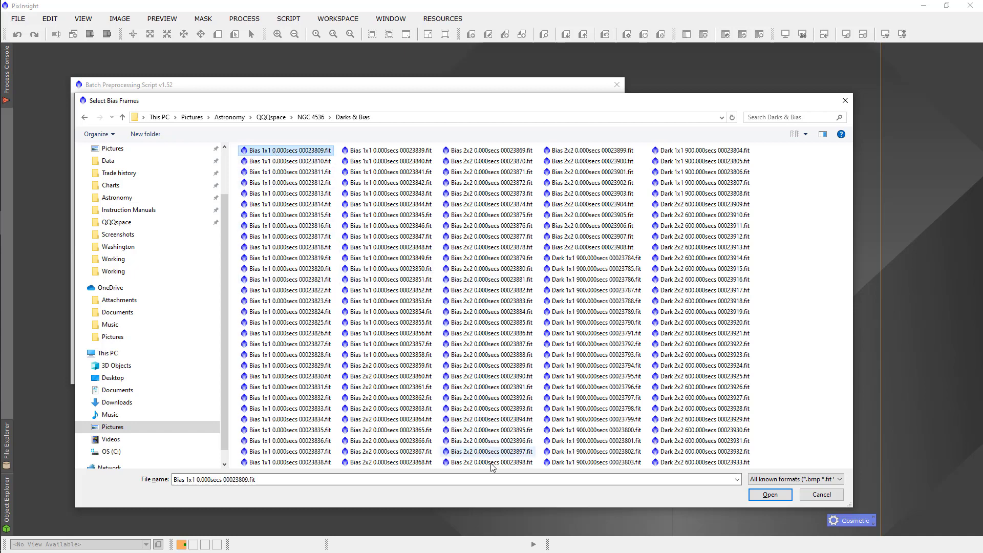
shift+click(576, 250)
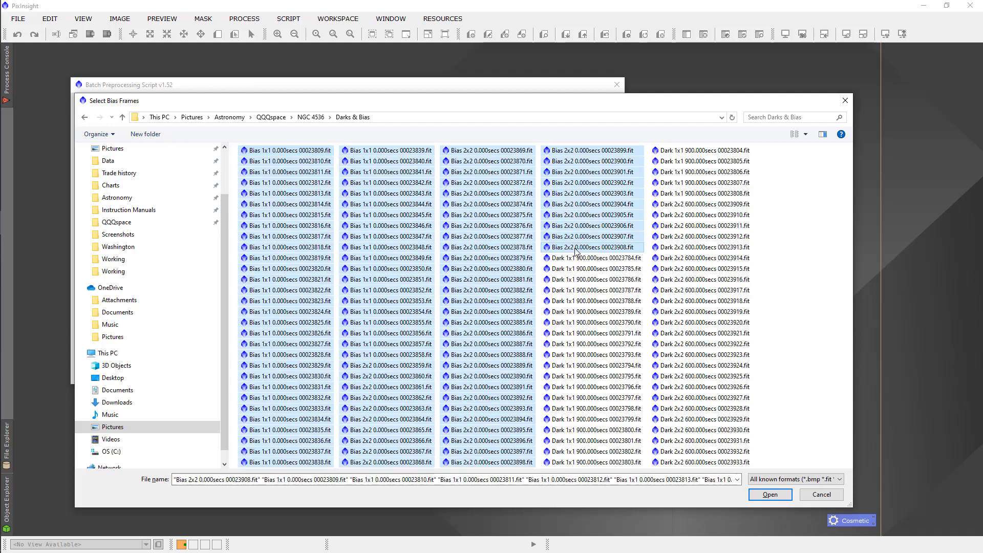
click(767, 494)
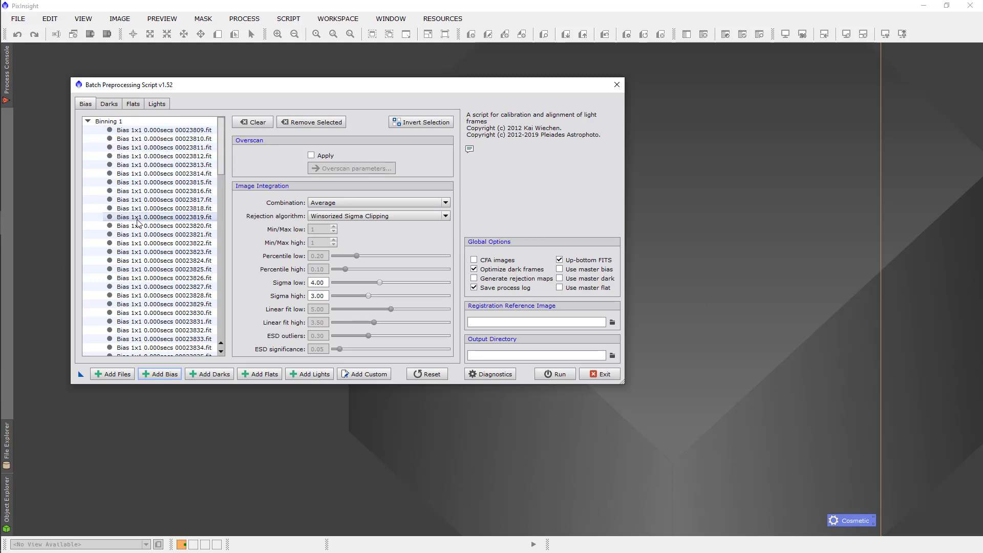
drag(222, 158, 222, 232)
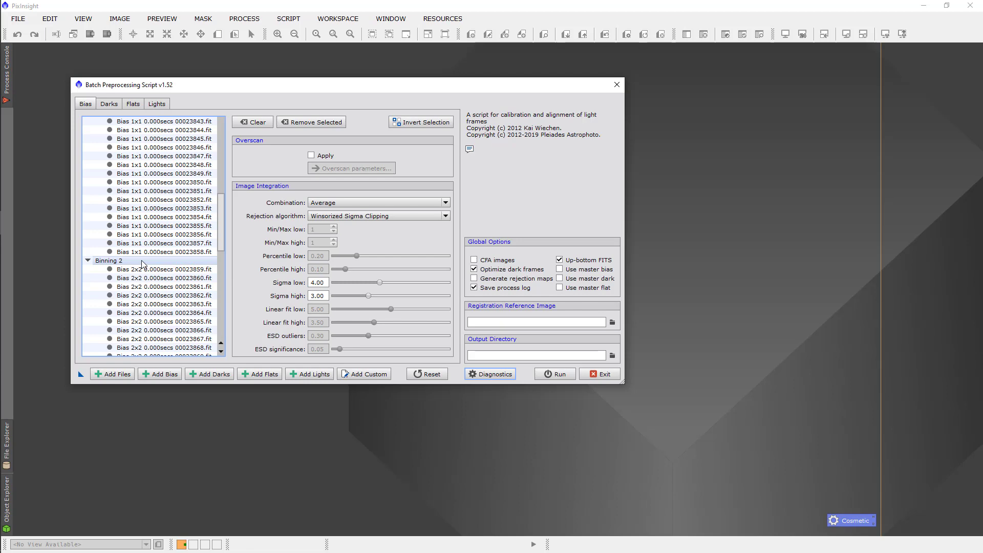
Add all the 1x1 900-second and 2x2 600-second dark frames from the Darks & Bias folder and review the list.
click(214, 375)
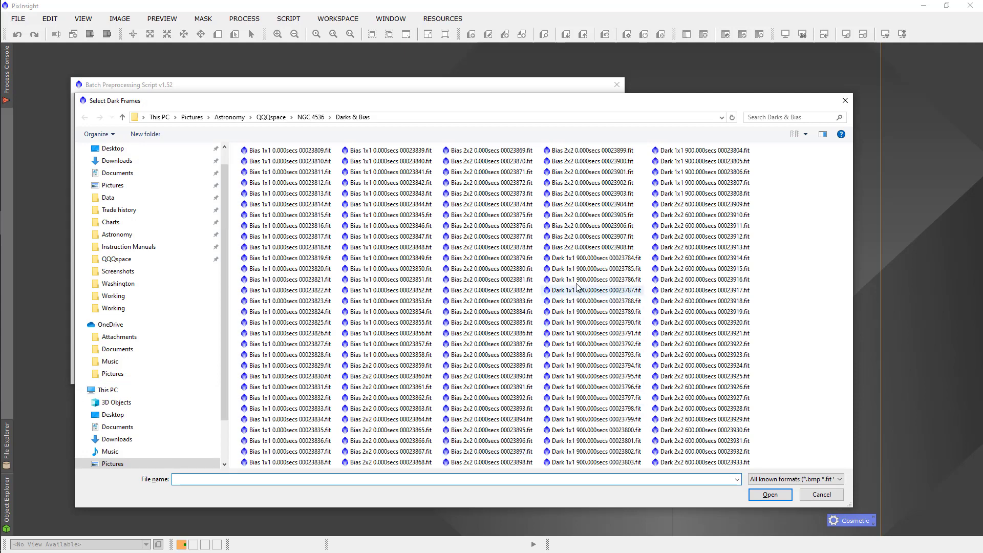
click(575, 258)
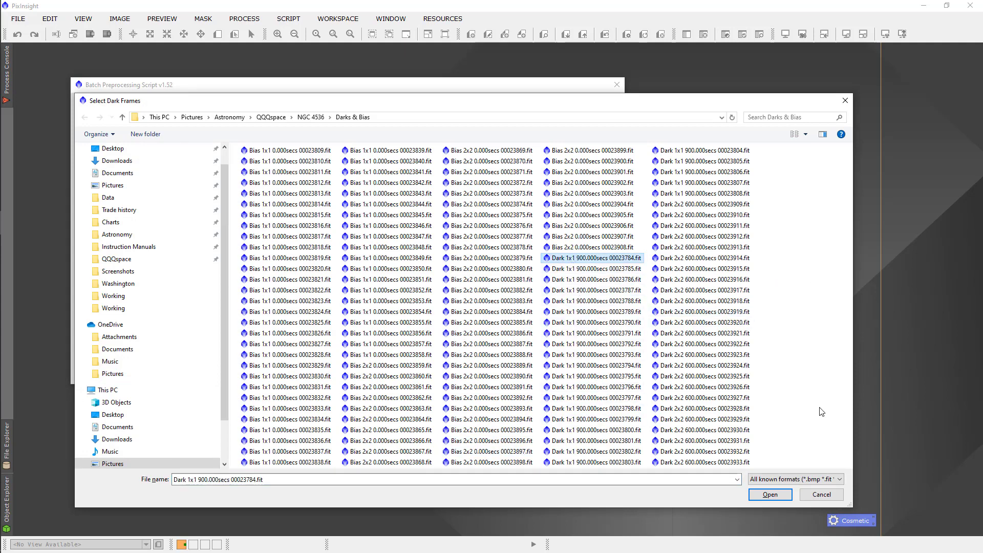
shift+click(692, 461)
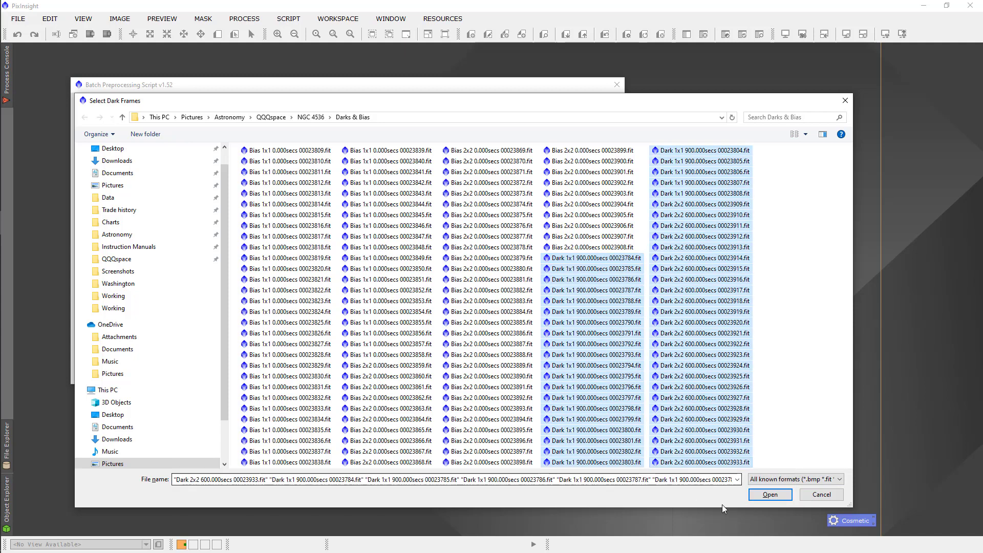
click(769, 494)
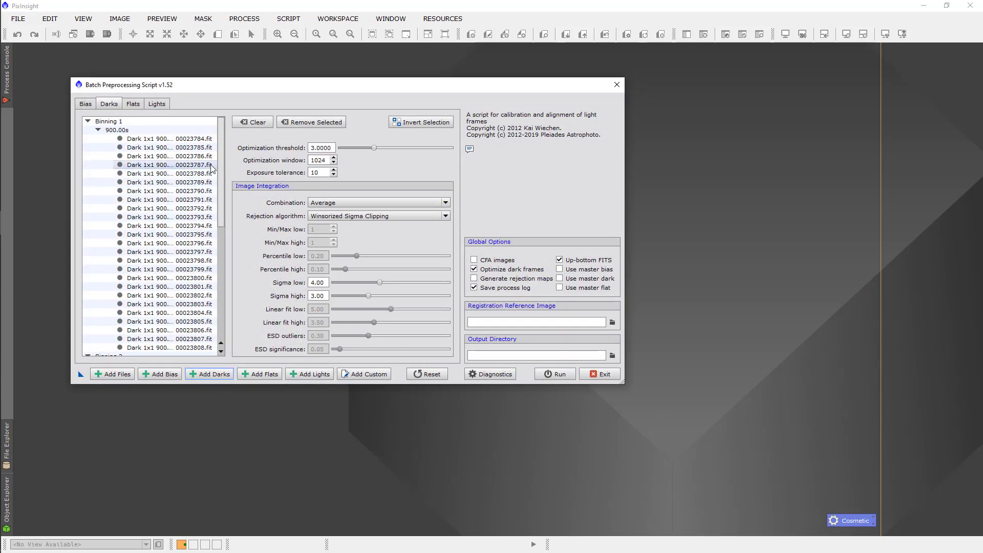
mouse_move(223, 180)
mouse_down()
mouse_move(213, 297)
mouse_move(225, 170)
mouse_up()
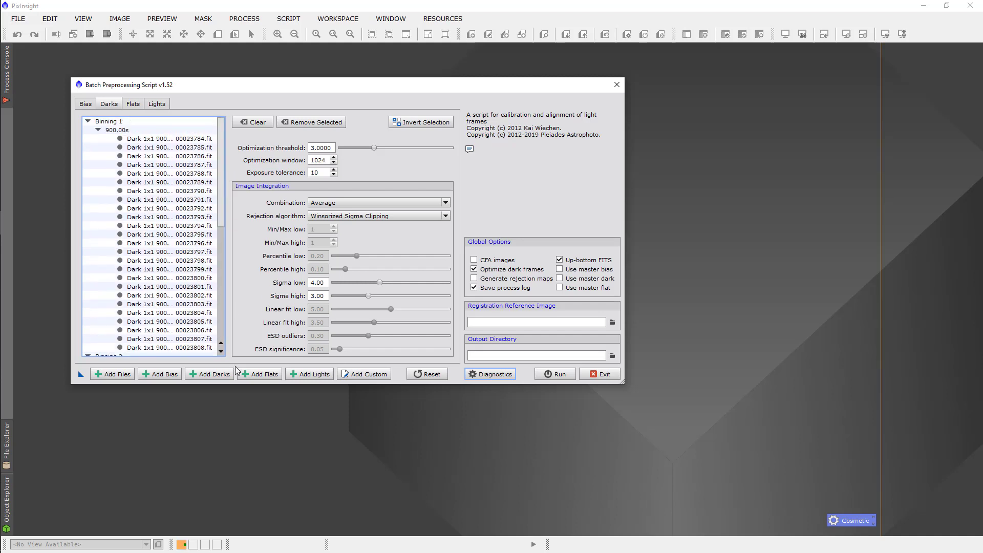
Add all the blue, green, luminance and red flat frames from the NGC 4536 Flats folder and review the list.
click(266, 374)
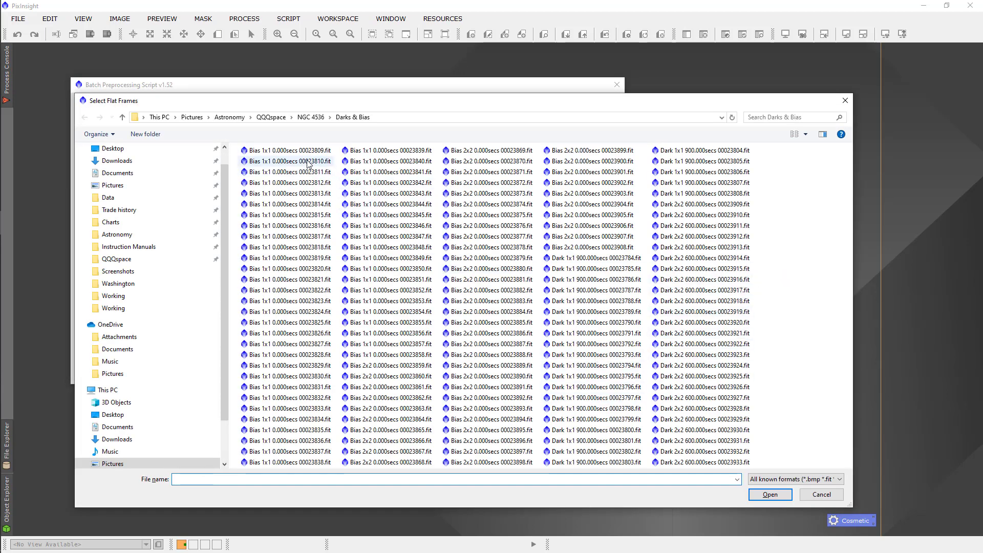
click(314, 119)
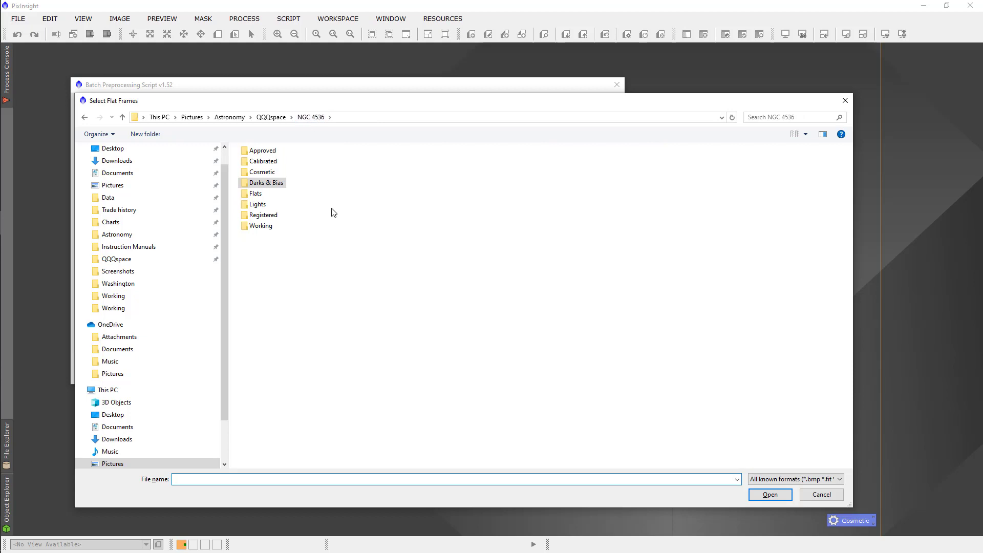
click(256, 195)
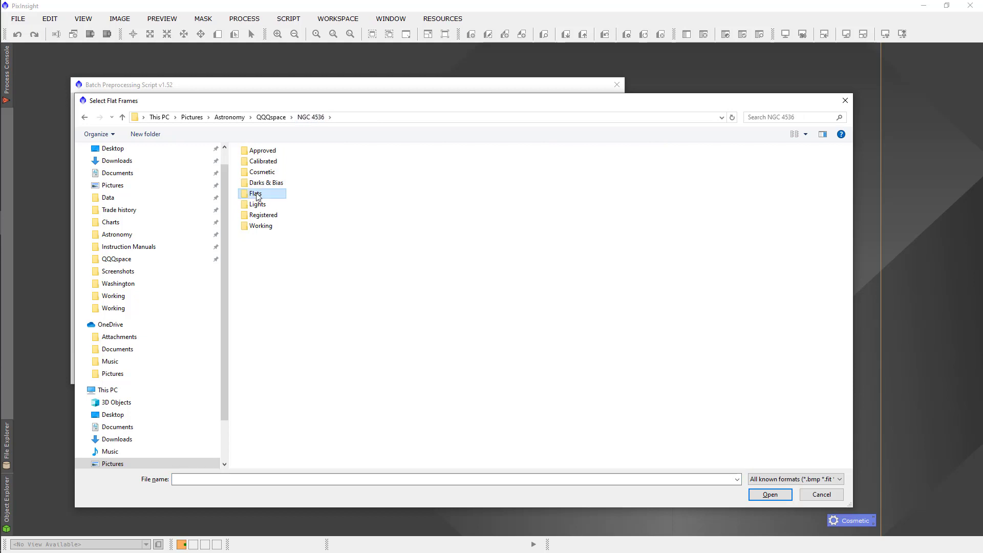
double_click(257, 195)
click(294, 152)
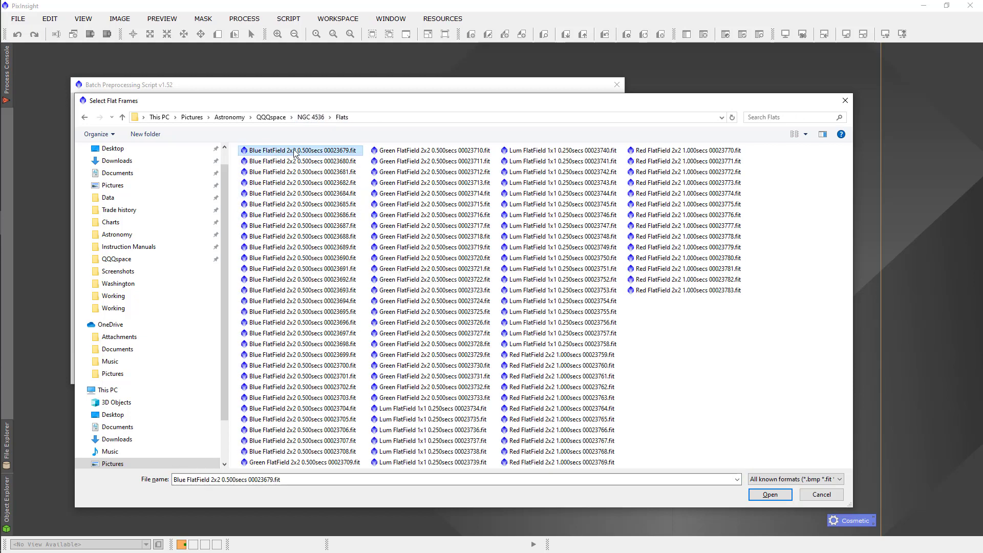
shift+click(648, 290)
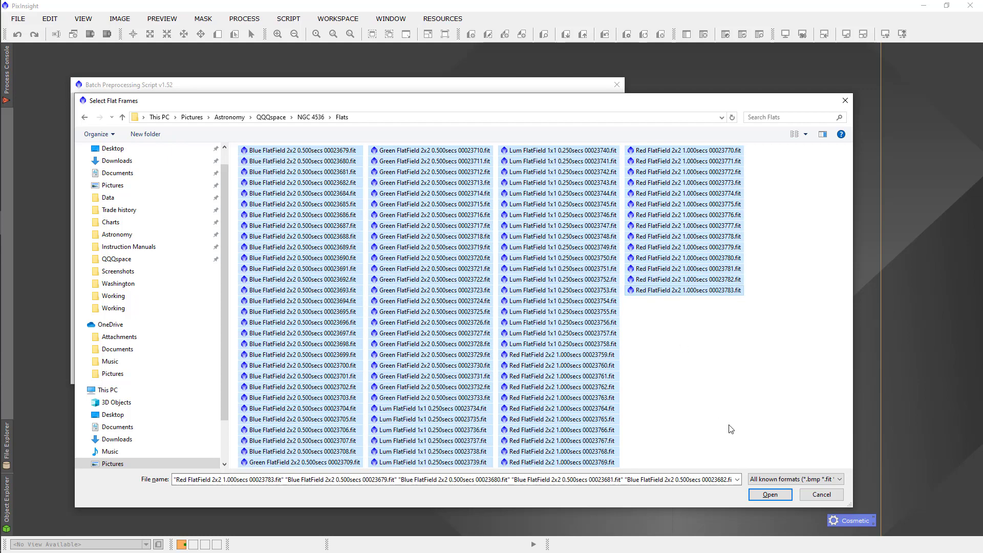
click(769, 495)
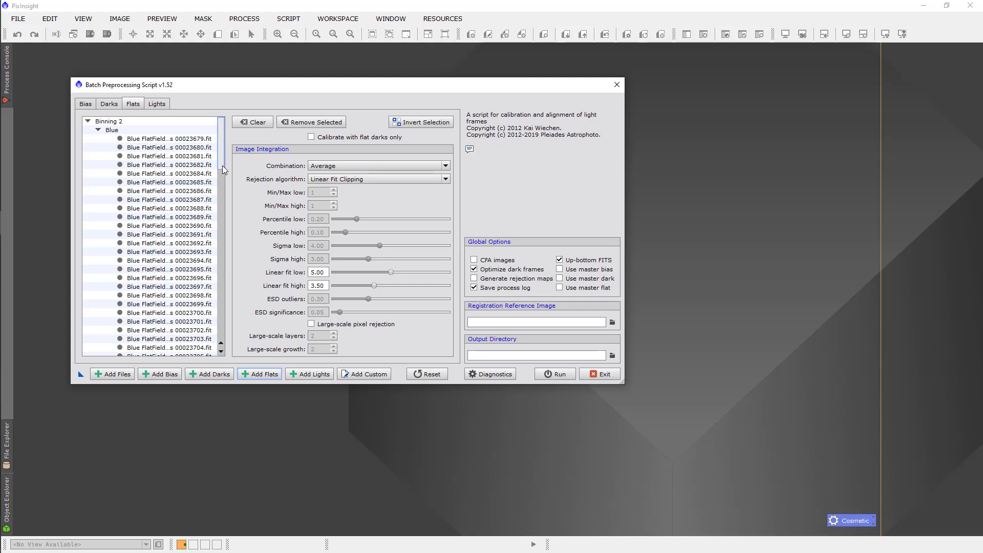
mouse_move(223, 165)
mouse_down()
mouse_move(229, 324)
mouse_move(238, 159)
mouse_up()
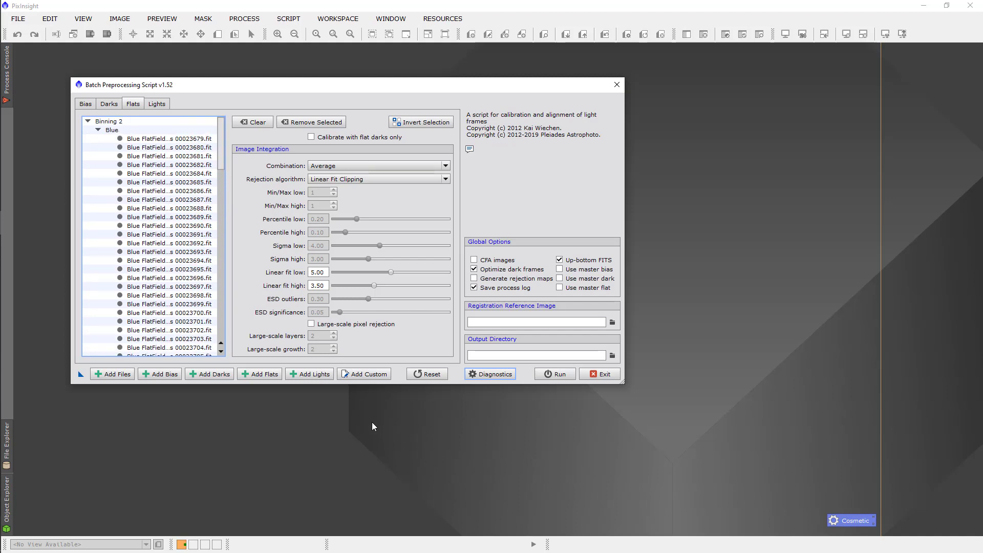
Add all the blue, green, luminance and red light frames from the NGC 4536 Lights folder and review the list.
click(313, 378)
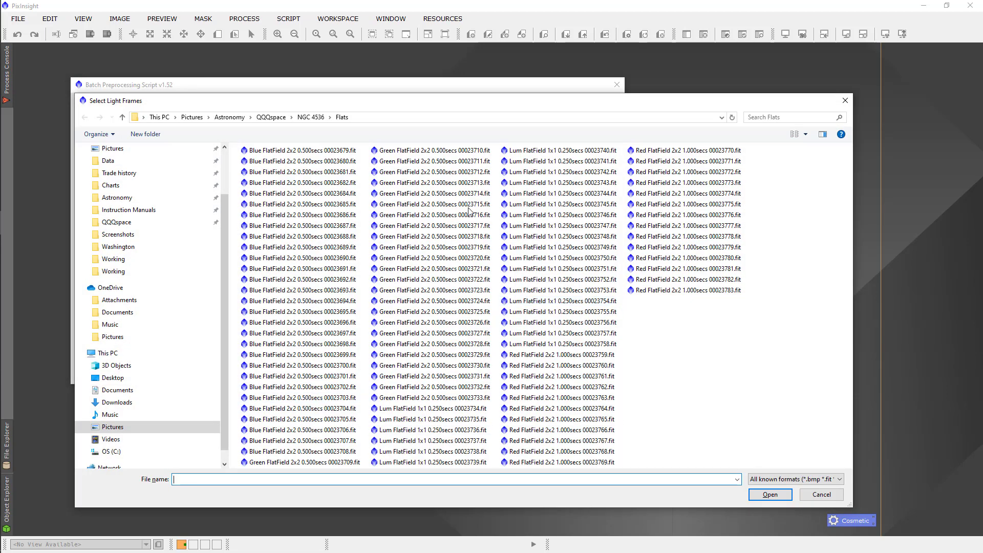
click(309, 119)
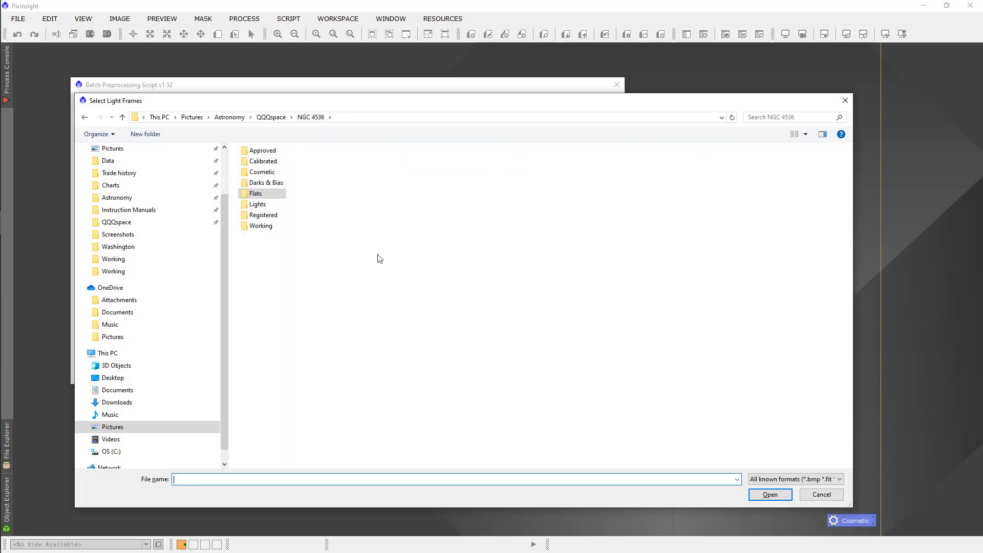
click(261, 205)
double_click(261, 206)
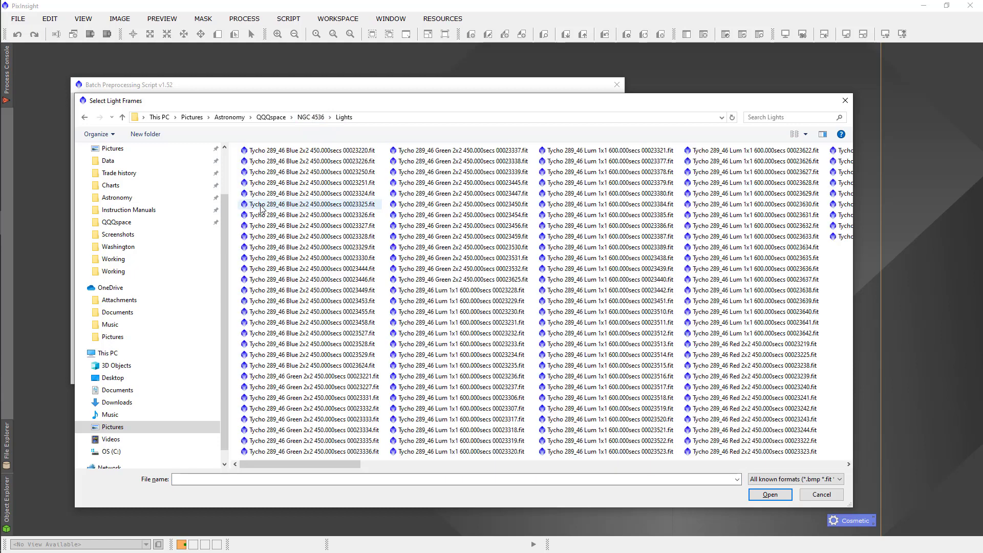
click(307, 151)
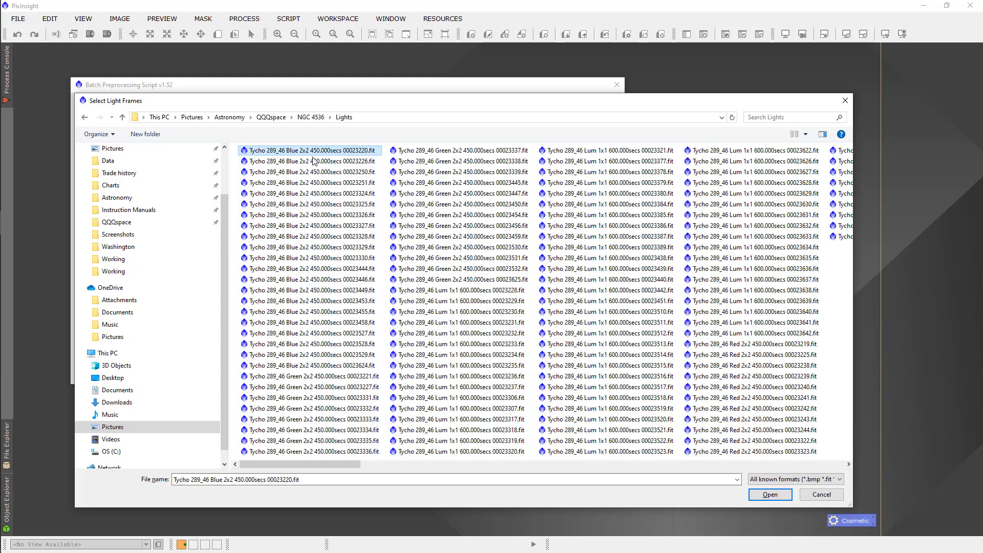
shift+click(844, 239)
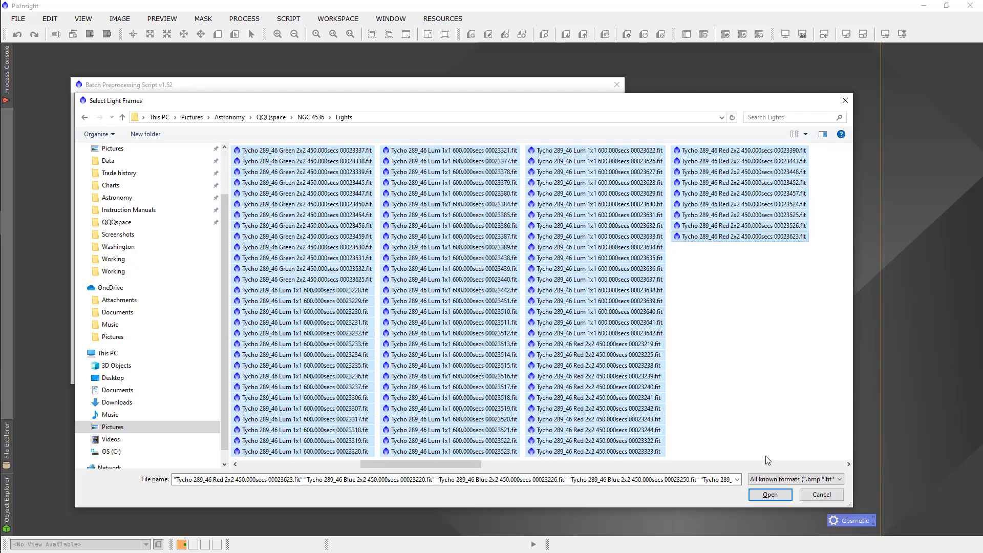
click(768, 495)
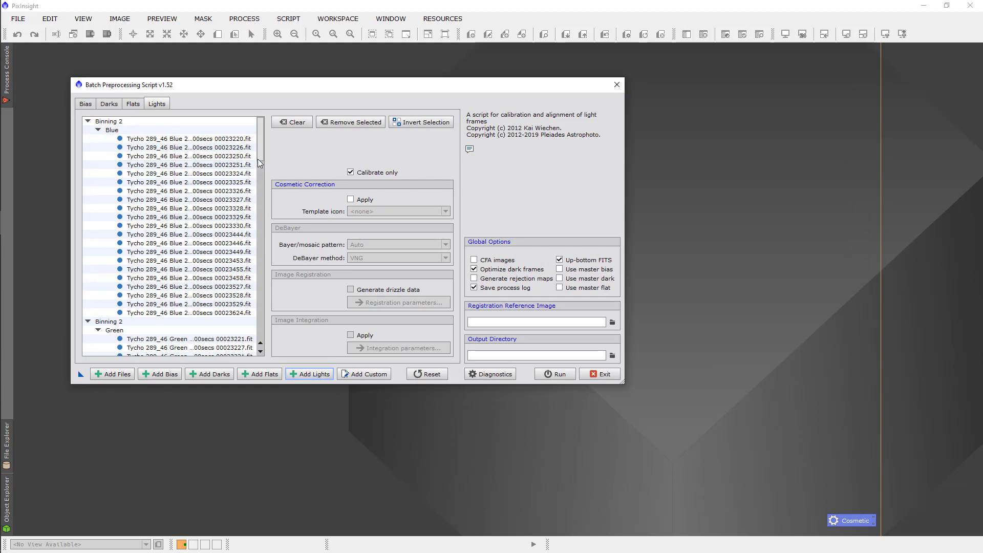
mouse_move(260, 156)
mouse_down()
mouse_move(268, 342)
mouse_move(257, 152)
mouse_up()
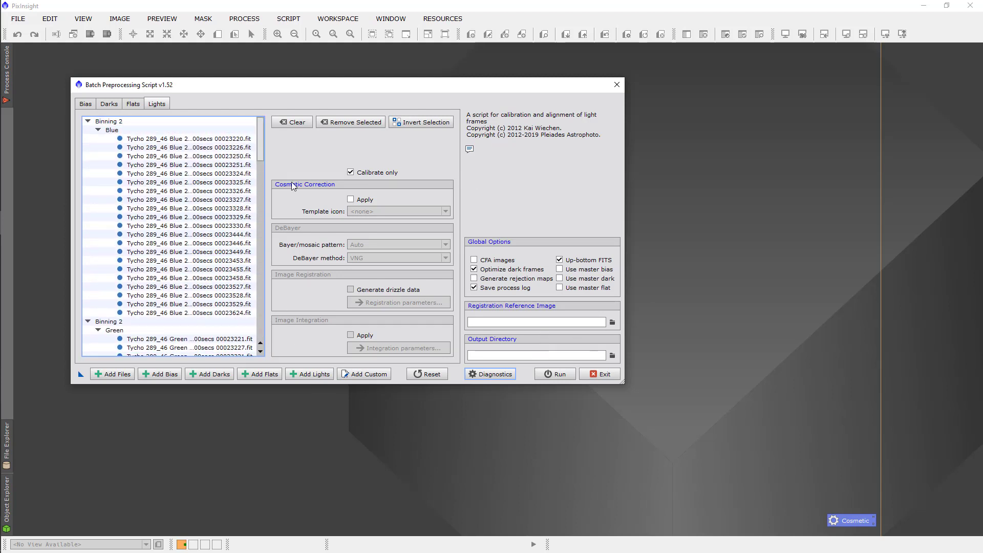
Apply cosmetic correction to the light frames using the Cosmetic process icon as template.
click(350, 200)
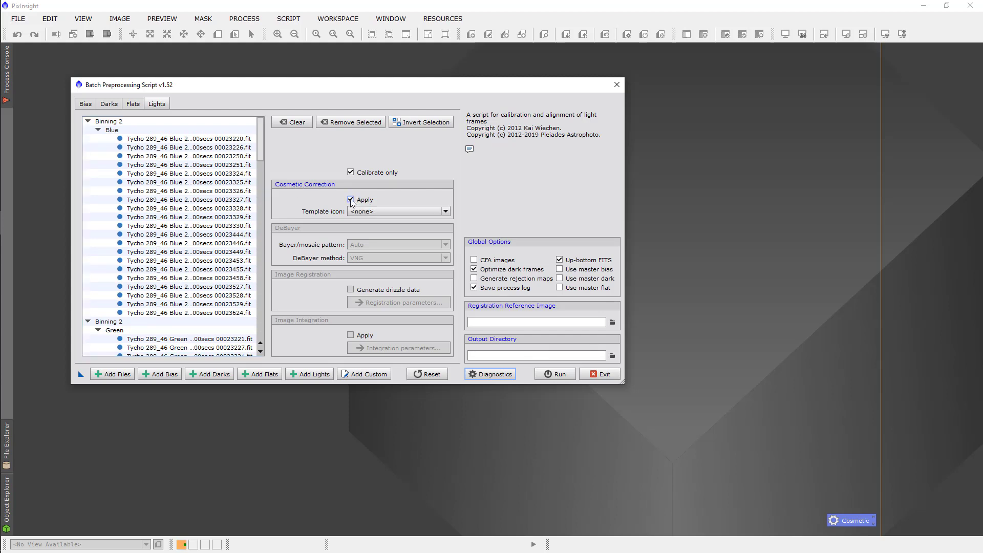
click(446, 211)
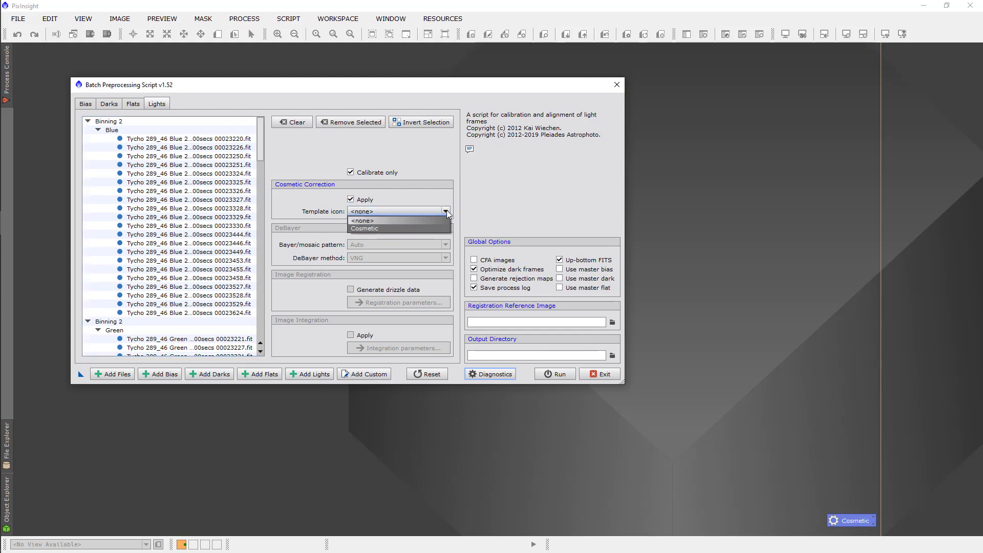
click(373, 228)
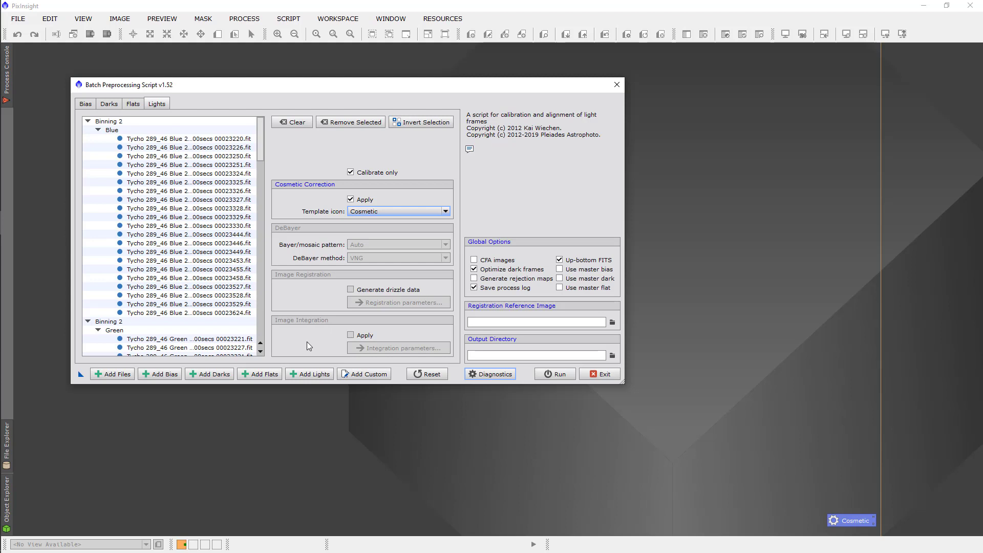
Turn off Calibrate only for the light frames and open the image registration parameters.
click(350, 173)
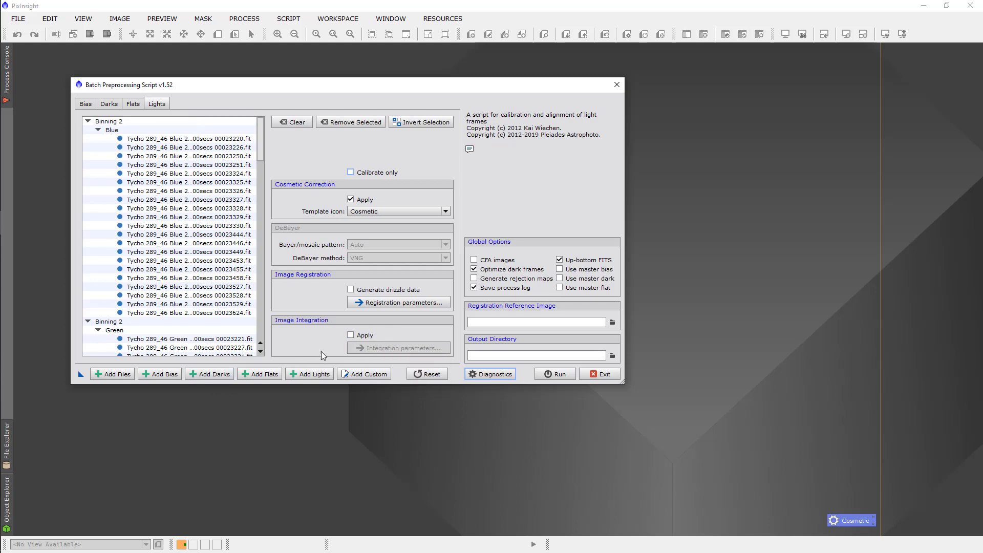
click(380, 303)
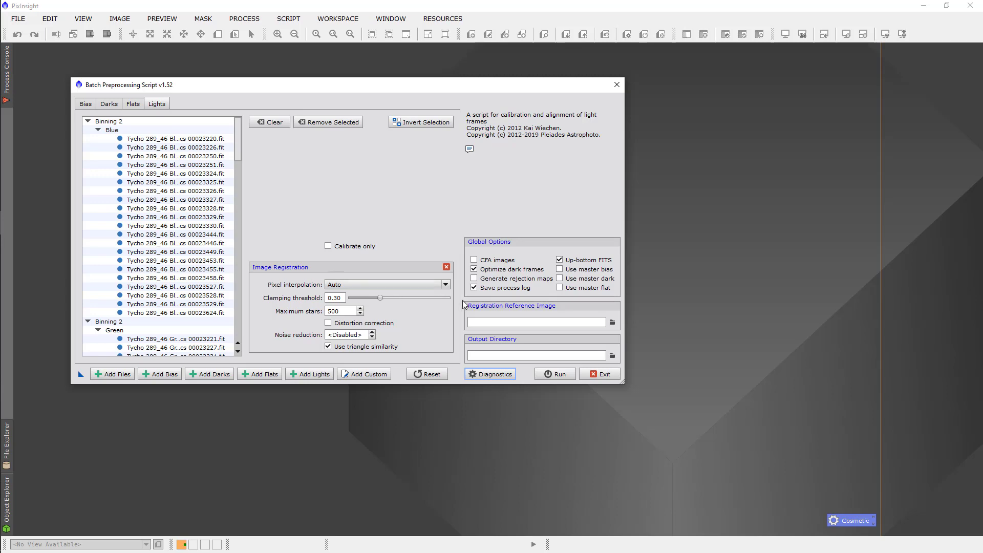
click(612, 323)
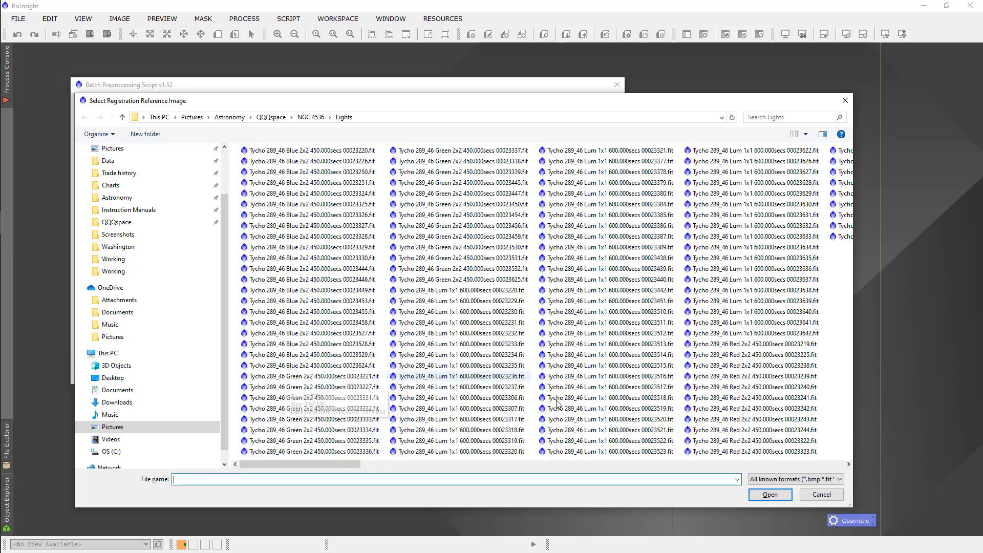
click(820, 494)
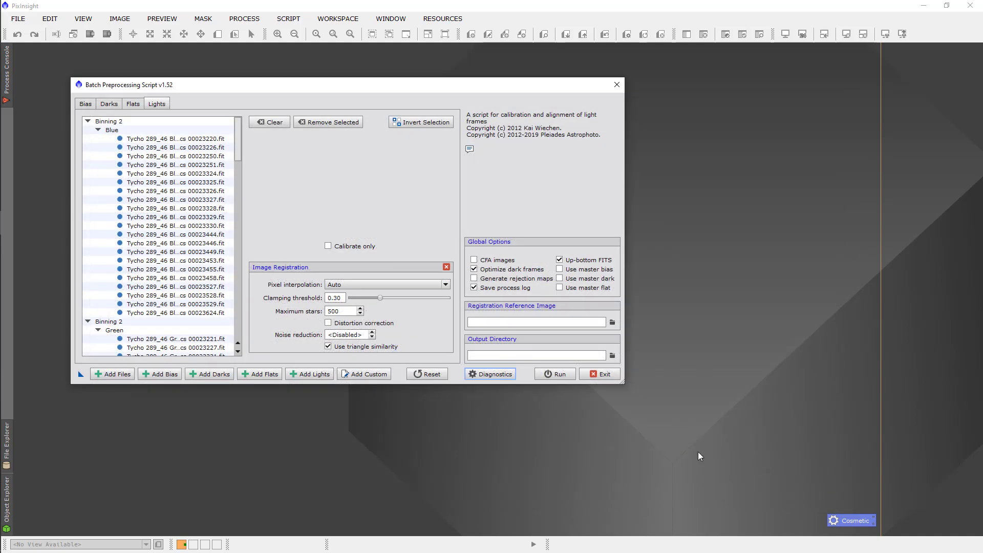
click(420, 374)
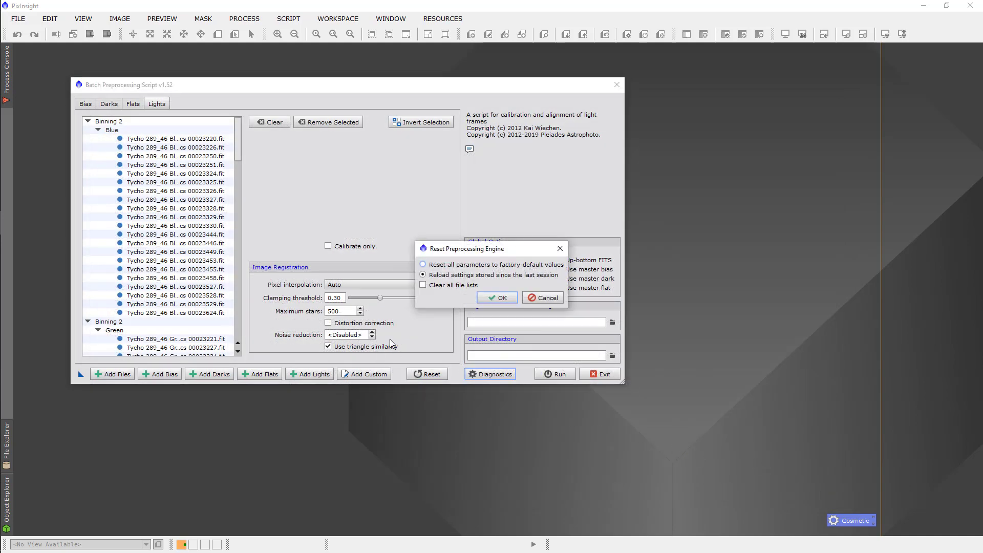
click(536, 298)
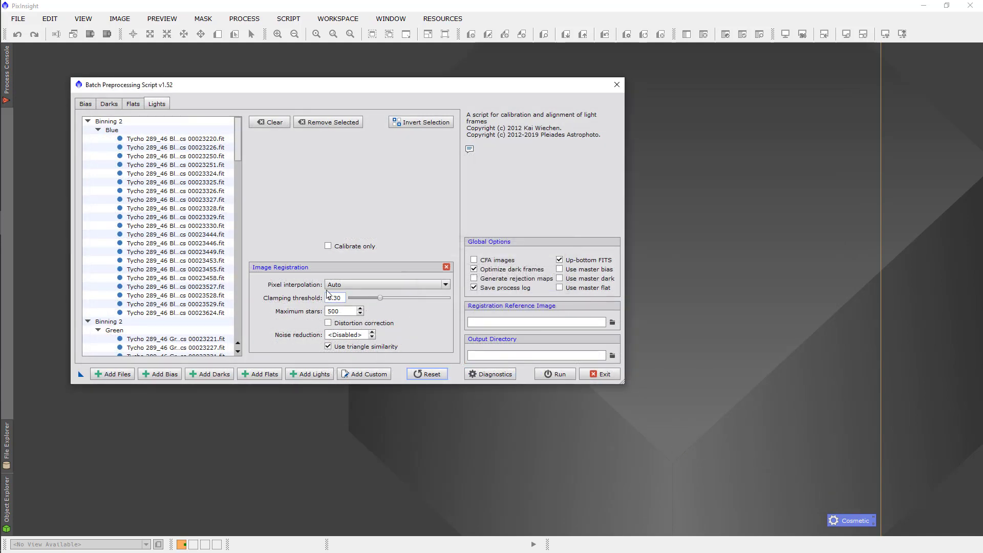
click(446, 267)
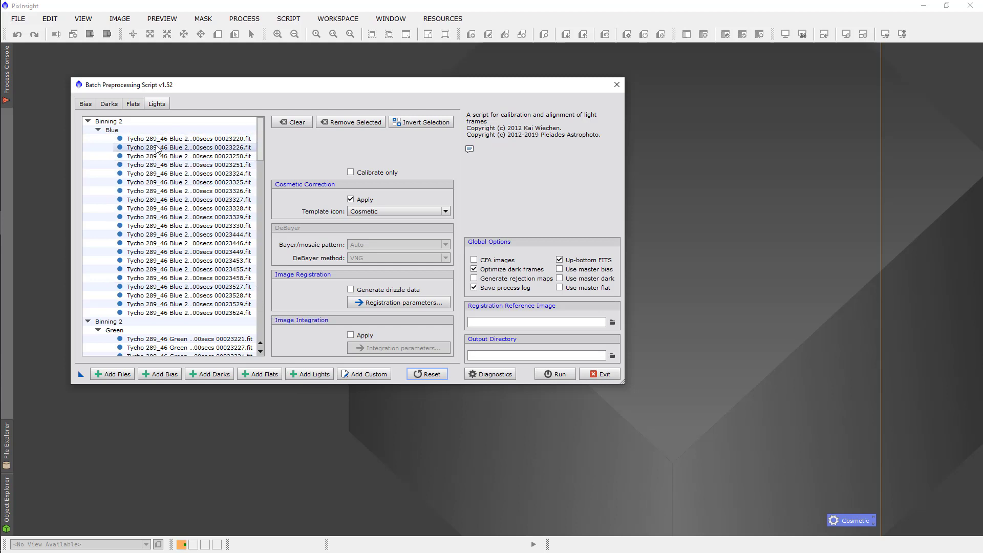
Remove all the blue, green, luminance and red light frames from the Lights list.
click(113, 122)
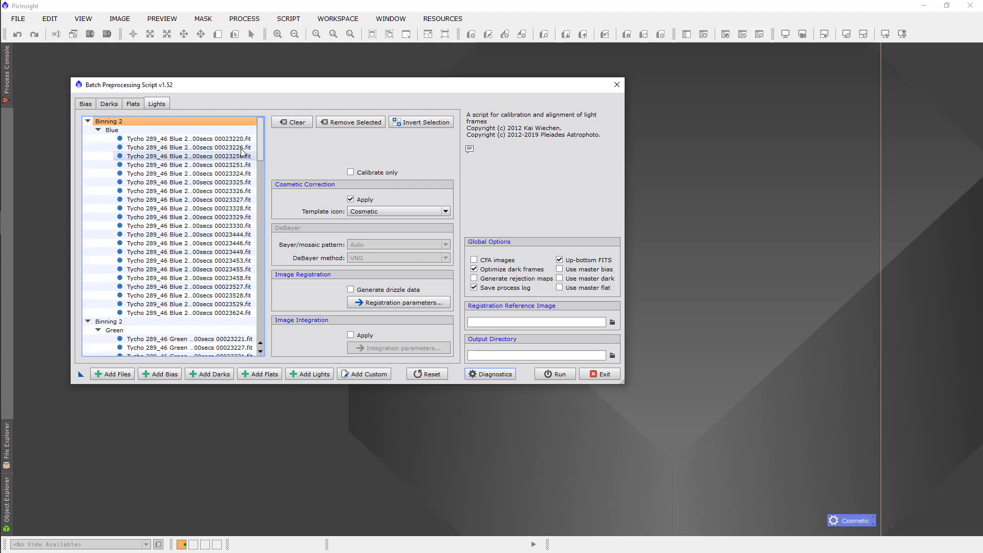
drag(258, 147, 268, 376)
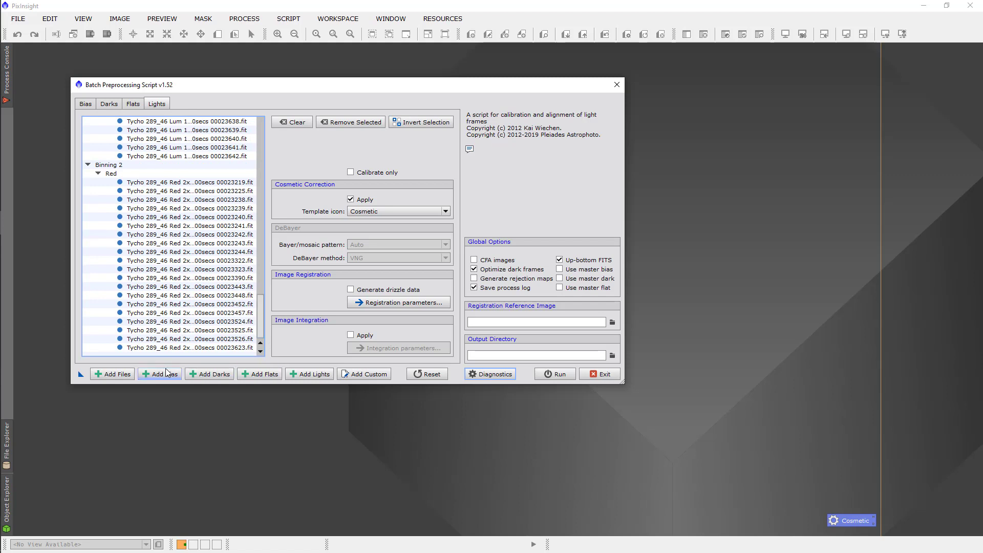
shift+click(148, 348)
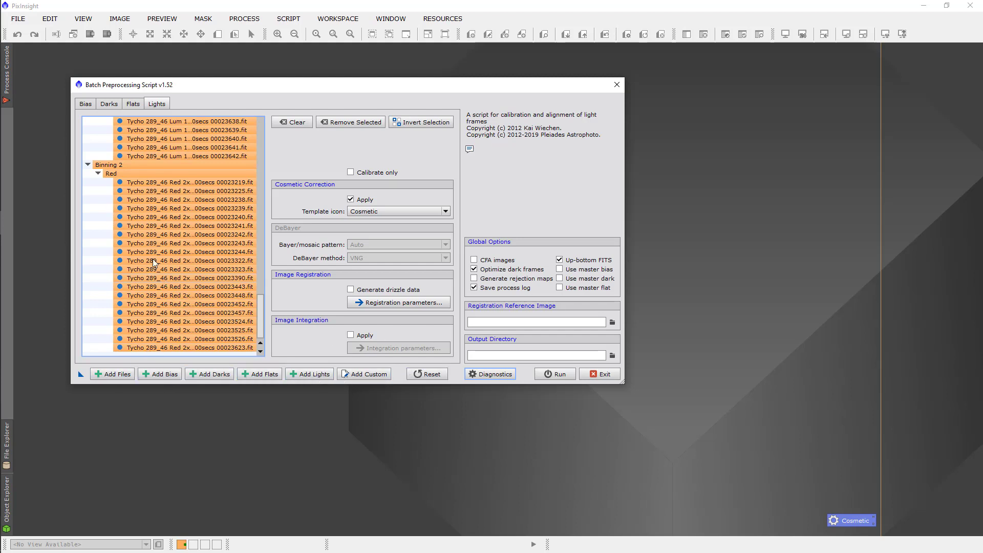
click(352, 122)
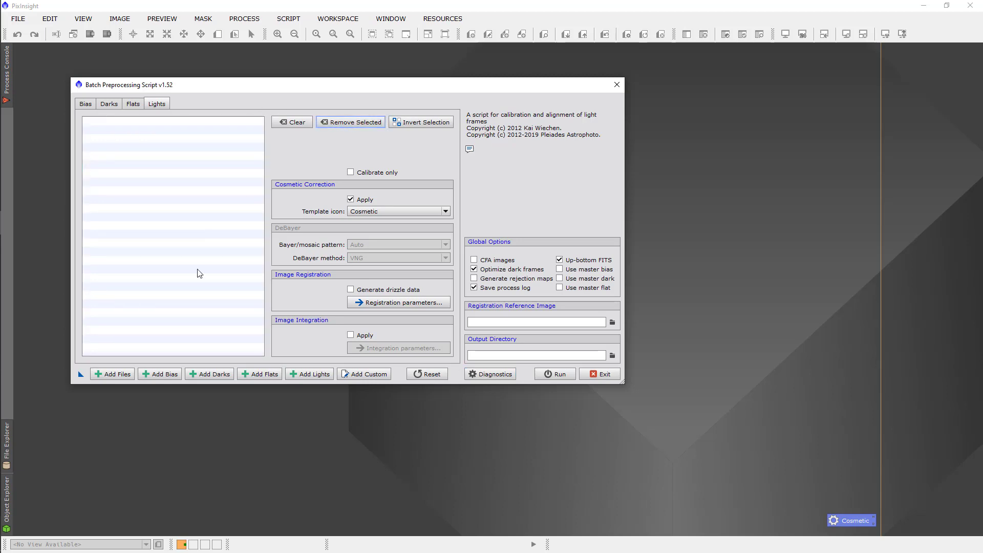
Add all the blue, green, luminance and red XISF frames from the NGC 4536 Approved folder as lights and review the list.
click(306, 374)
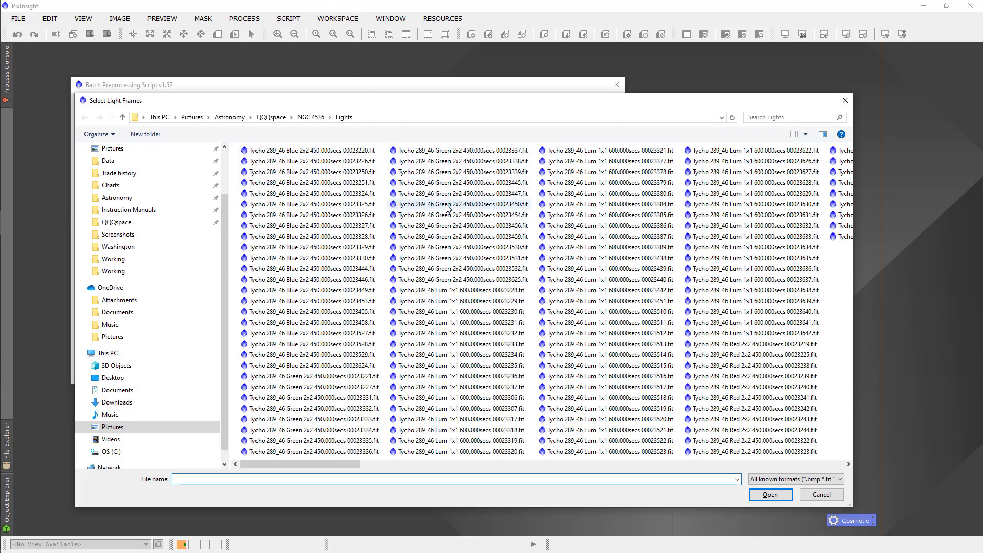
click(309, 119)
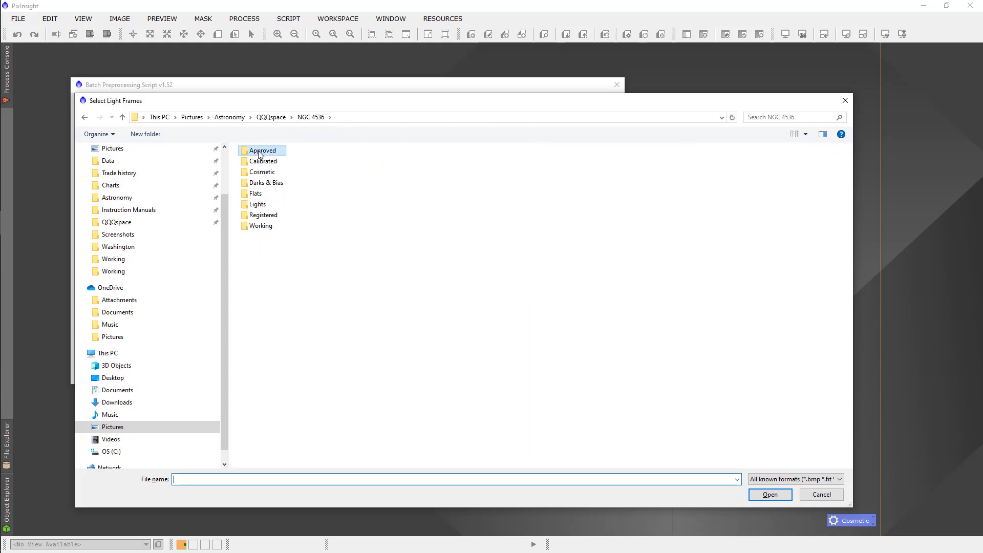
double_click(259, 153)
click(314, 155)
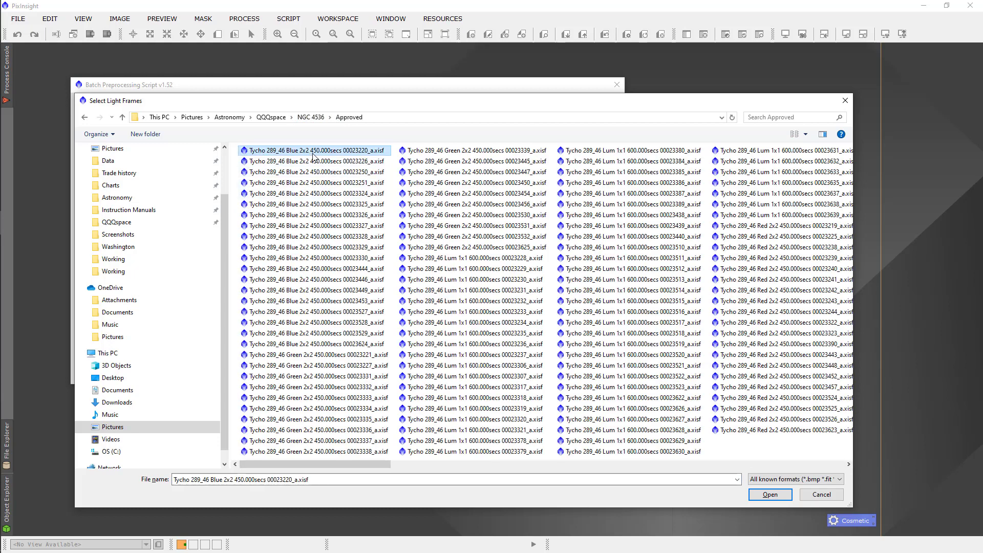
shift+click(774, 433)
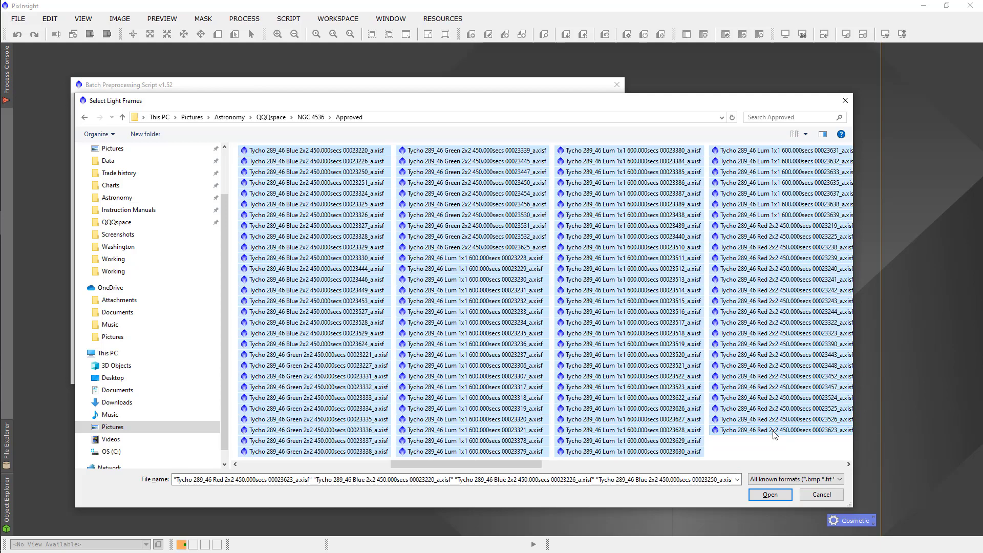
click(770, 495)
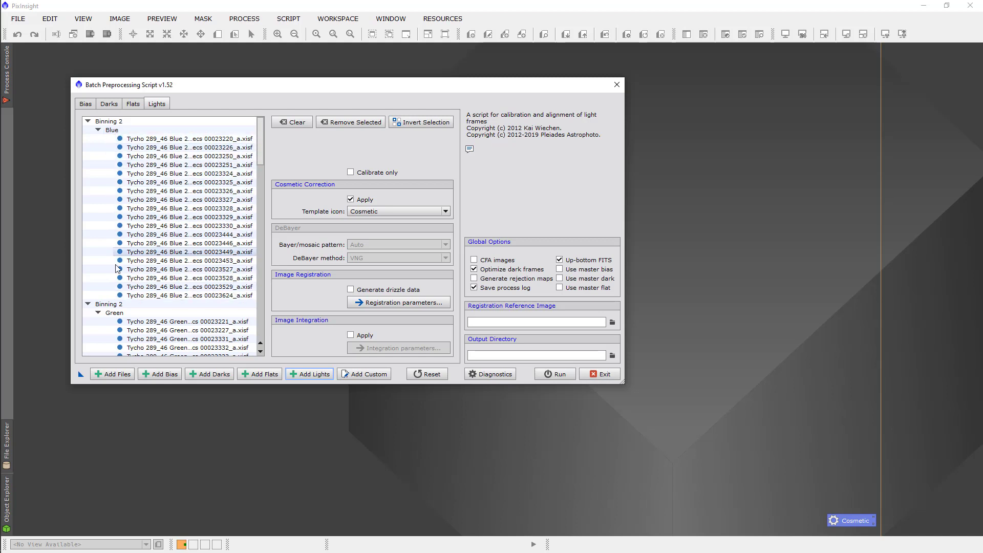
scroll(122, 333, down, 4)
scroll(122, 338, down, 12)
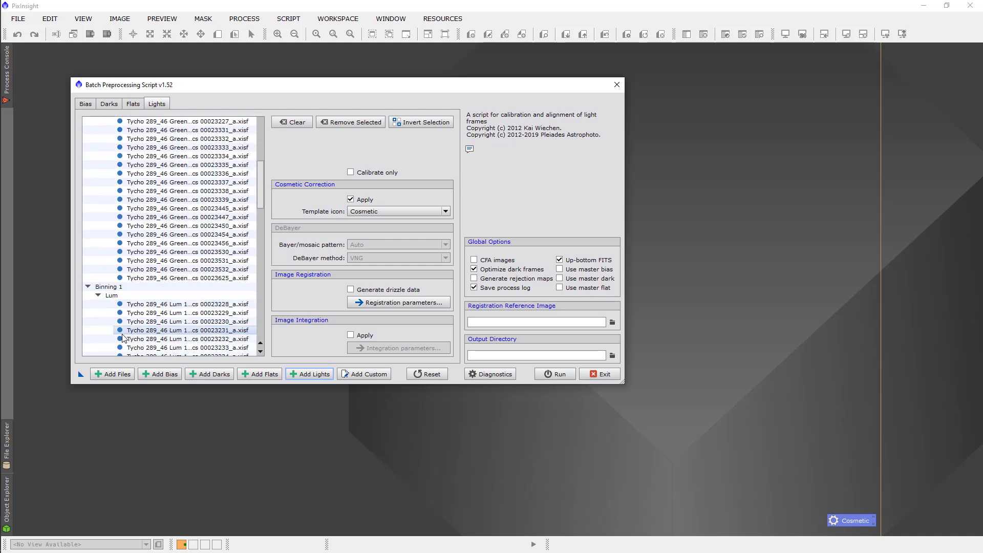
scroll(123, 341, down, 4)
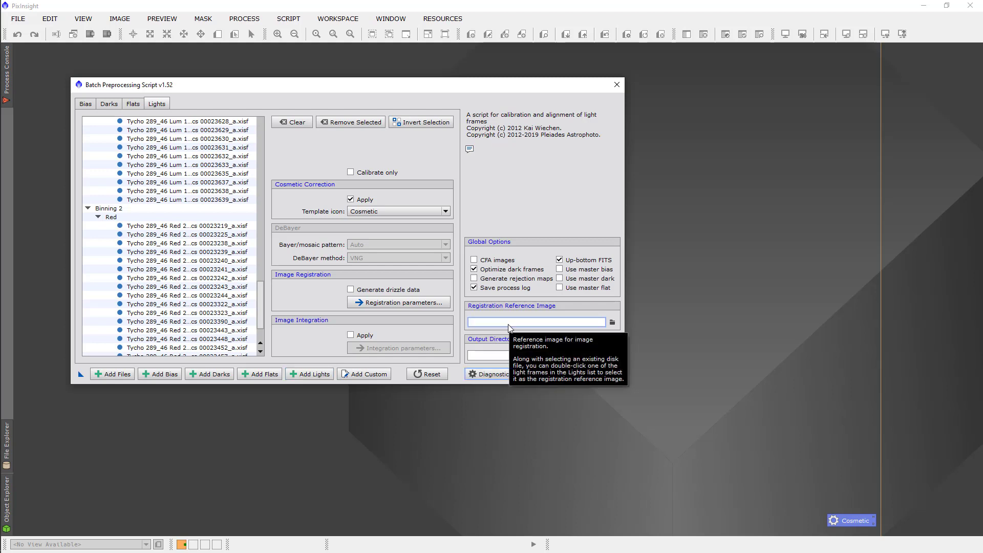
Set Tycho 289_46 Lum 1x1 600.000secs 00023229_a.xisf from the Approved folder as the registration reference image.
click(612, 323)
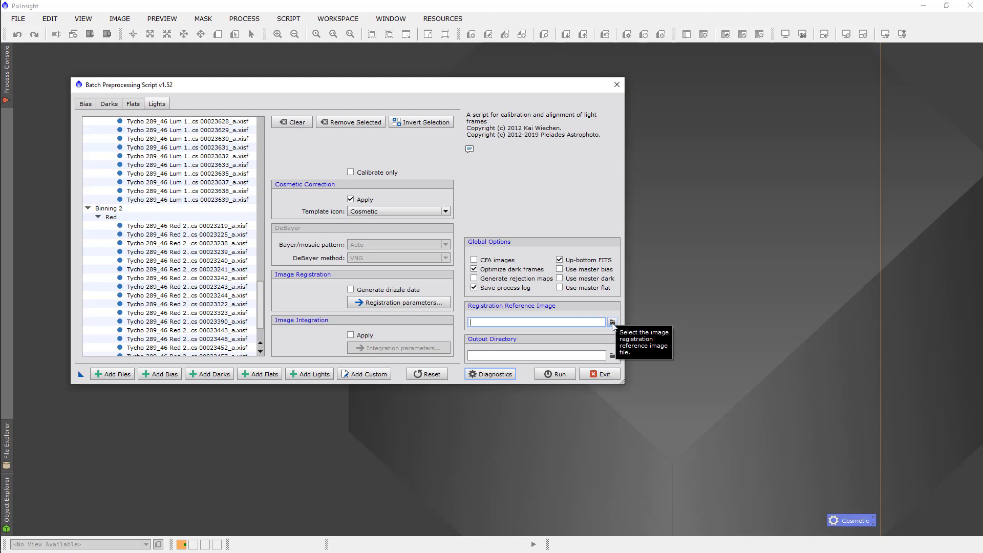
click(612, 324)
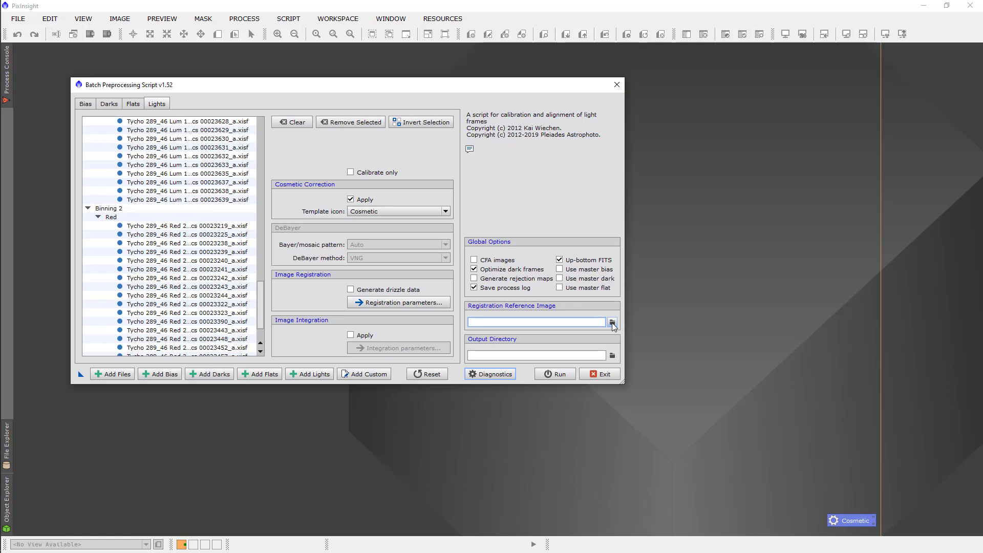
click(611, 323)
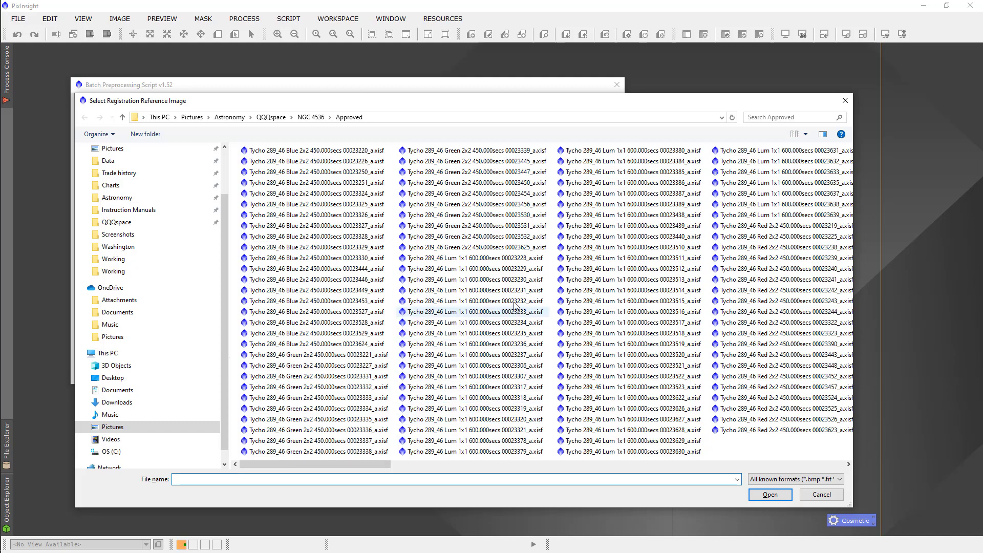
click(516, 270)
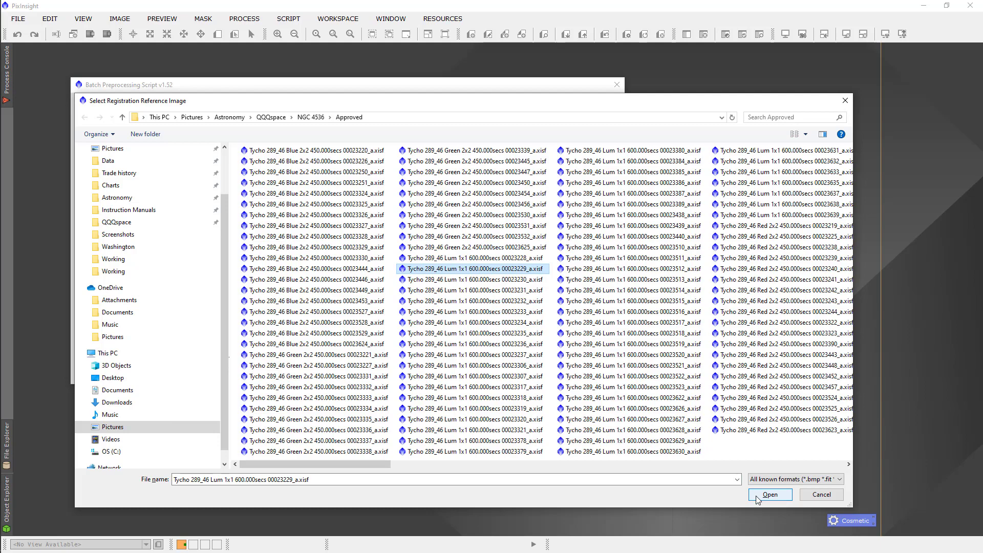
click(769, 494)
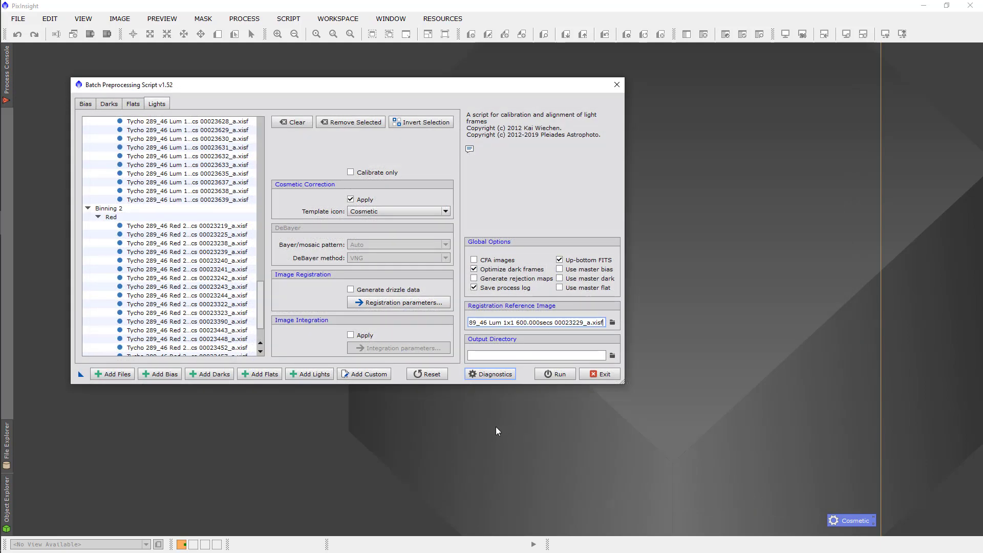
Set the output directory to the Registered folder inside NGC 4536.
click(611, 355)
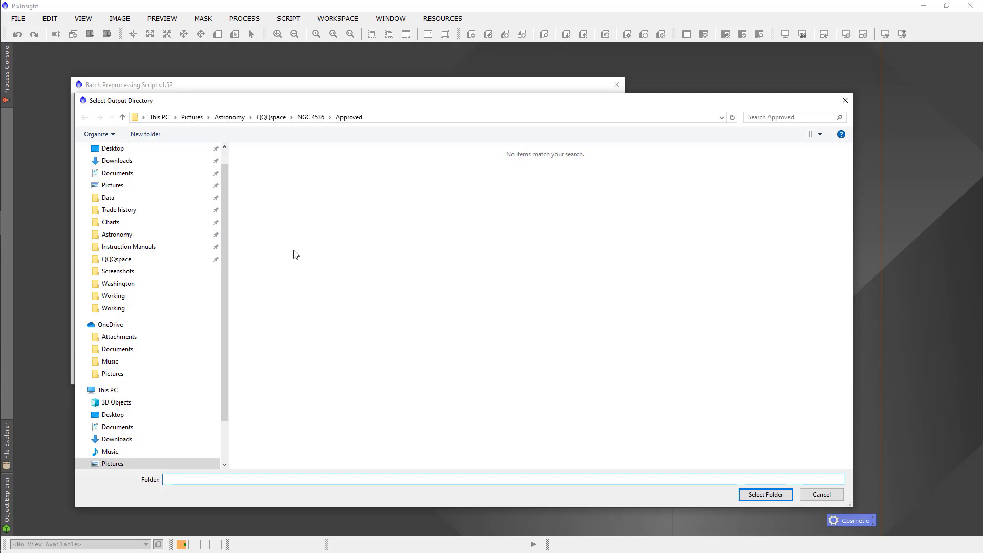
click(318, 117)
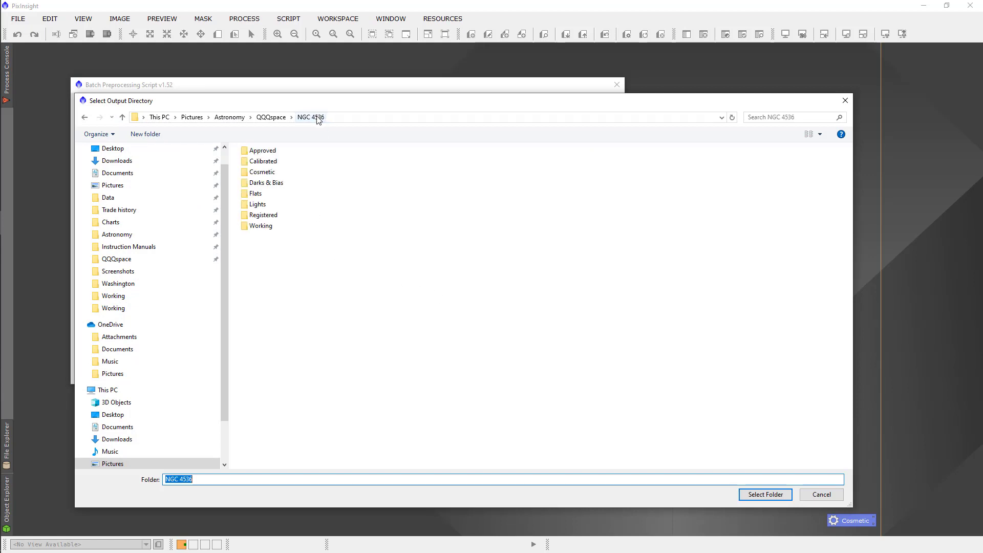
click(261, 215)
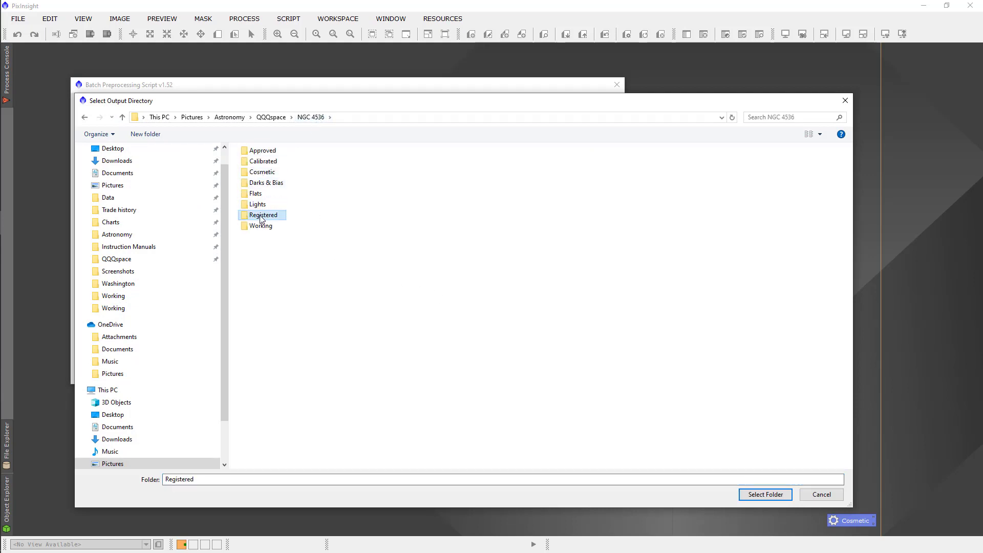
click(765, 494)
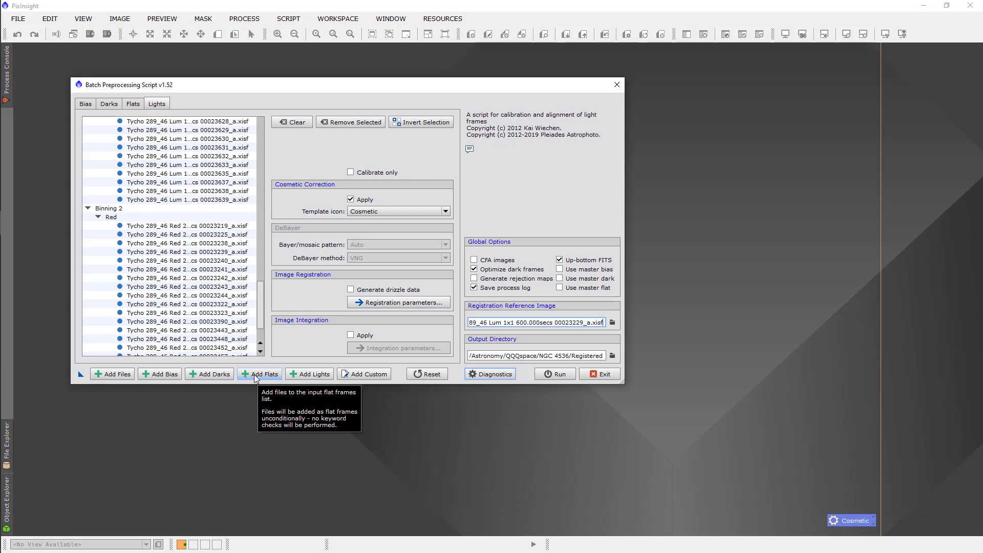
Run the diagnostics on the preprocessing setup and start the batch preprocessing run.
click(213, 376)
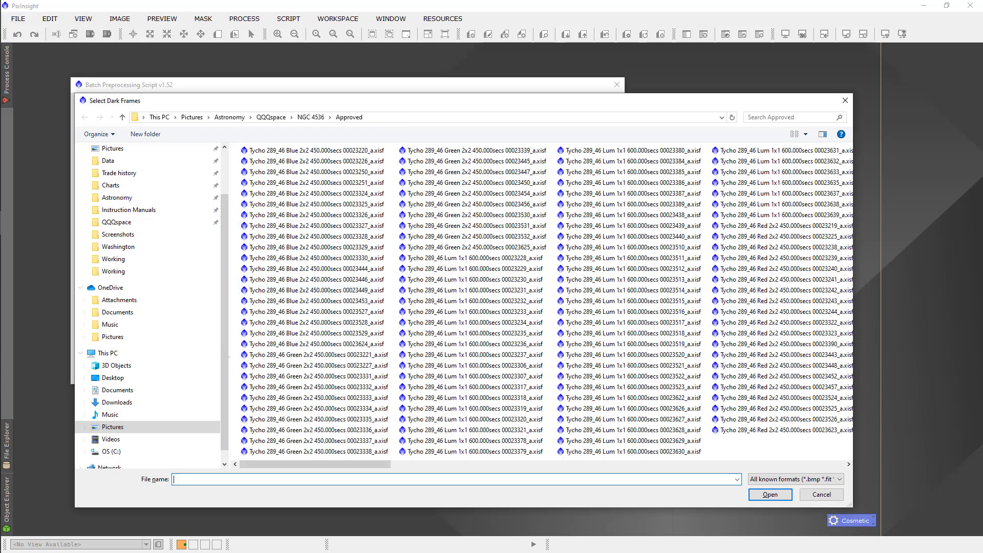
click(845, 101)
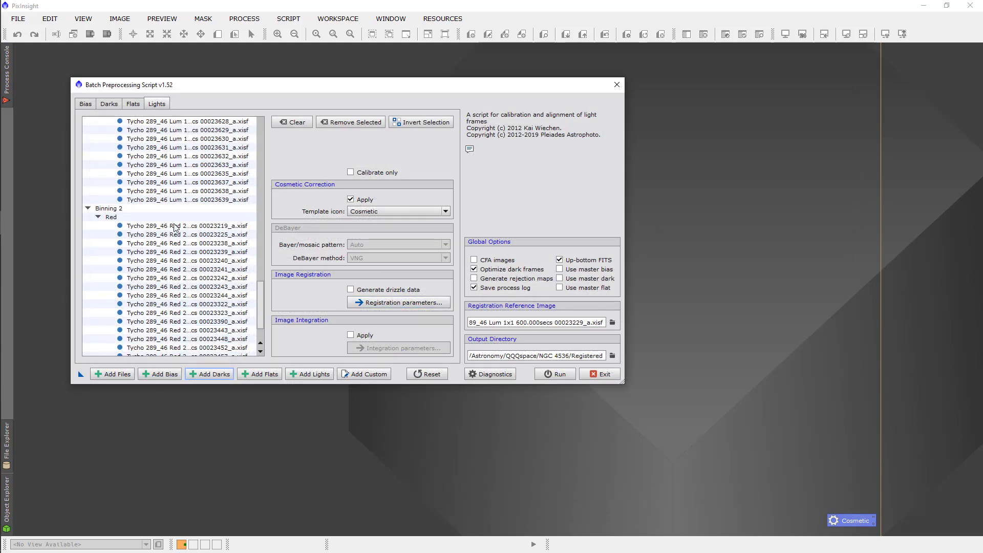
click(107, 104)
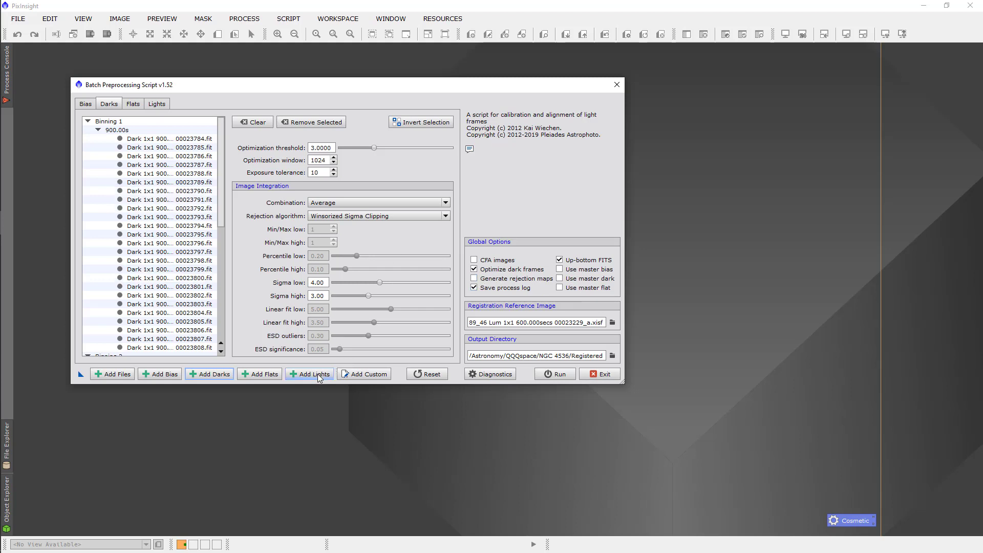
click(494, 376)
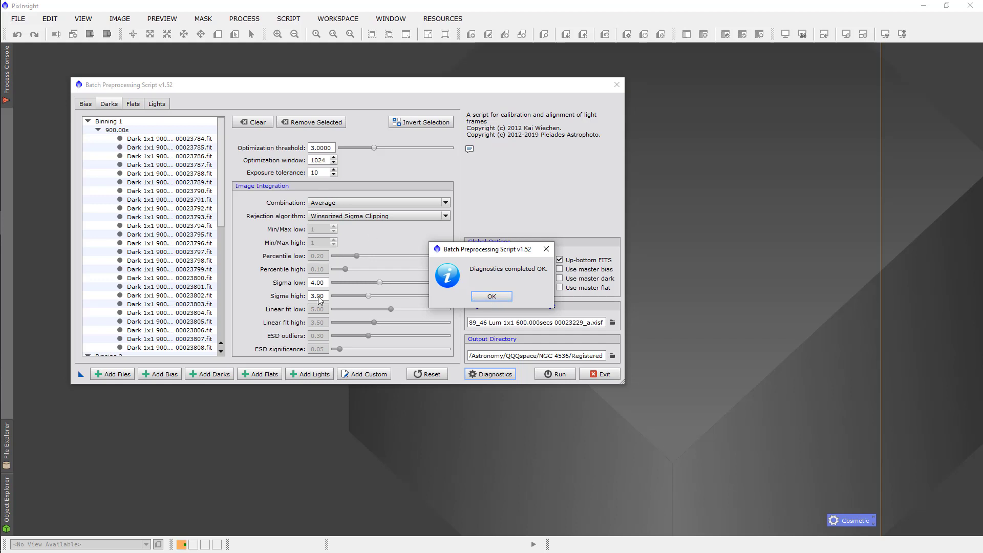
click(489, 298)
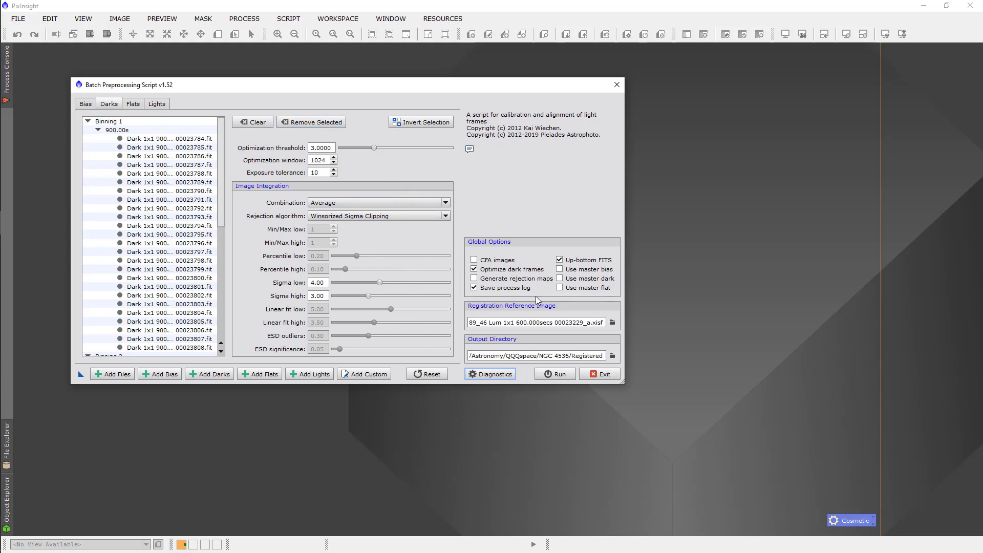
click(560, 374)
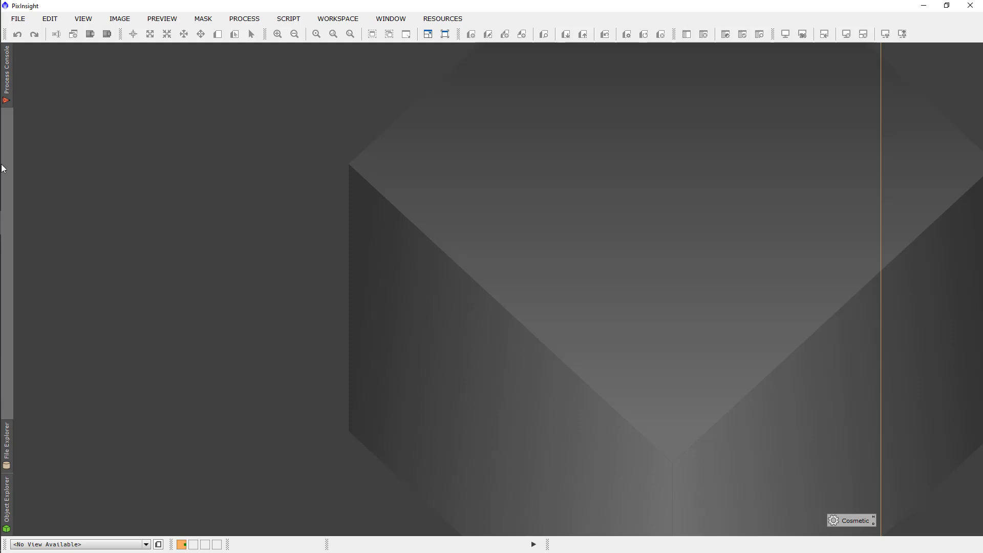
Switch to File Explorer, open the Registered folder of NGC 4536 and examine the flat frames in its calibrated subfolder.
mouse_move(2, 167)
click(10, 133)
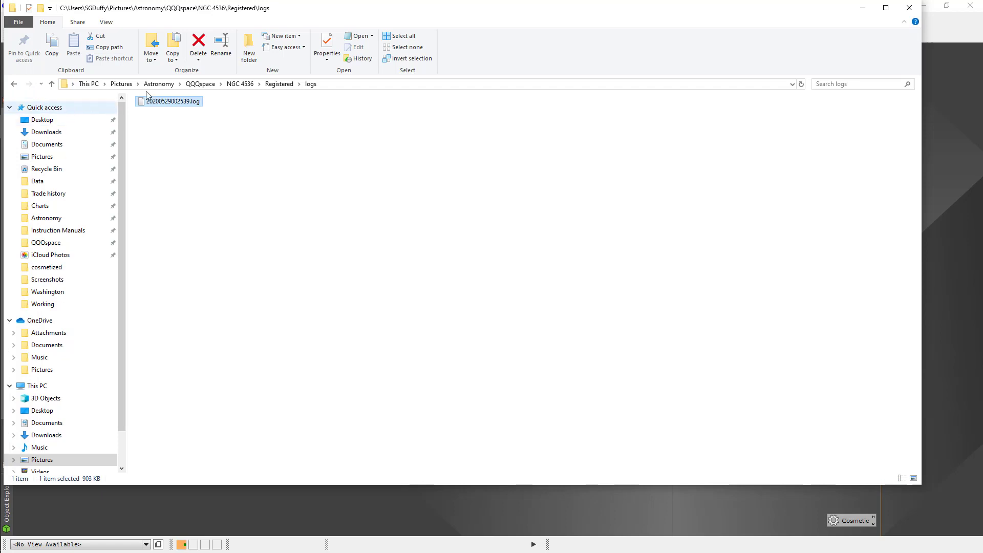
click(250, 84)
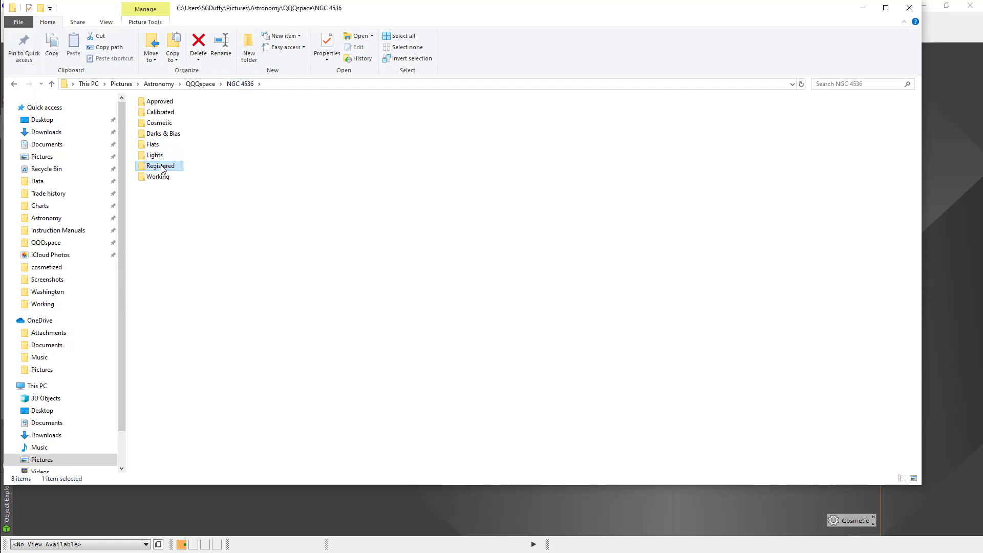
mouse_move(160, 170)
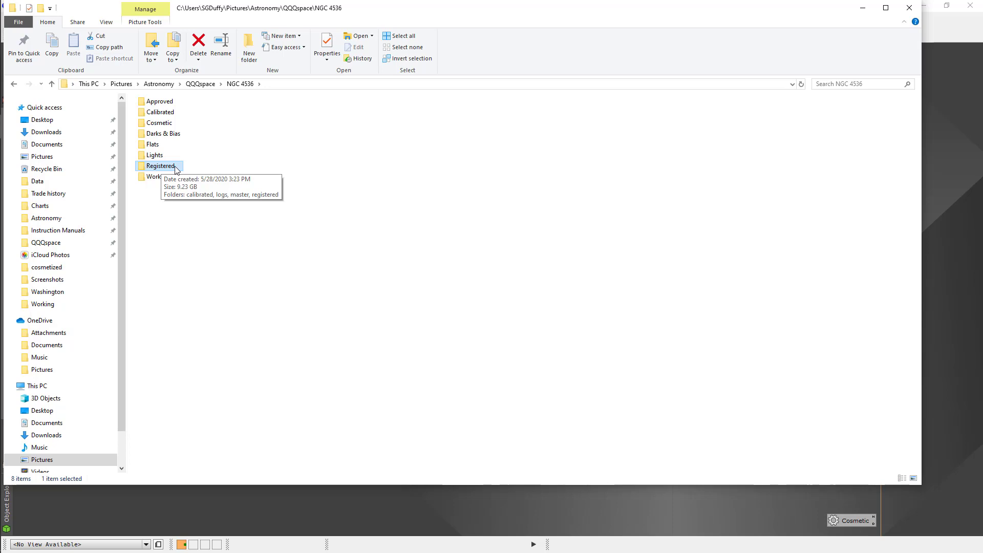
double_click(169, 170)
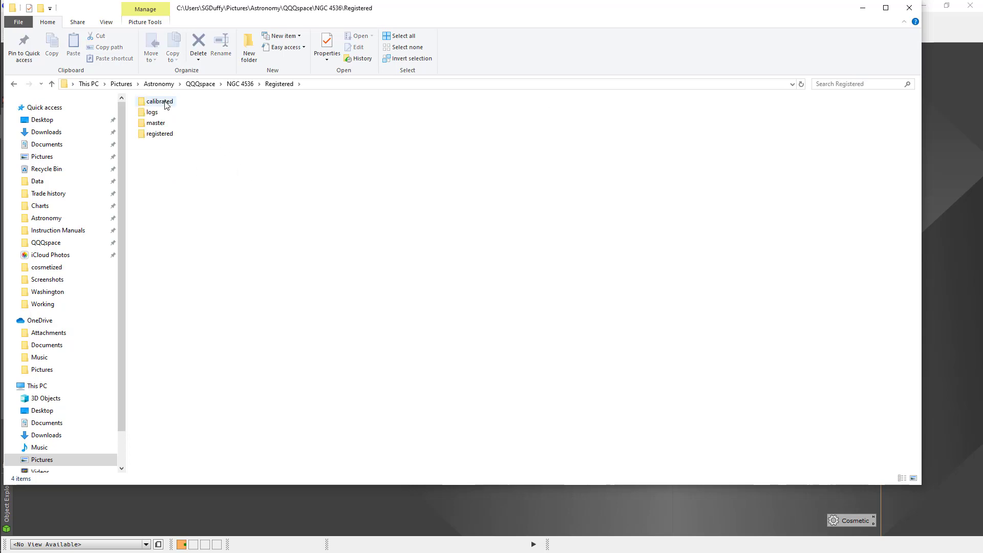
mouse_move(165, 106)
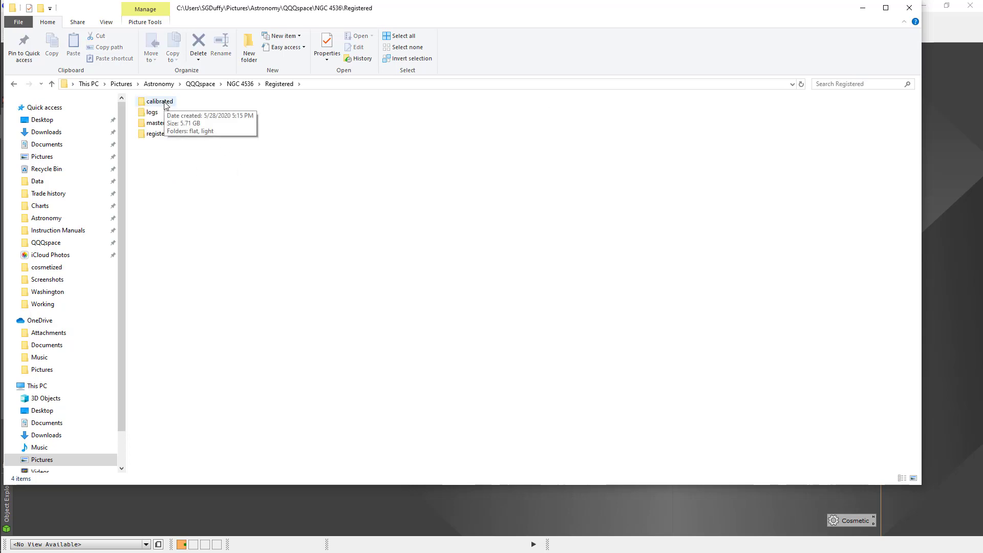
double_click(164, 105)
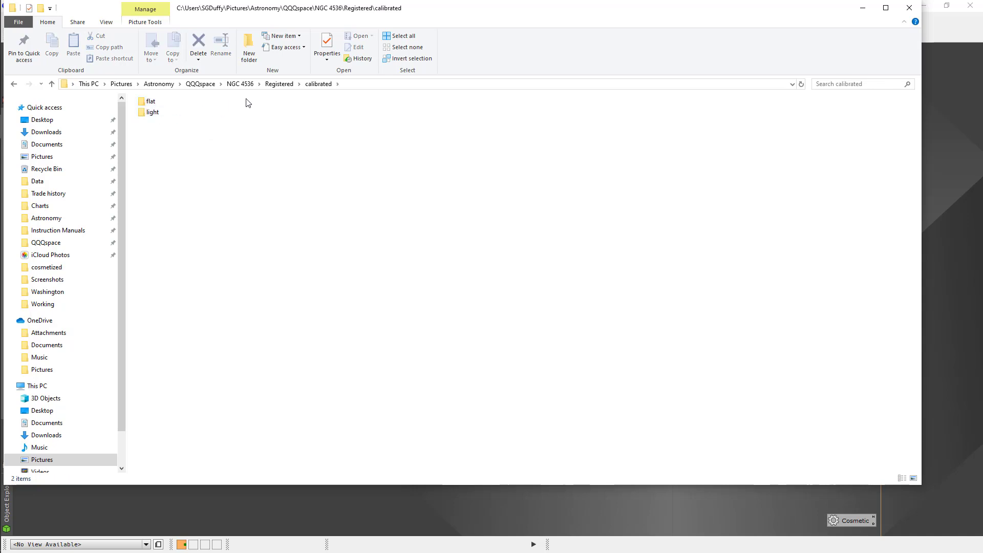
double_click(152, 104)
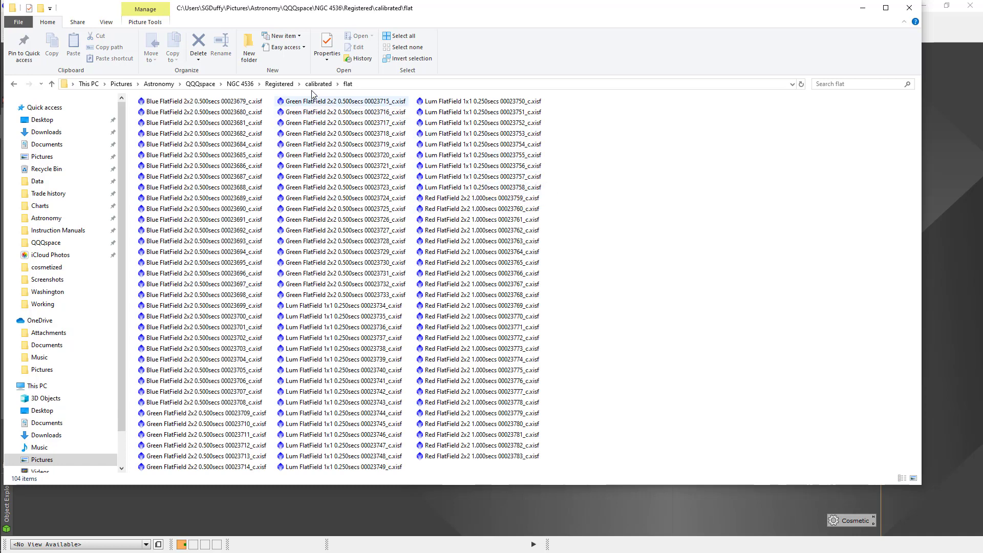
Examine the contents of the logs and master folders inside the Registered output folder.
click(281, 85)
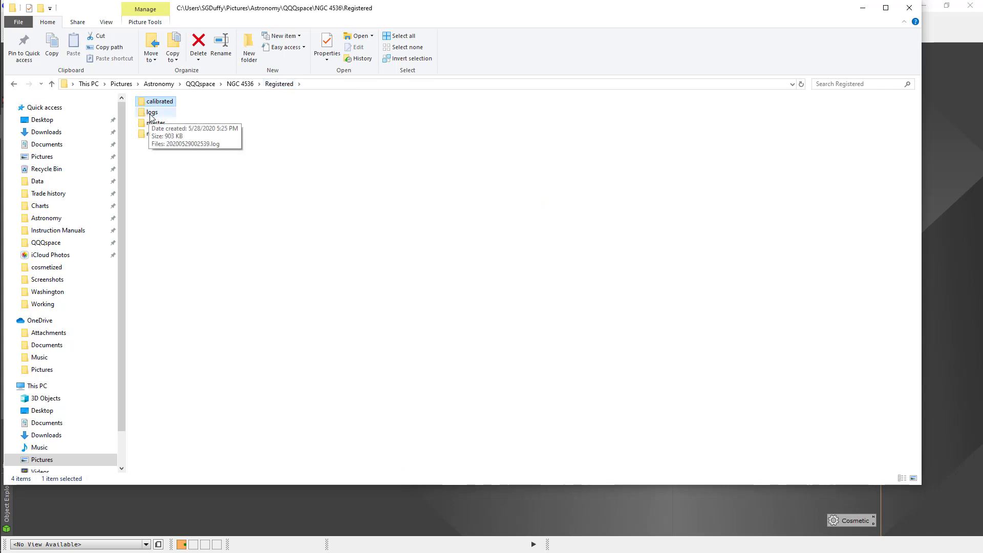
click(151, 117)
double_click(151, 117)
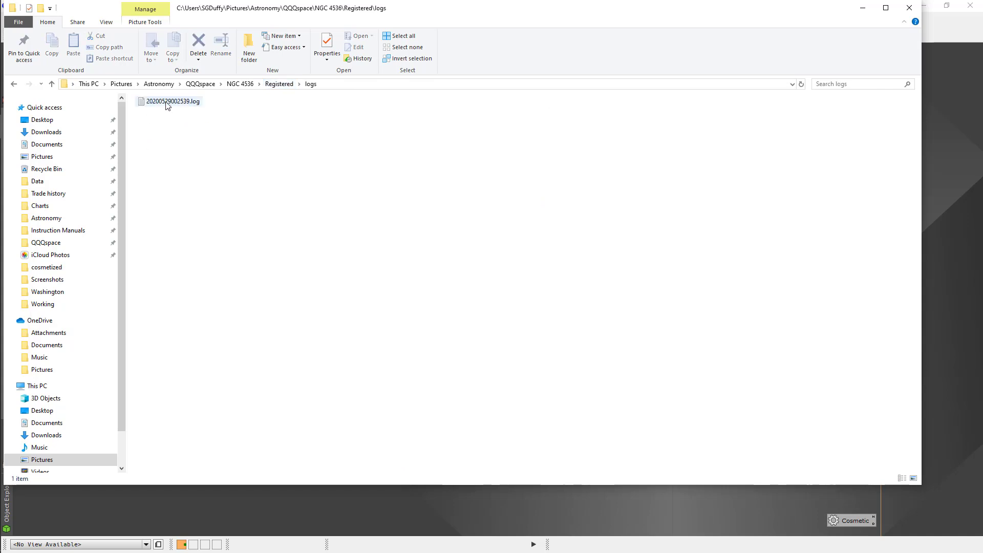
click(279, 85)
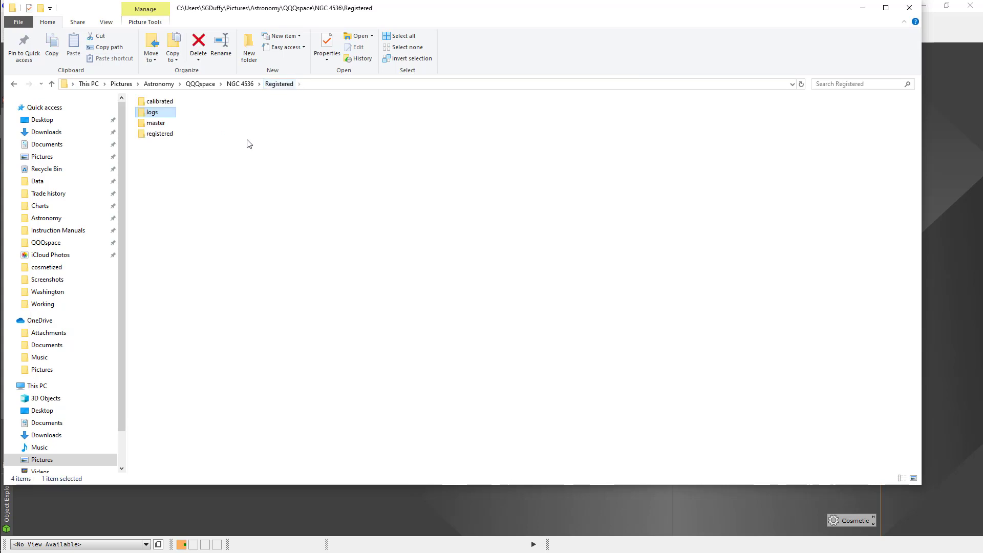
double_click(156, 123)
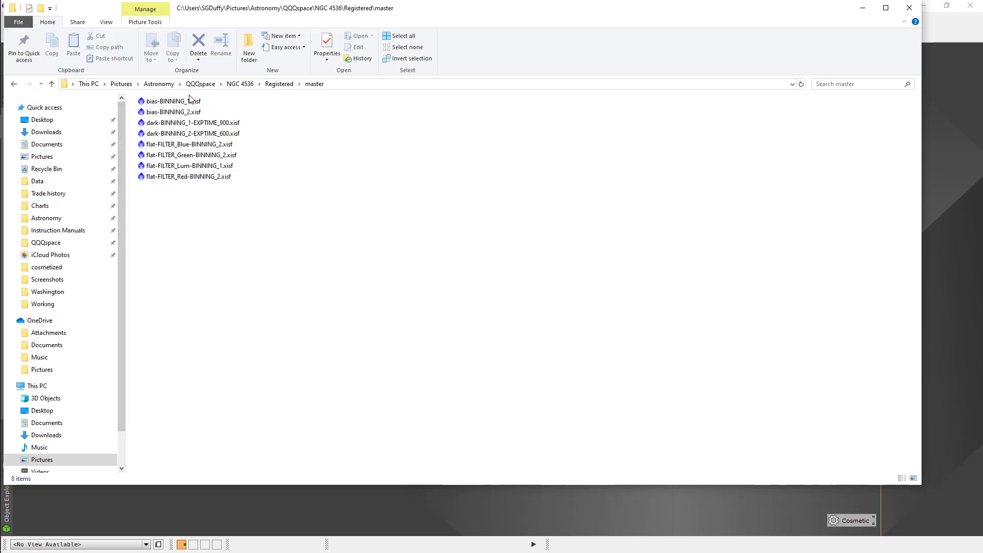
click(277, 85)
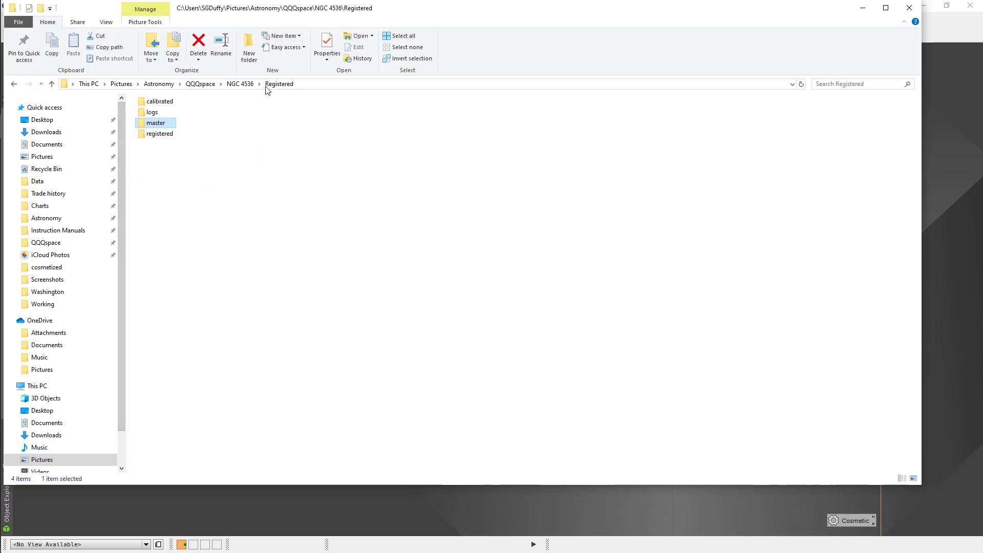
Open the registered subfolder and examine the frames in its Blue and Green folders.
click(157, 135)
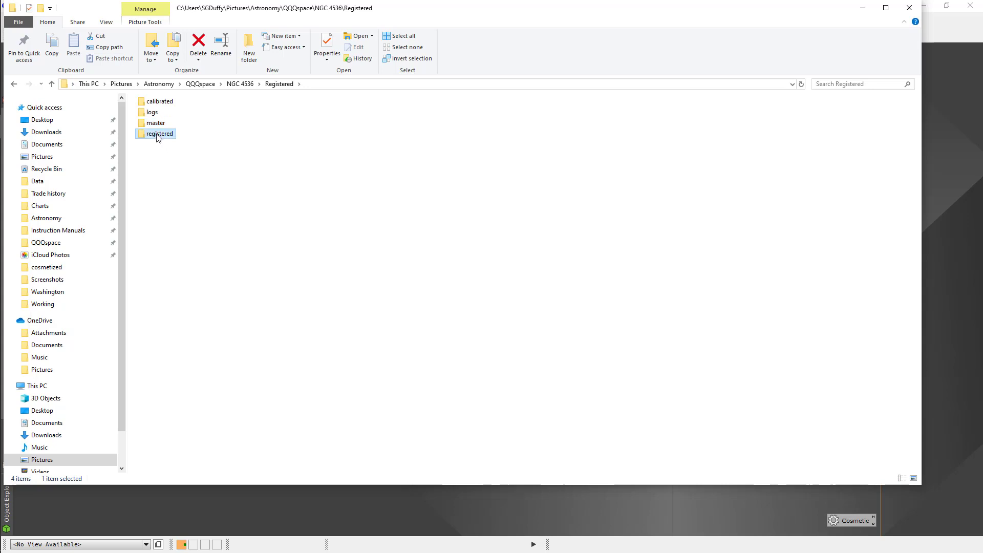
double_click(157, 134)
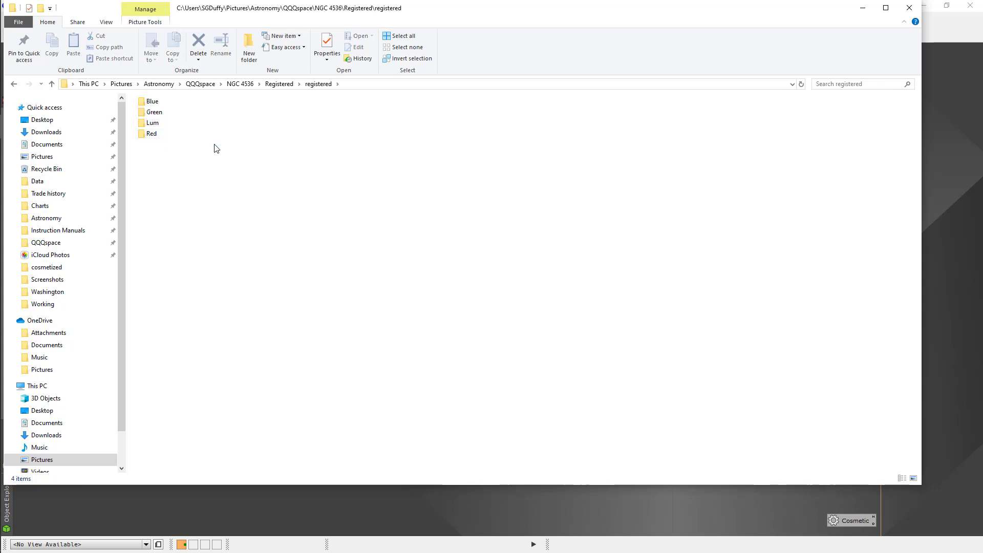
double_click(156, 105)
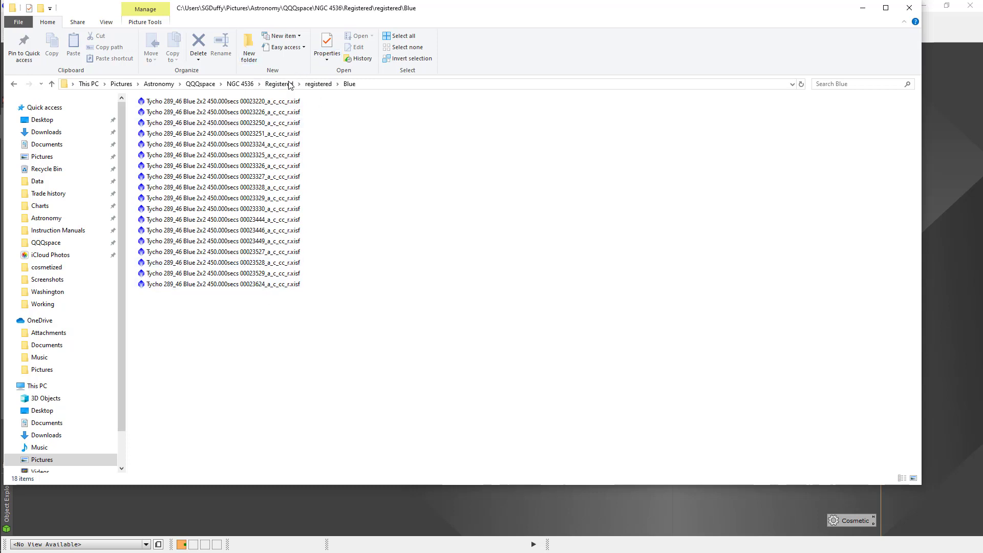
click(309, 87)
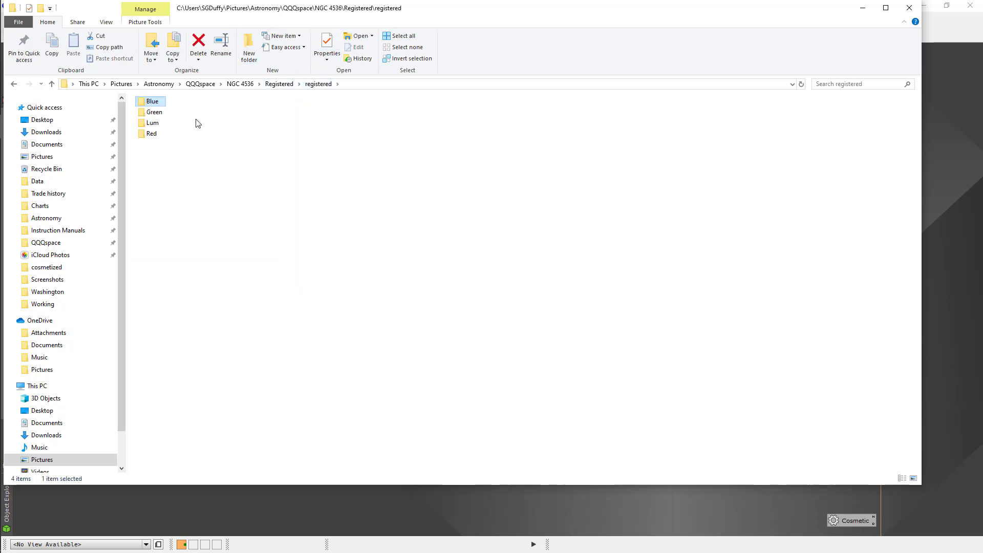
double_click(160, 117)
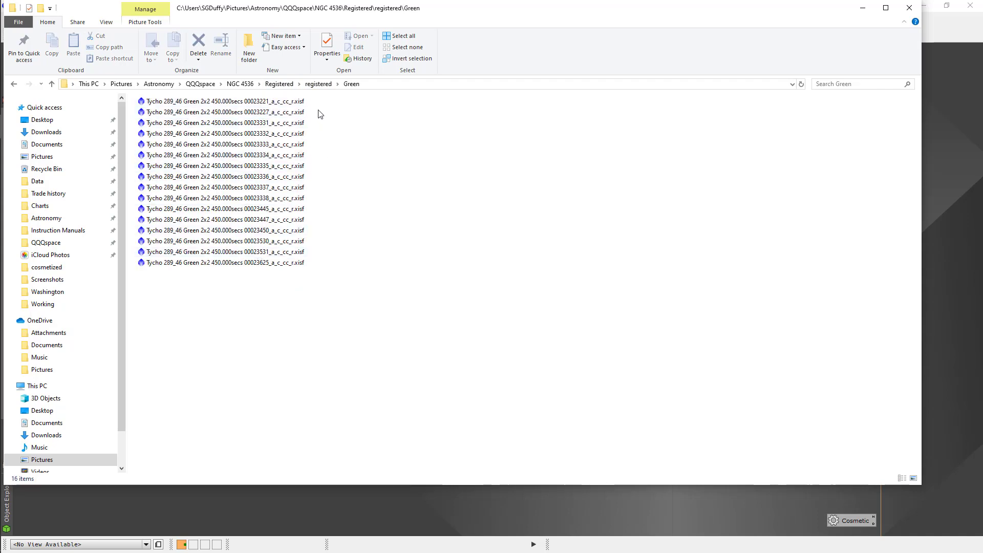
click(314, 85)
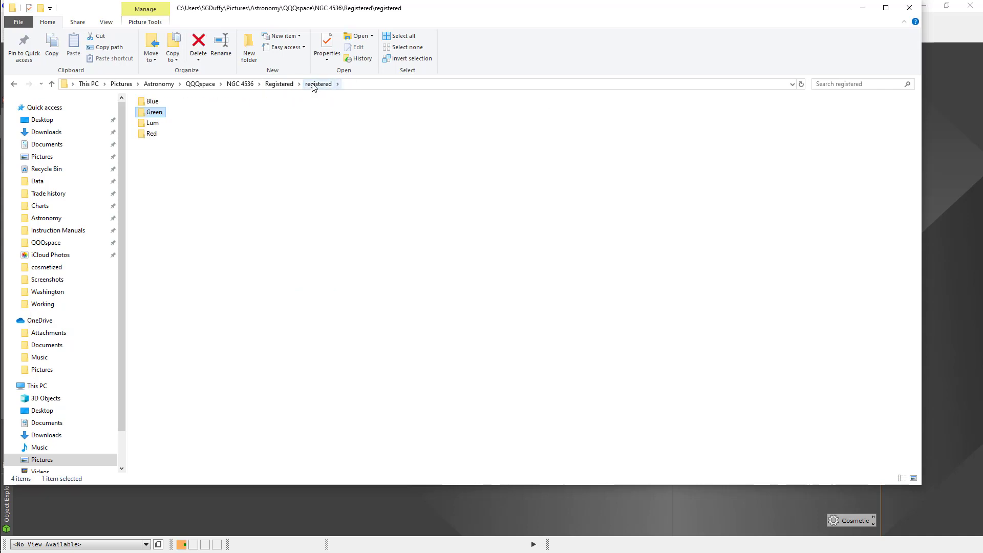
Examine the registered frames in the Lum folder, check the Green folder again, and return to the Registered output folder.
double_click(152, 123)
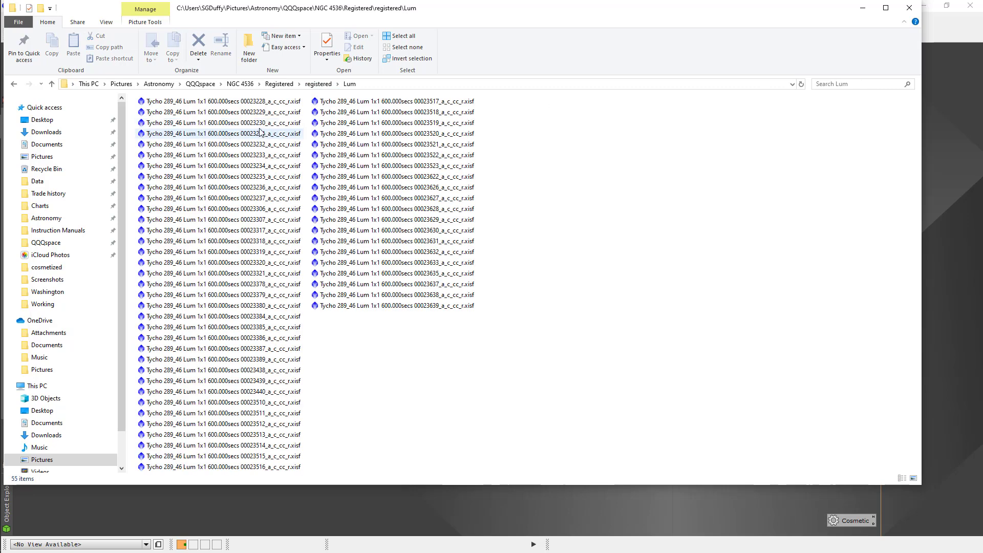
click(218, 102)
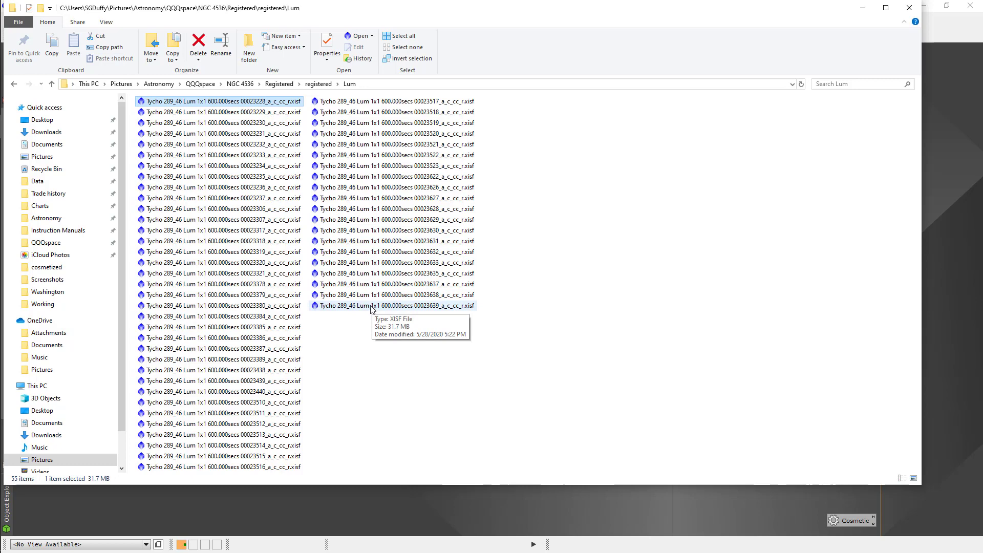
click(318, 84)
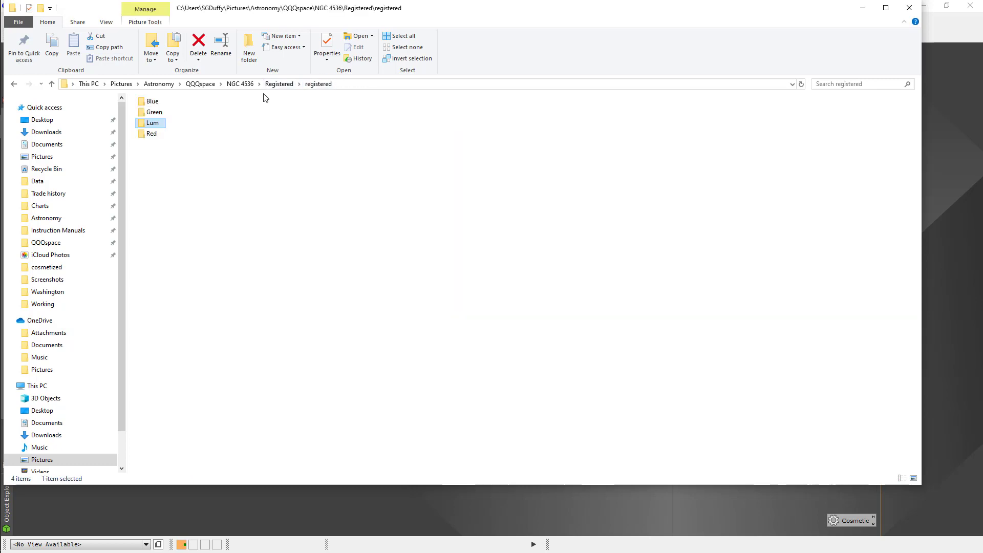
click(149, 114)
double_click(159, 115)
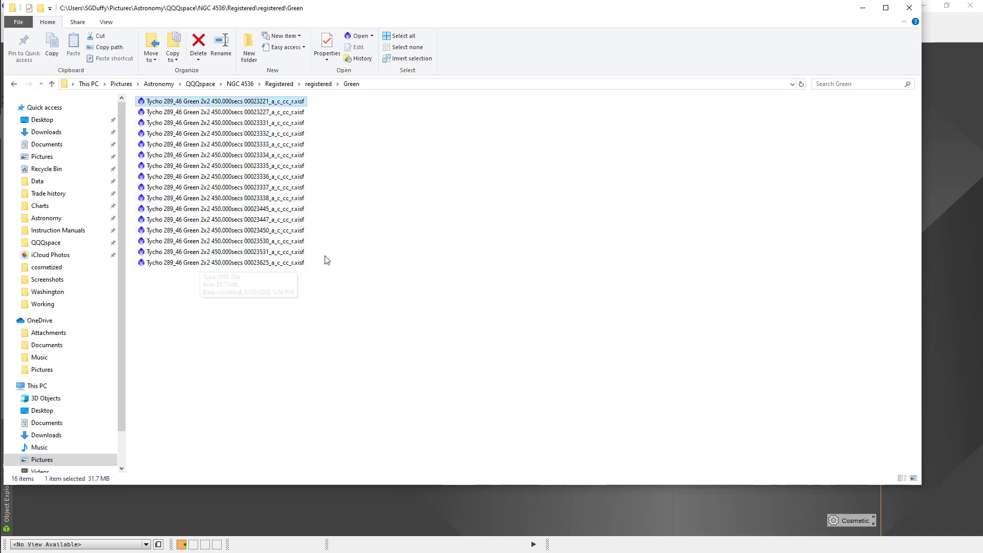
click(282, 86)
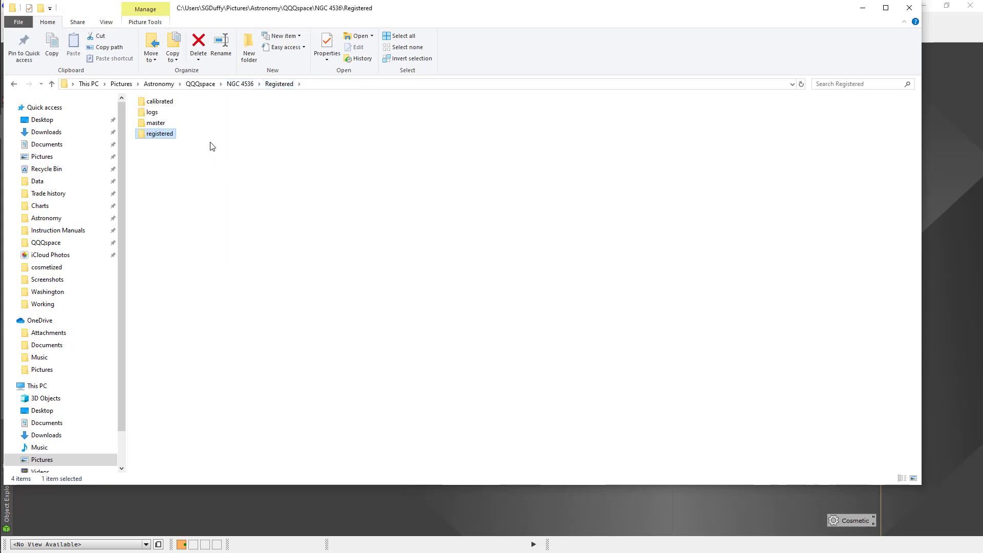
Open the logs folder, switch to 20200529002539.log in Notepad and read through the log from its beginning.
click(153, 113)
double_click(154, 114)
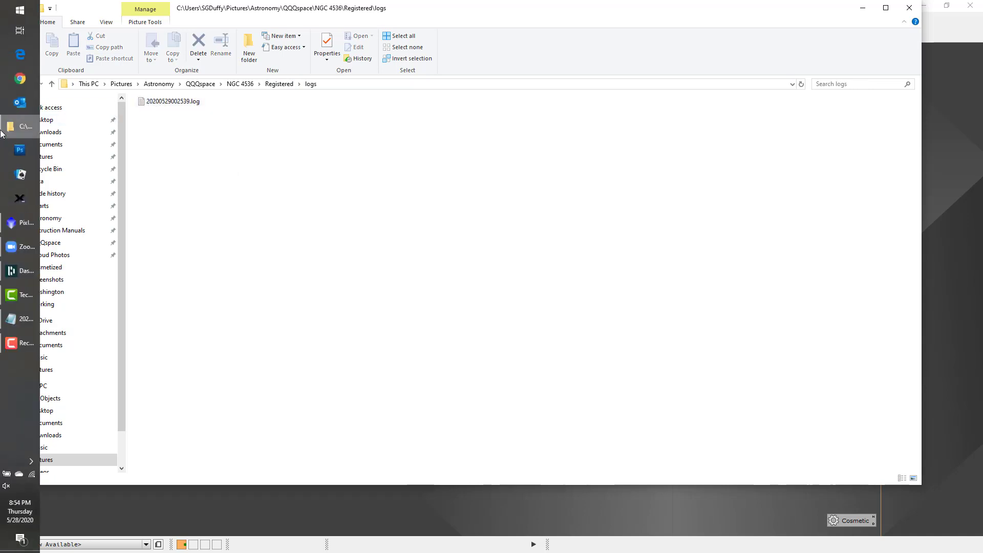
mouse_move(1, 127)
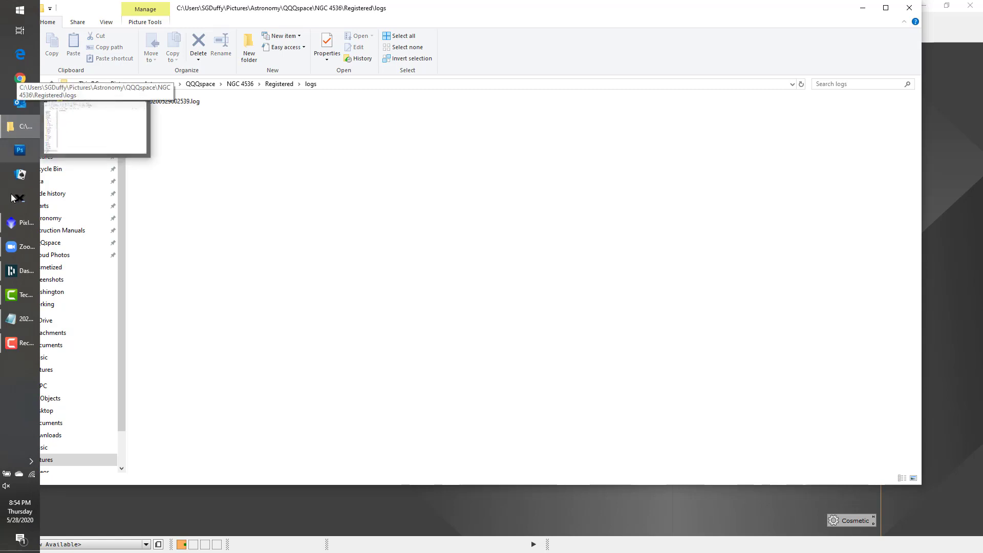
click(24, 320)
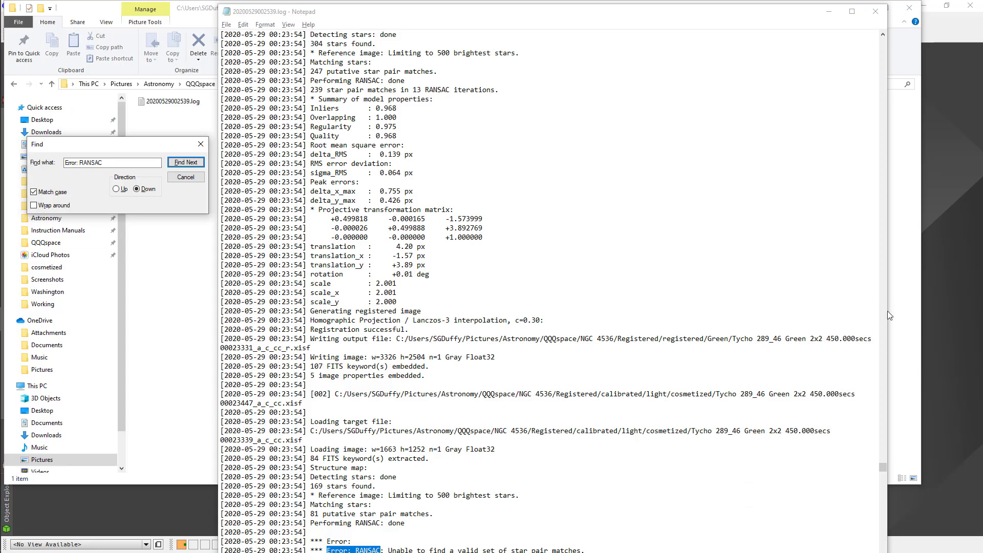
drag(881, 466, 884, 40)
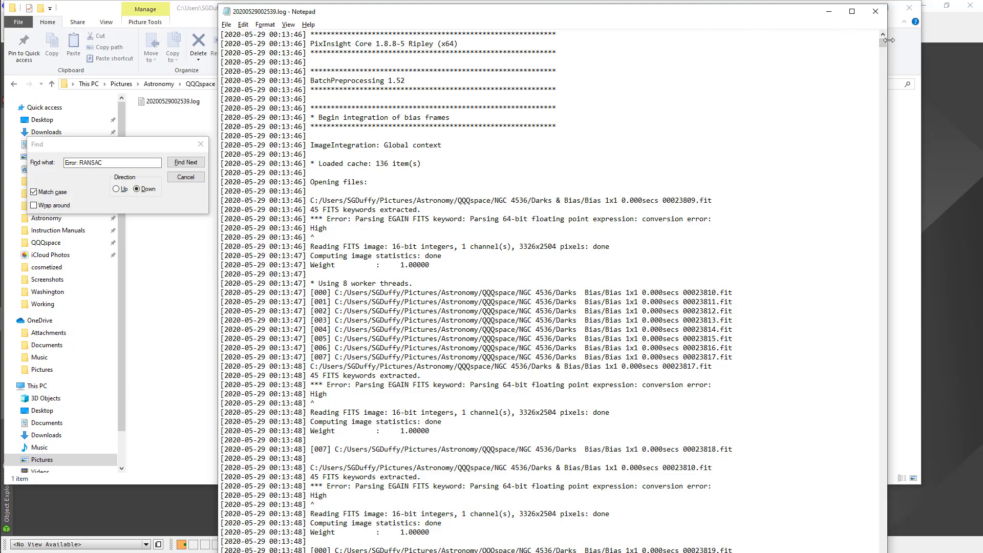
drag(883, 45, 903, 207)
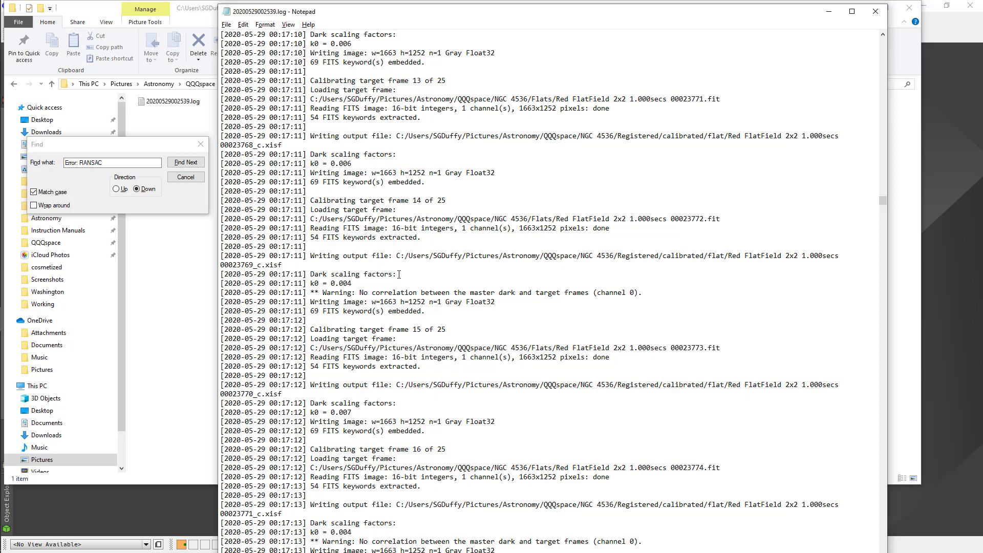
scroll(399, 274, down, 4)
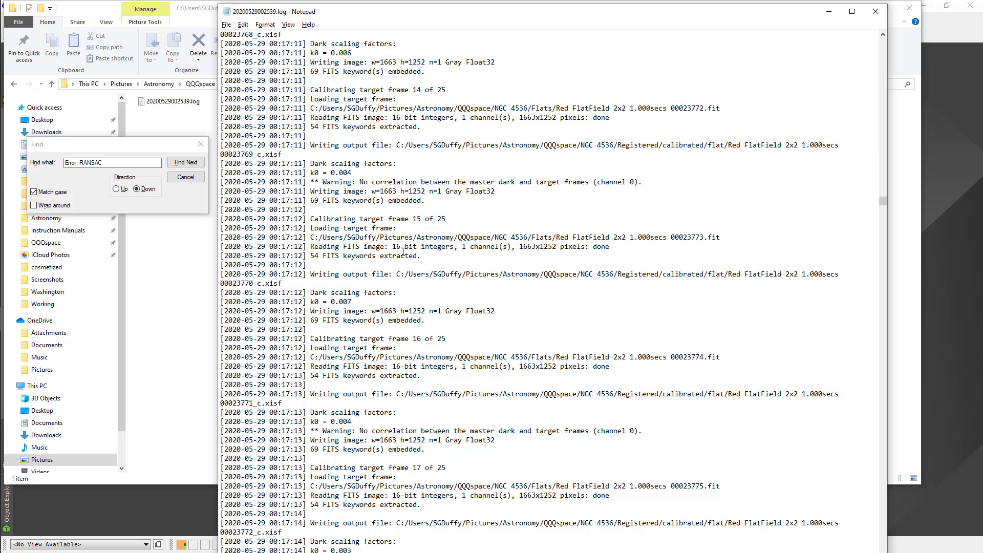
scroll(403, 254, down, 9)
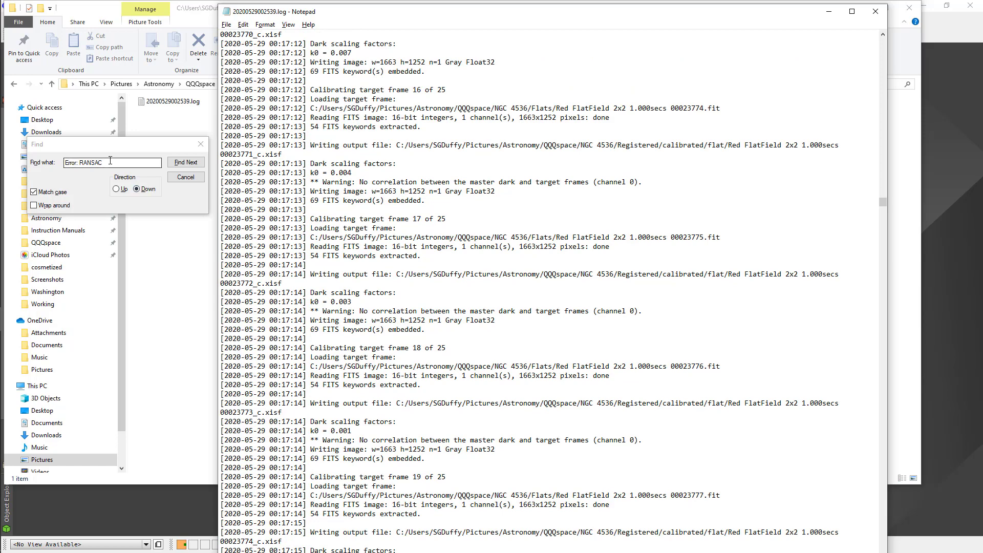
Shorten the log search text to "Error:" and step through the matching entries.
drag(104, 163, 80, 163)
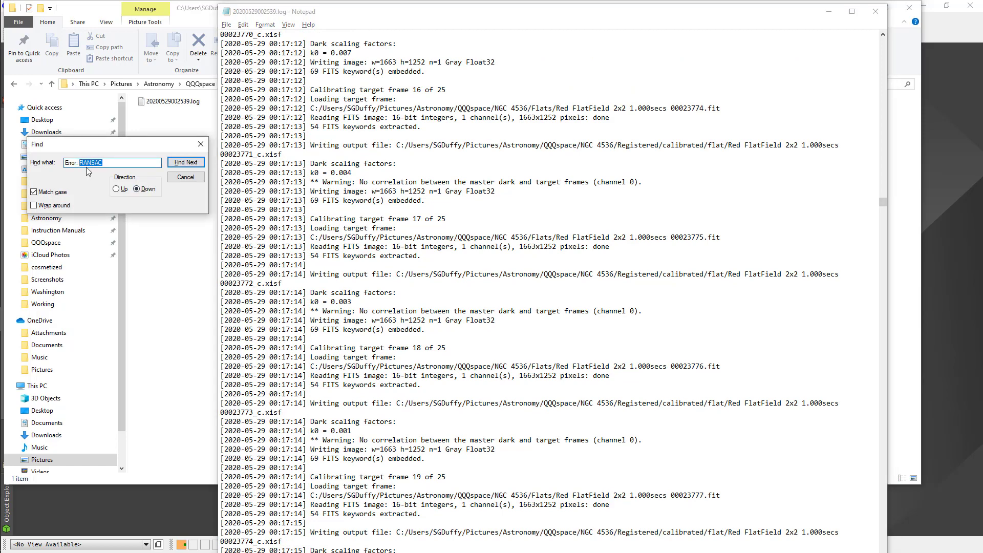
key(BackSpace)
click(316, 90)
click(192, 163)
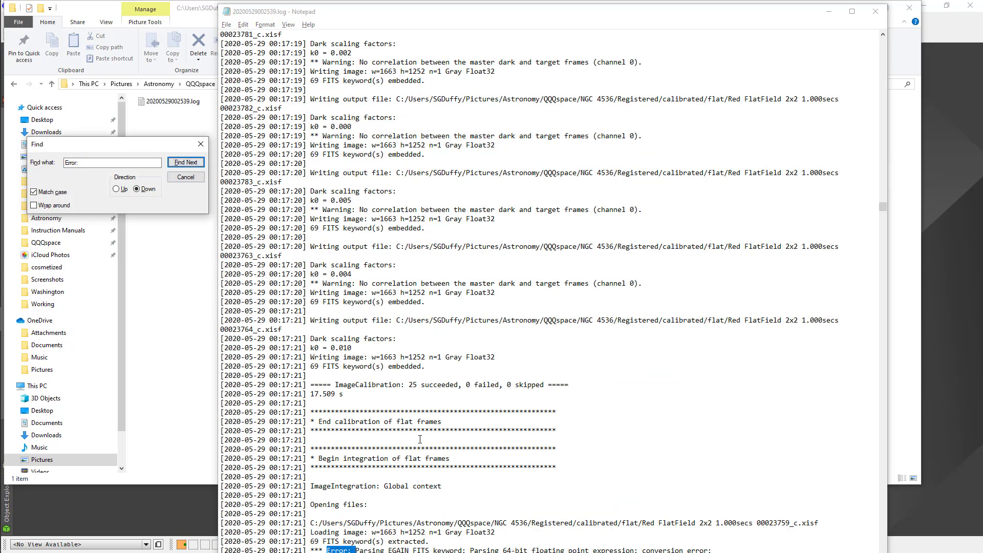
scroll(431, 490, down, 4)
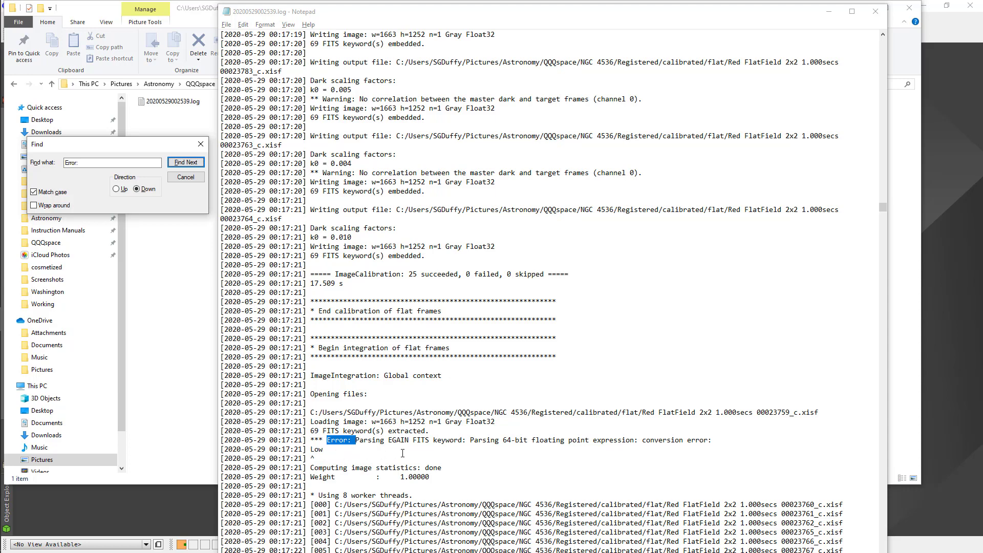
click(184, 163)
click(185, 164)
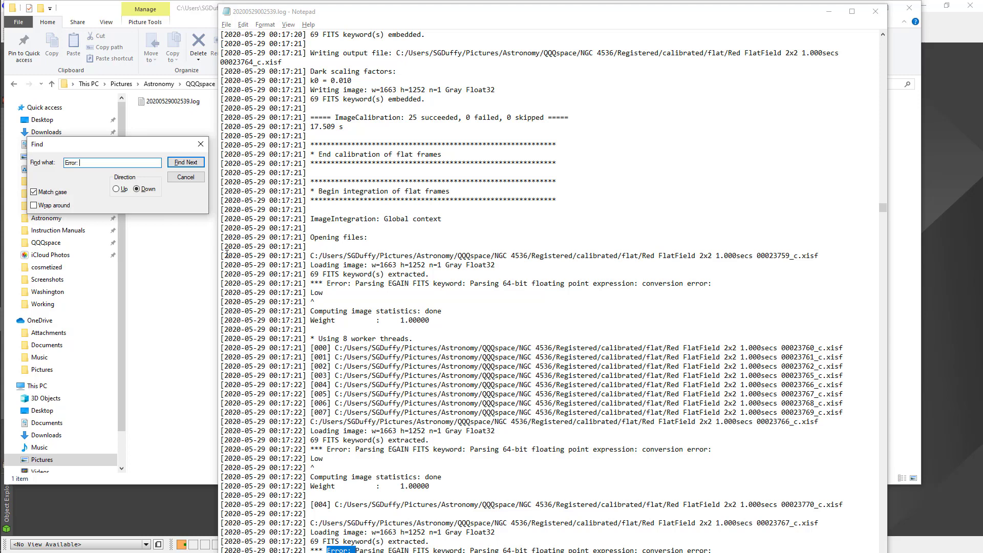
Extend the log search text to "Error: RANSAC" and return to the Registered folder in File Explorer.
text(RANSAC)
click(194, 224)
key(alt+Left)
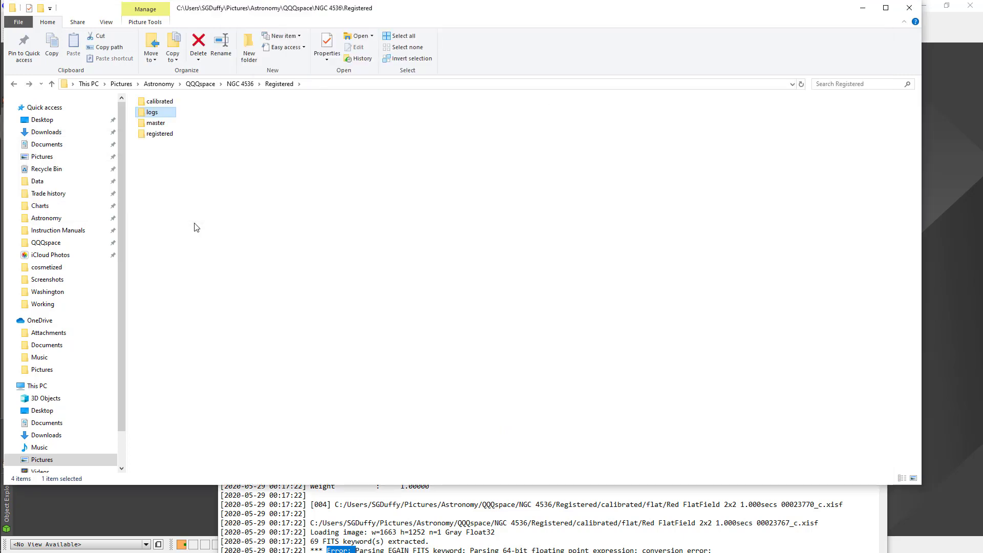
Return to the Green folder, switch back to the log and read around the first "Error: RANSAC" entry.
key(alt+Left)
mouse_move(2, 55)
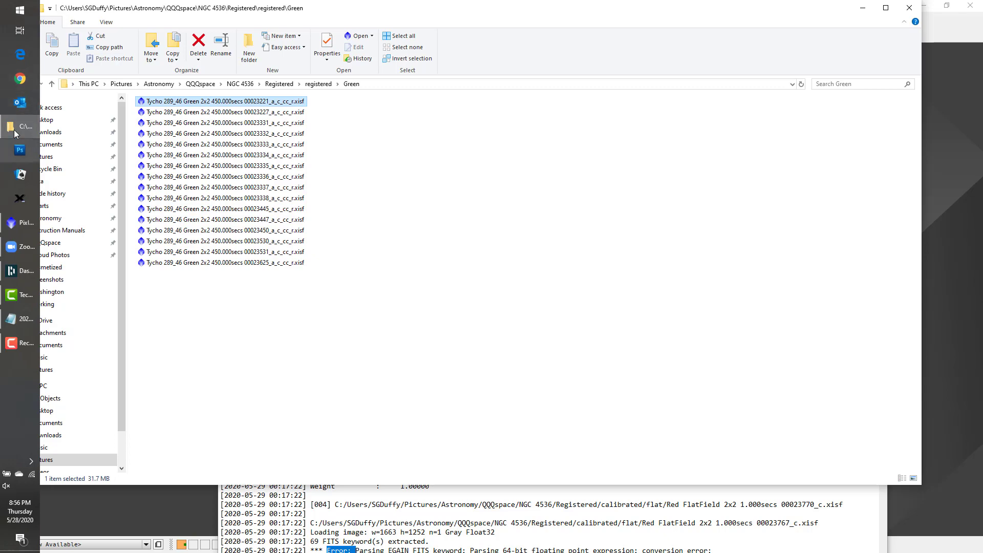
click(19, 322)
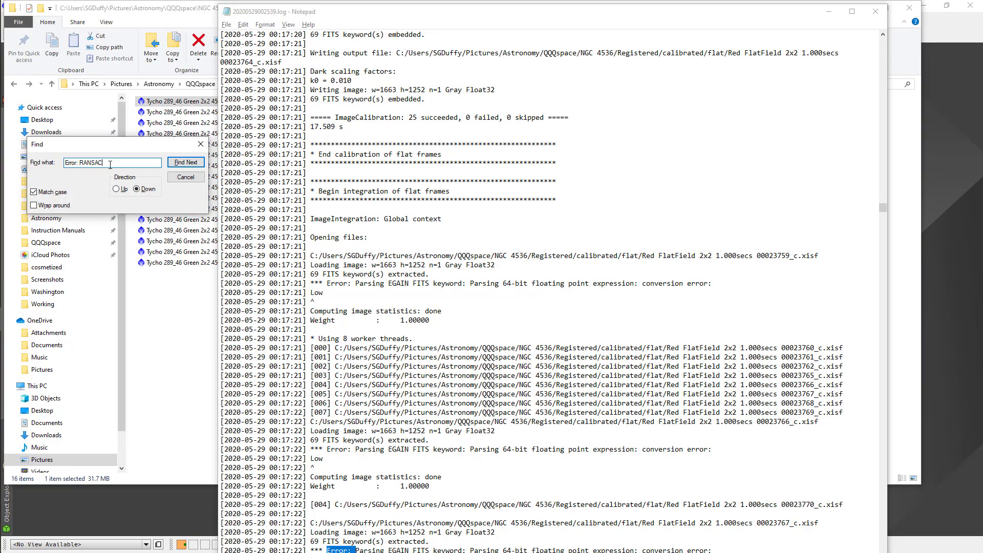
click(180, 163)
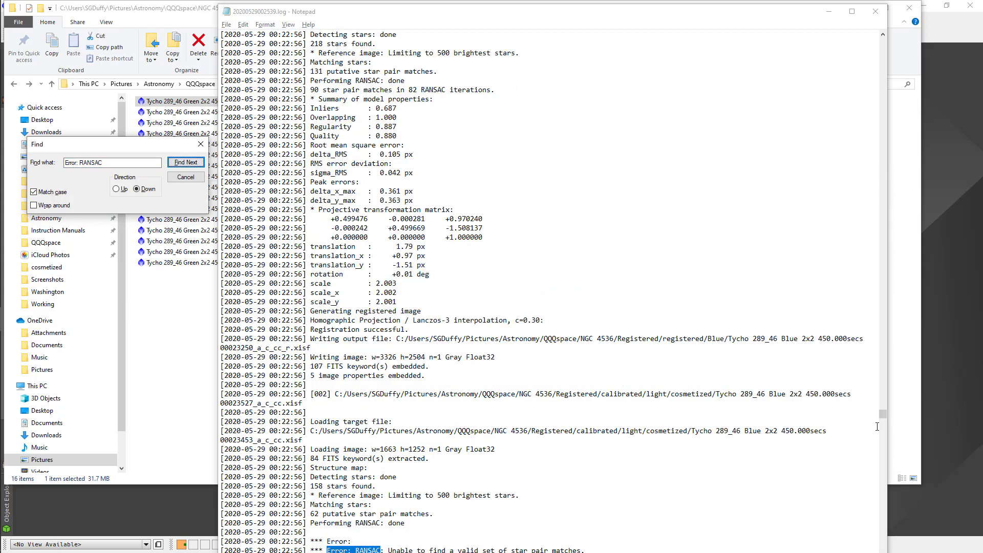
scroll(726, 443, down, 9)
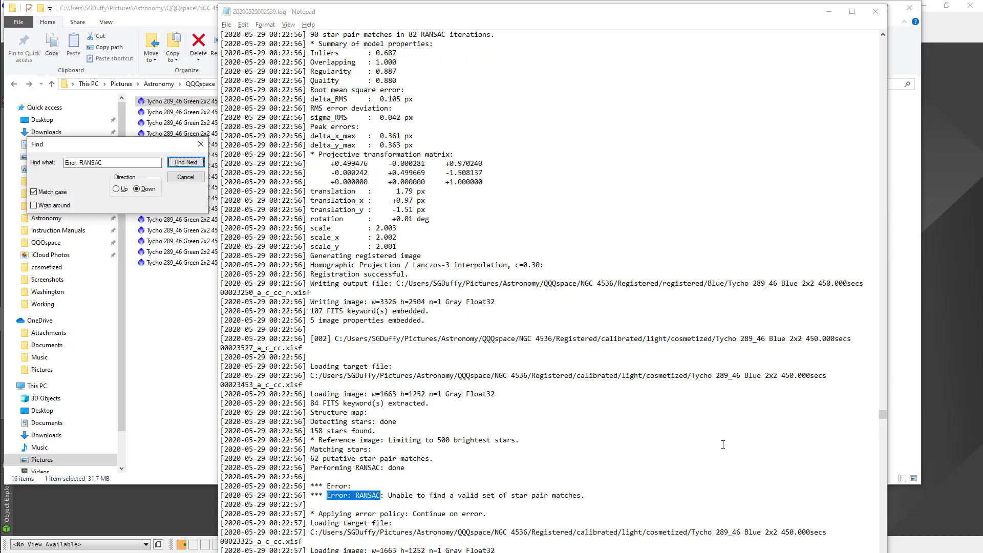
scroll(574, 343, down, 2)
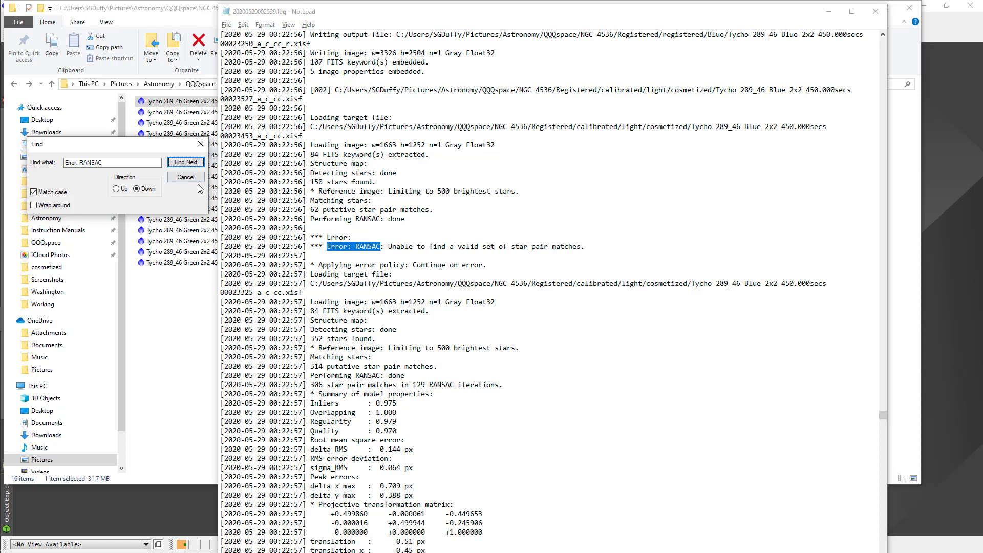
Step through the remaining "Error: RANSAC" entries to identify the unregistered frames, and close the search and the log.
click(189, 163)
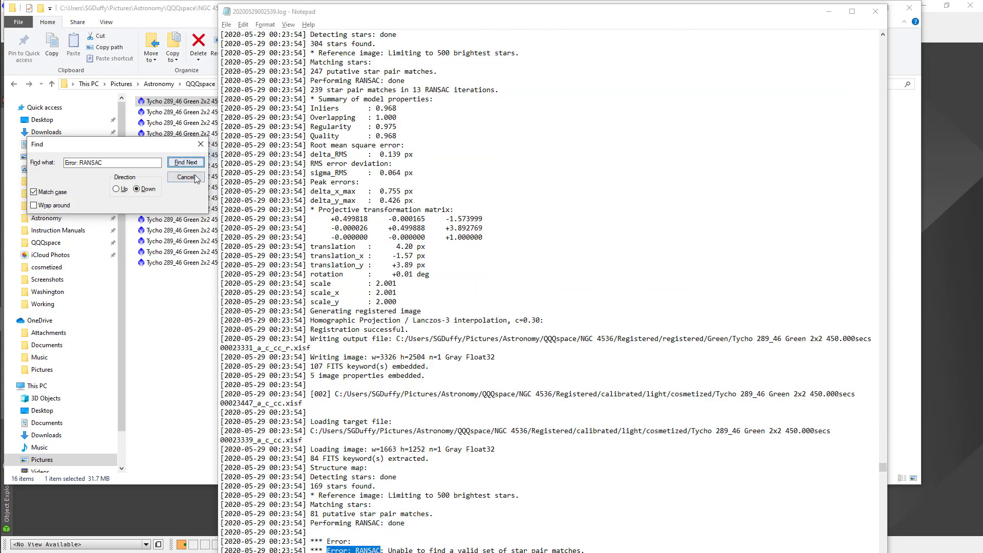
scroll(436, 297, down, 4)
scroll(436, 296, down, 5)
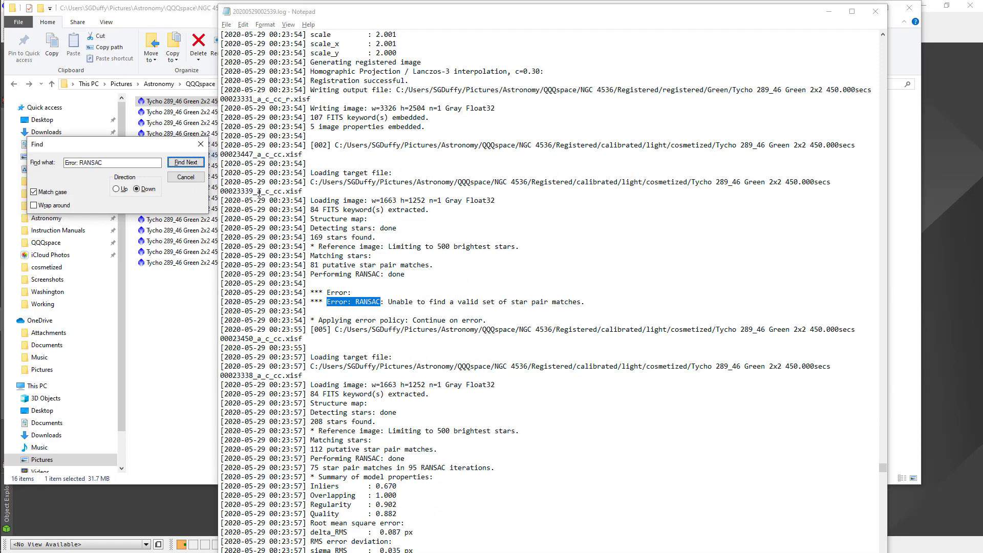
click(181, 164)
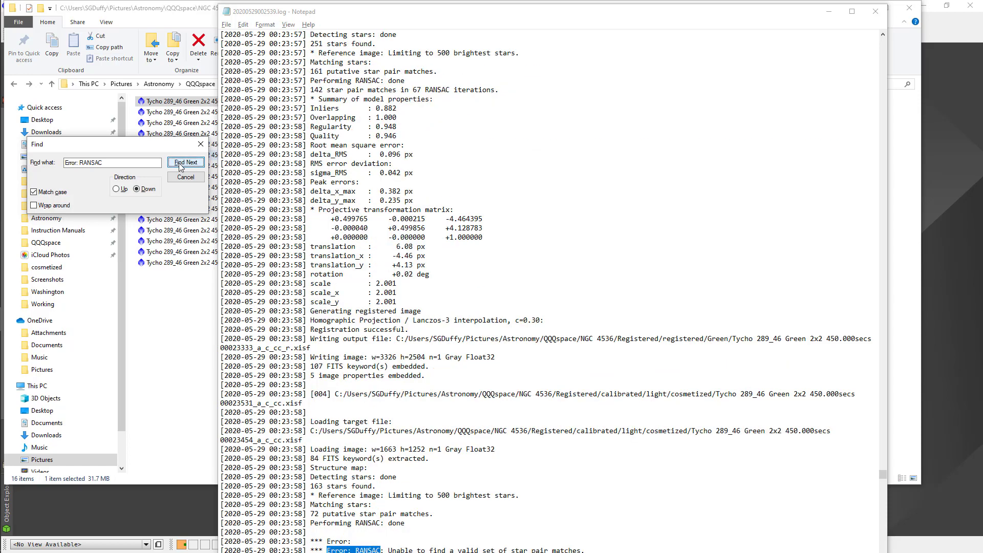
click(180, 164)
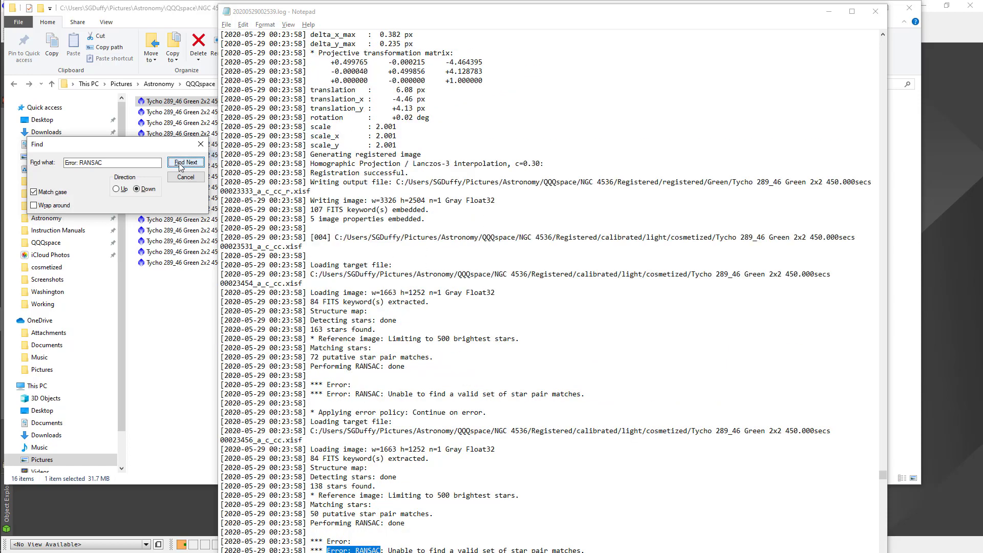
click(180, 163)
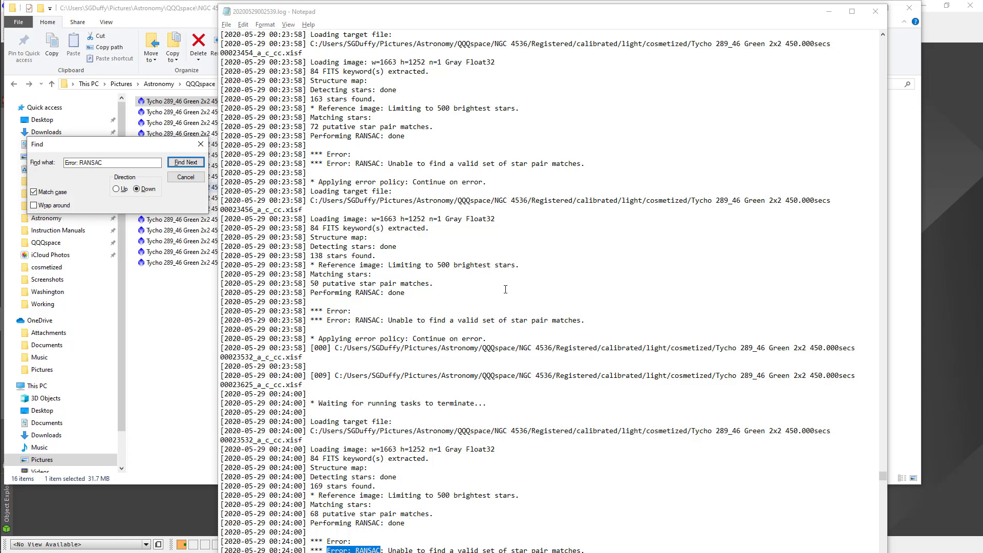
click(187, 178)
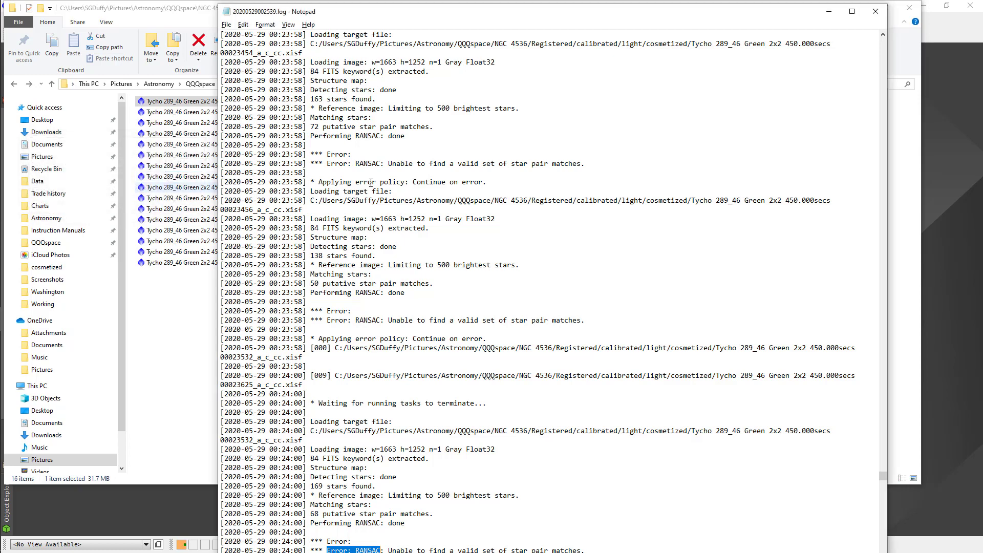
click(874, 11)
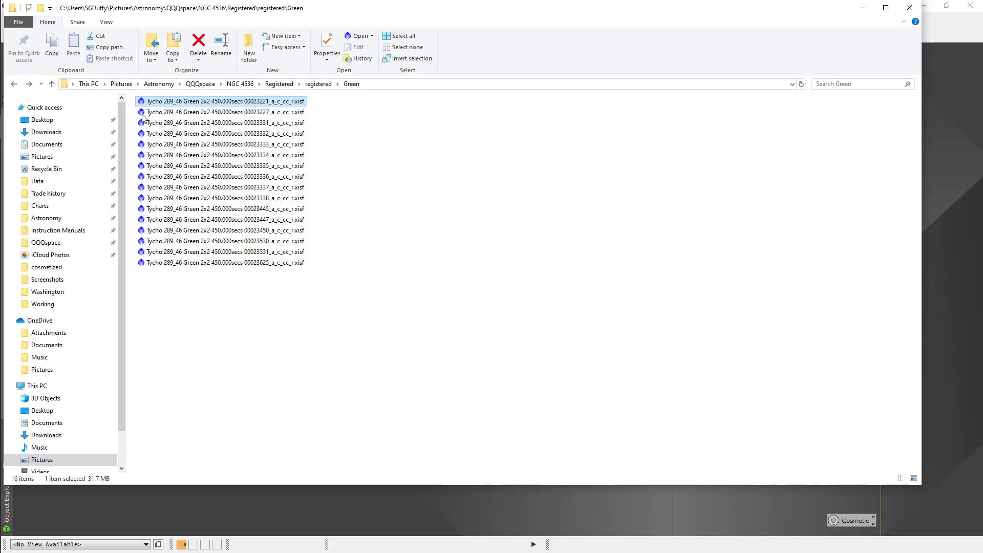
Switch to PixInsight and check the registration model choices in StarAlignment.
click(941, 145)
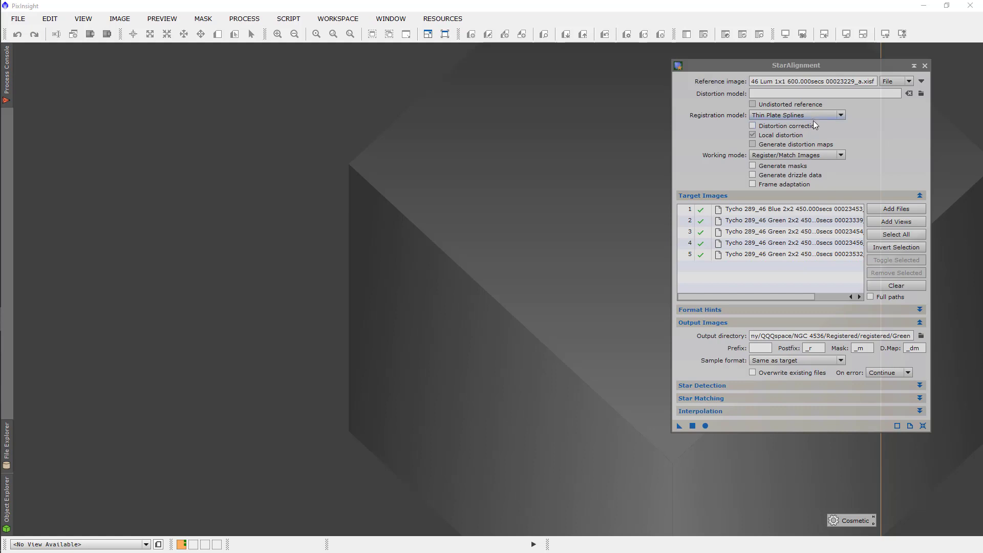
click(839, 117)
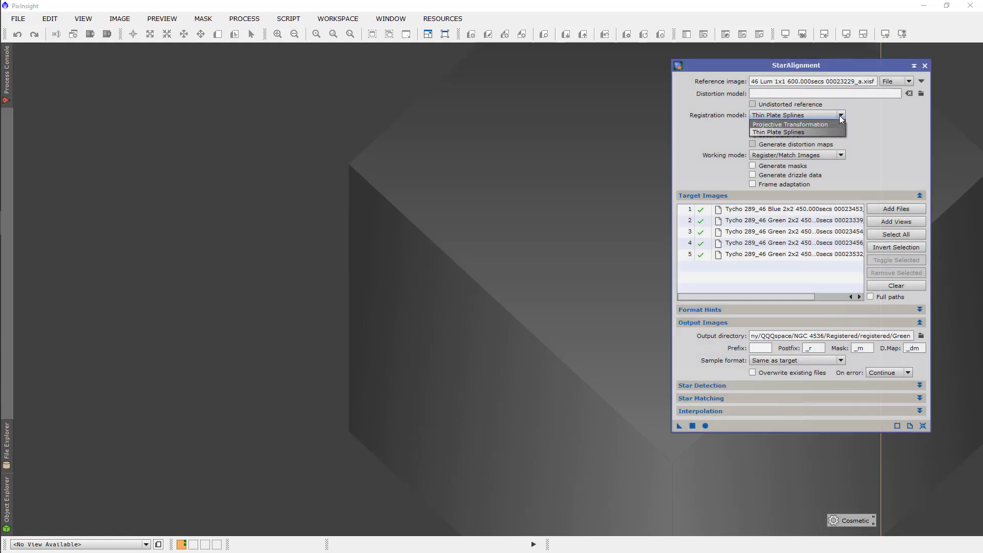
click(840, 118)
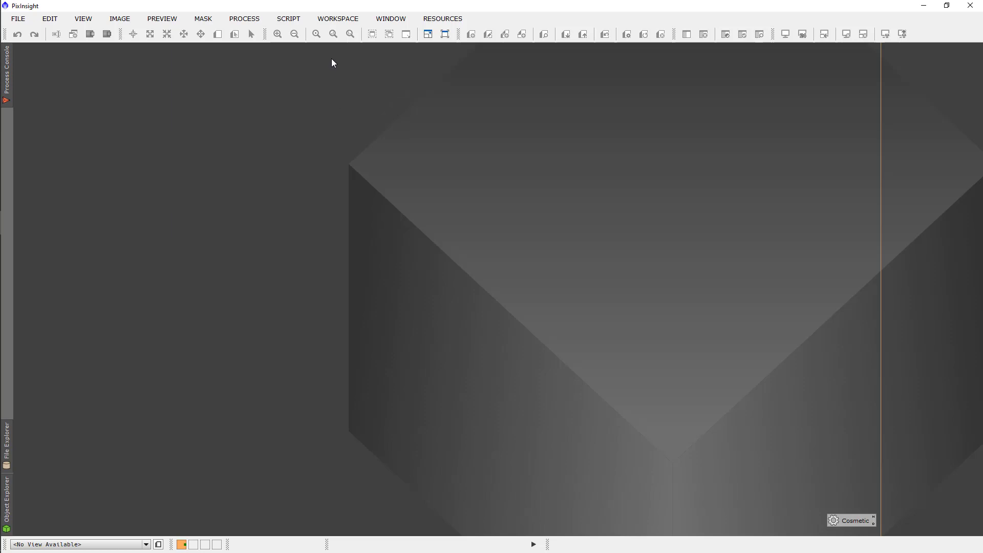
Open LocalNormalization and set Tycho 289_46 Blue 2x2 450.000secs 00023220_a_c_cc_r.xisf as the reference image.
click(244, 19)
mouse_move(266, 35)
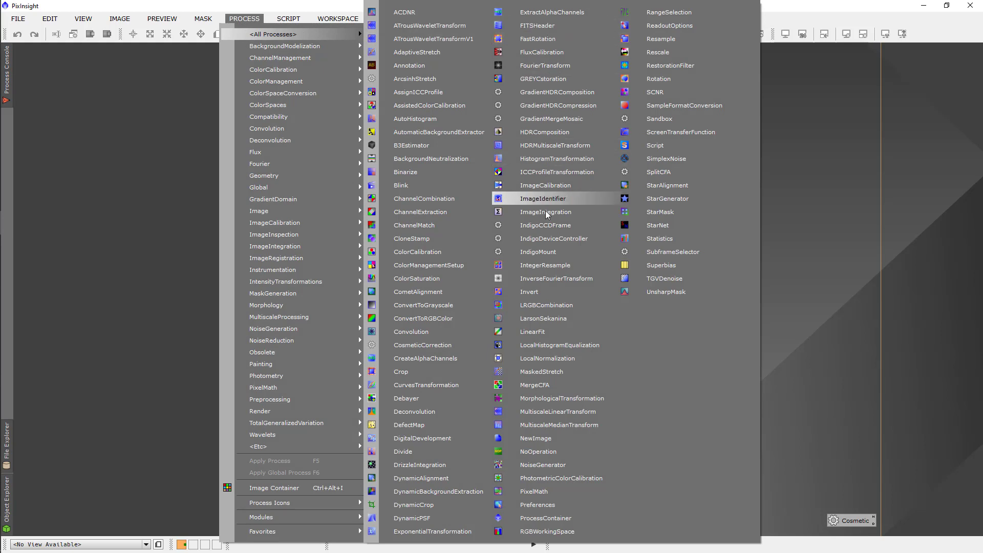
click(545, 359)
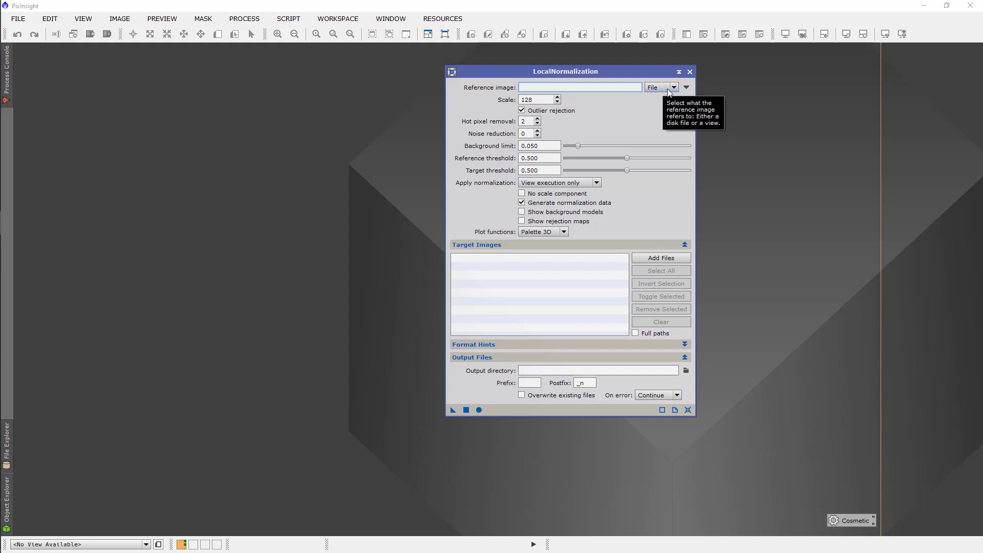
click(687, 88)
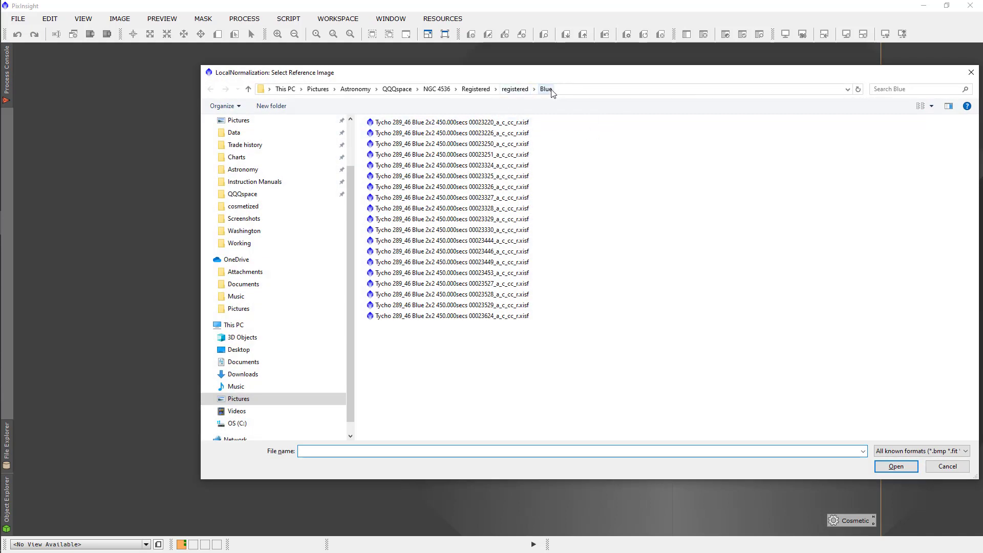
click(460, 124)
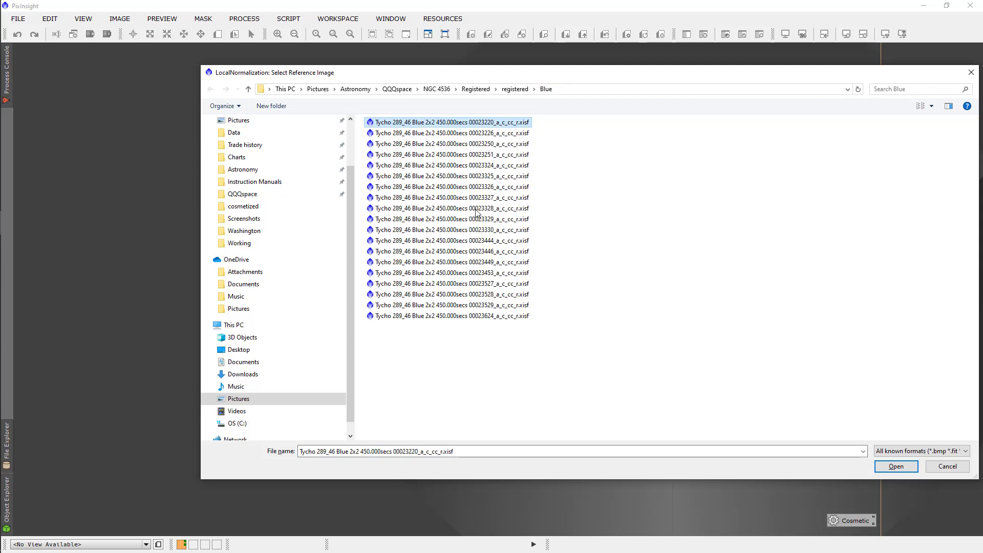
click(895, 467)
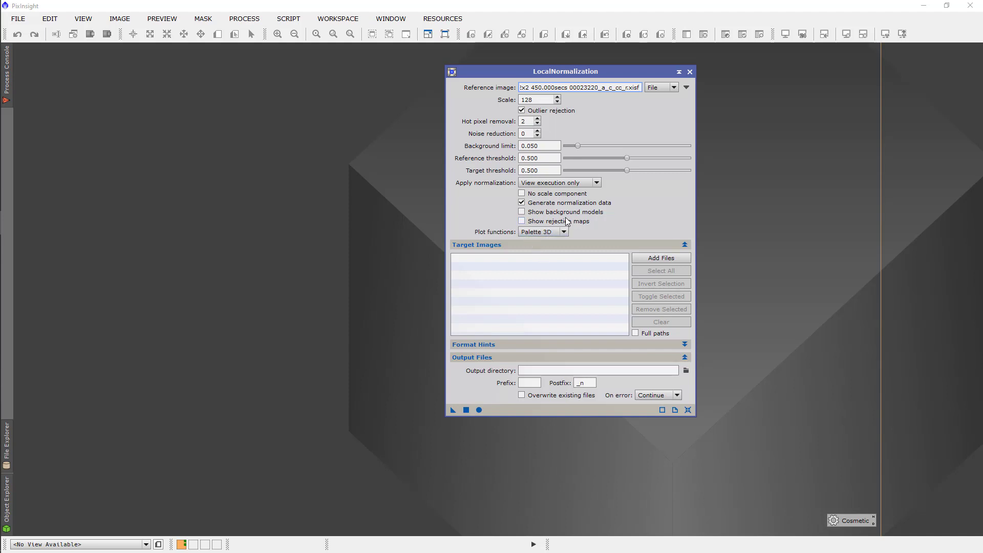
Add all registered Blue frames, from 00023220 through 00023624, as LocalNormalization target images.
click(658, 259)
click(472, 123)
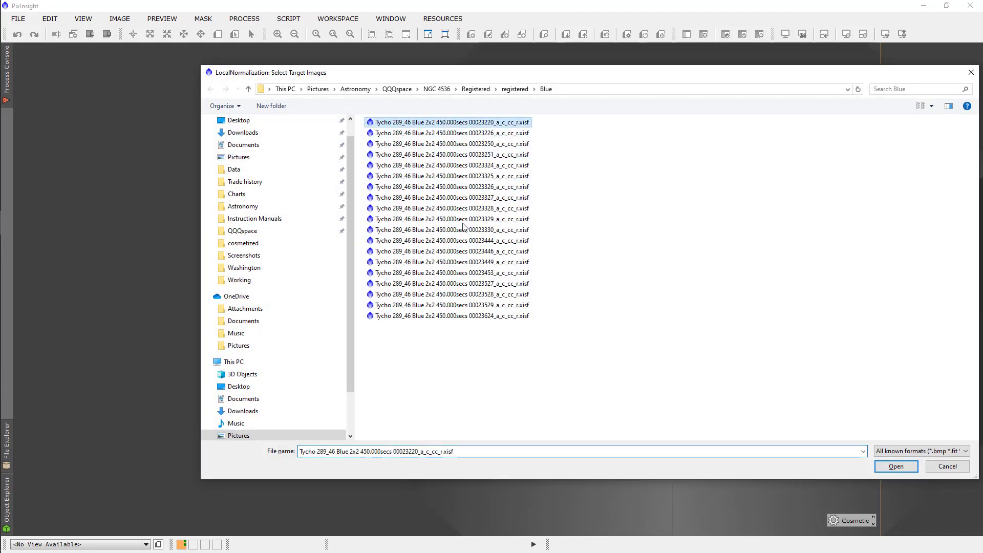
shift+click(459, 317)
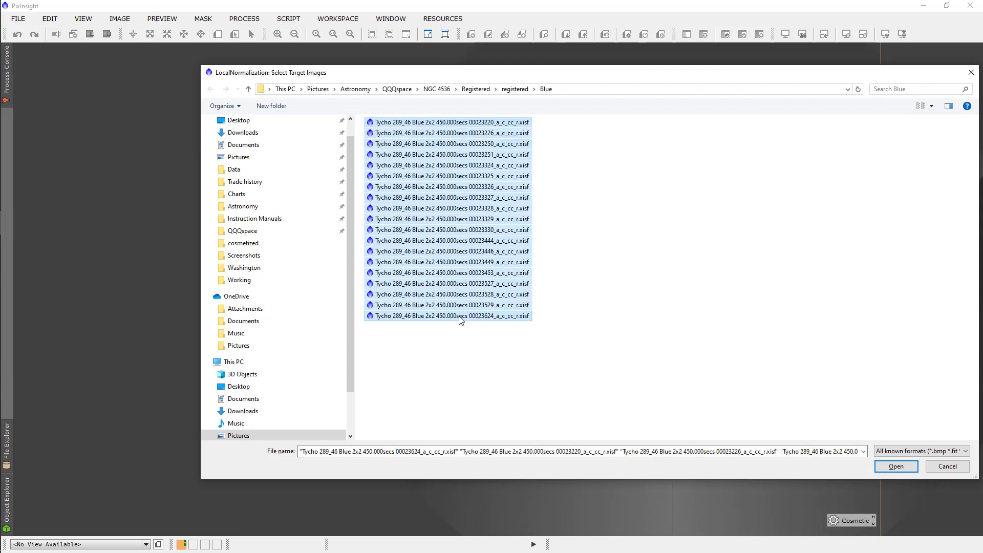
click(895, 467)
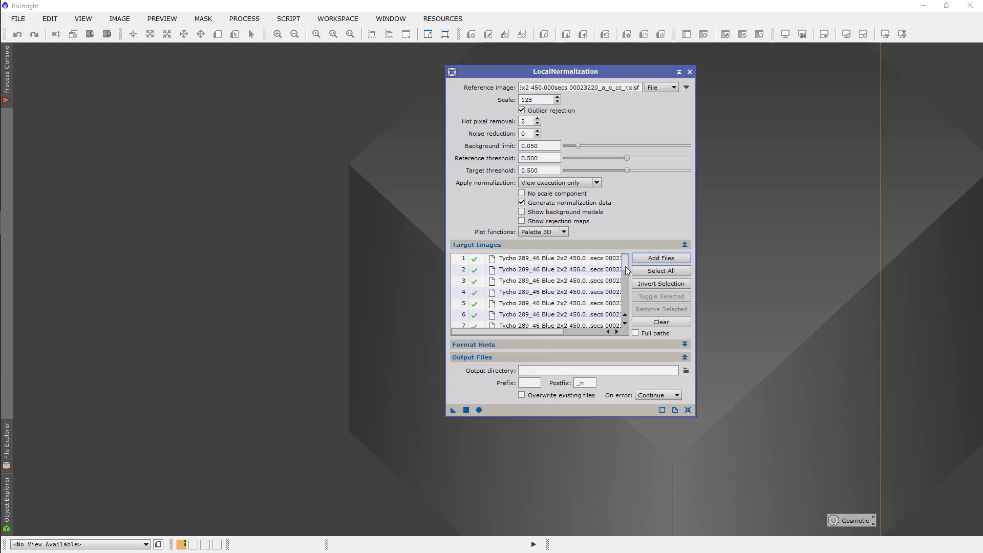
Set the LocalNormalization output directory to the registered/Blue folder and run the process globally.
click(685, 370)
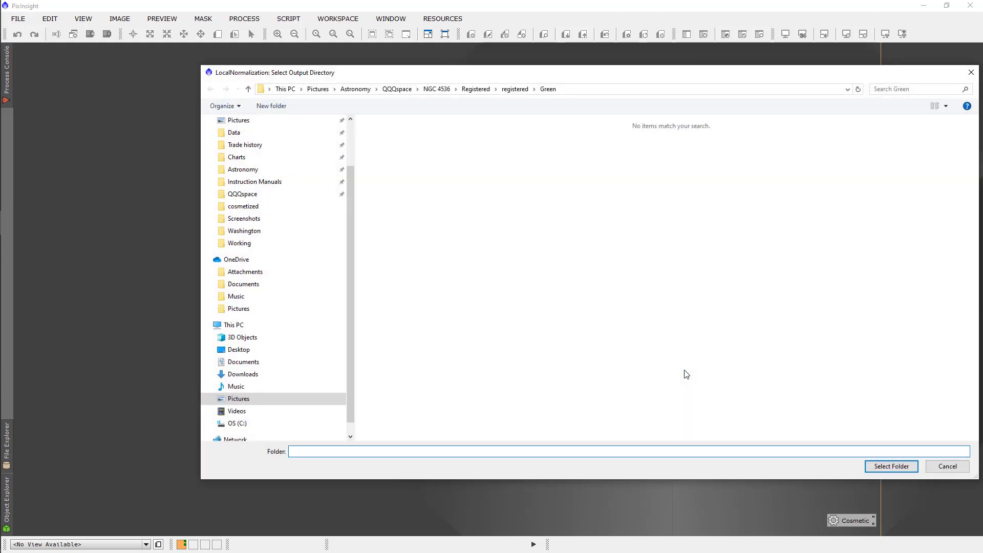
click(516, 90)
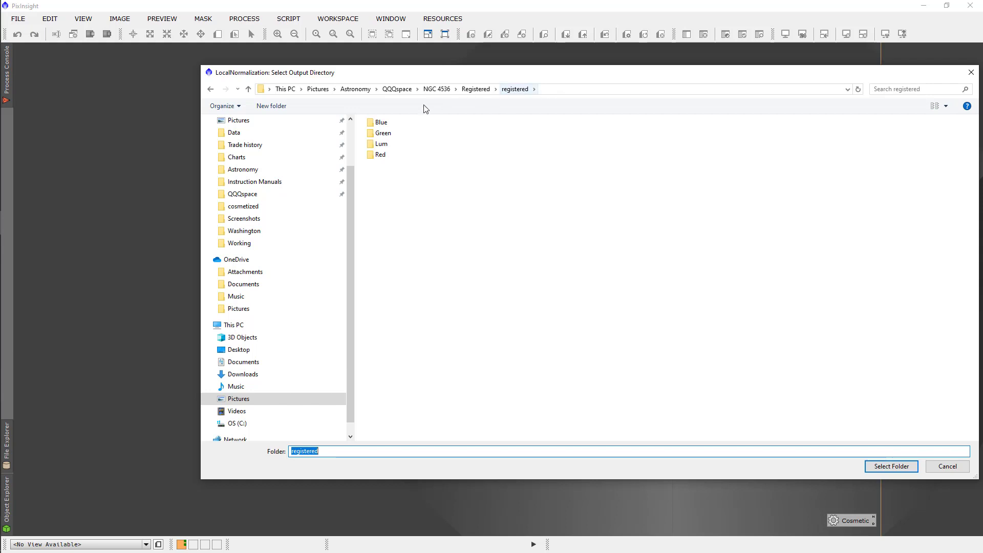
click(382, 124)
double_click(383, 126)
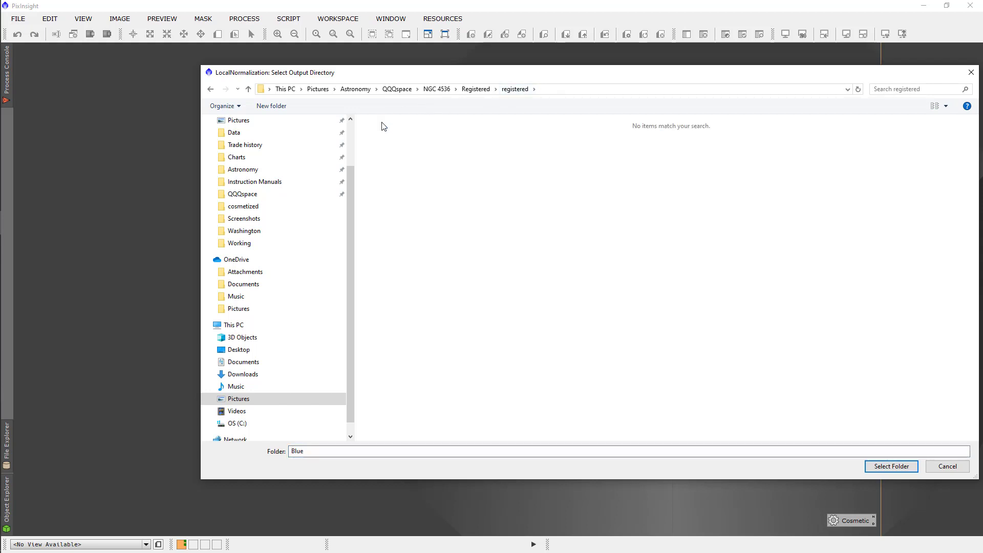
click(890, 466)
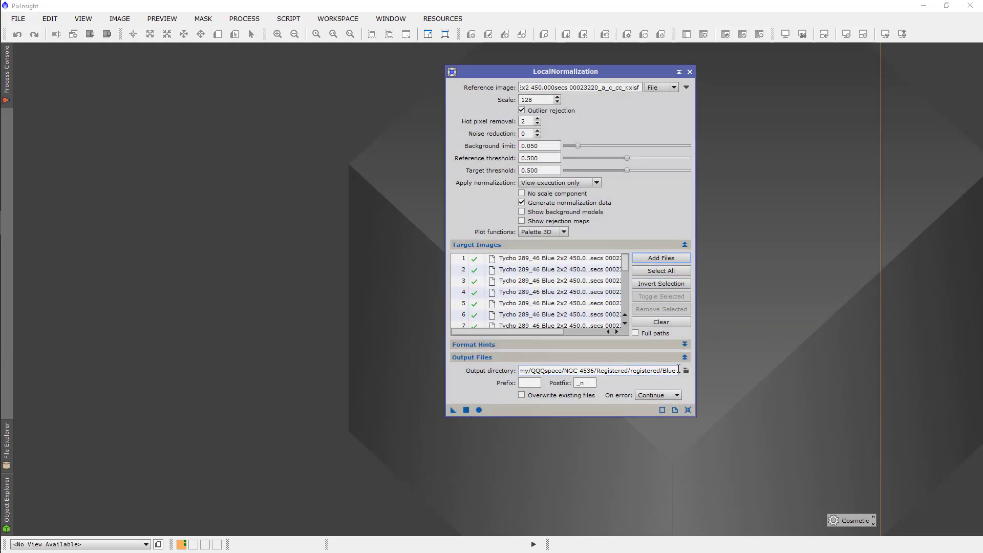
mouse_move(664, 369)
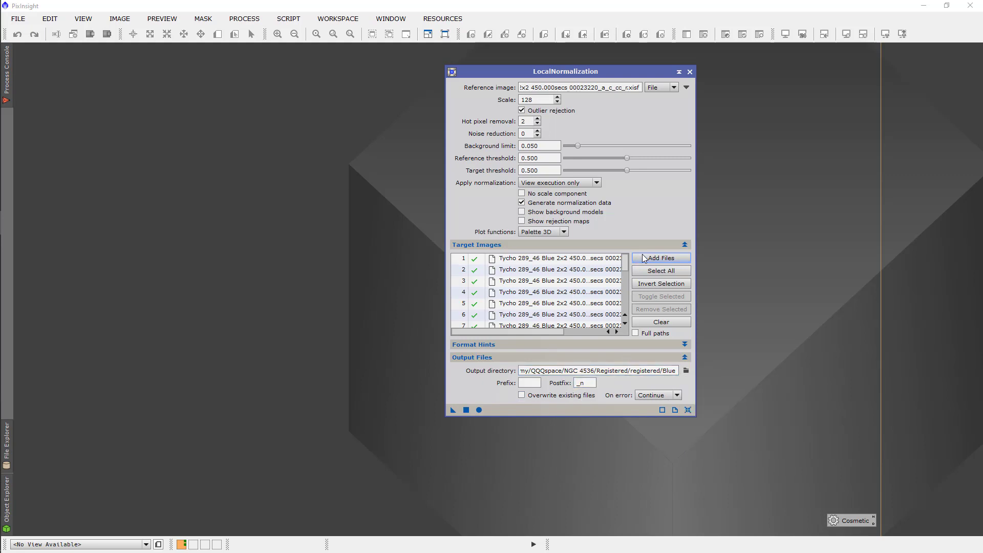
click(479, 410)
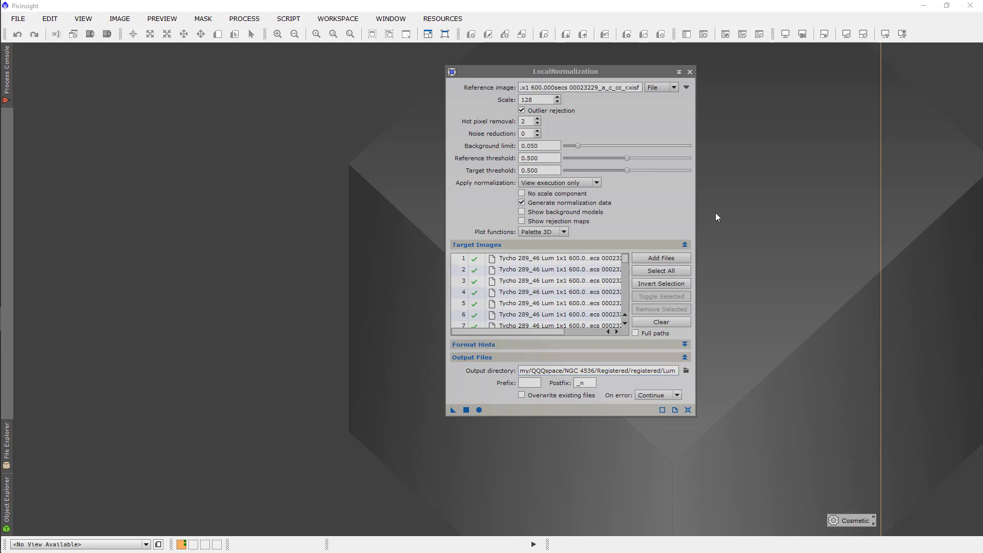
Close LocalNormalization and open the ImageIntegration process.
click(690, 71)
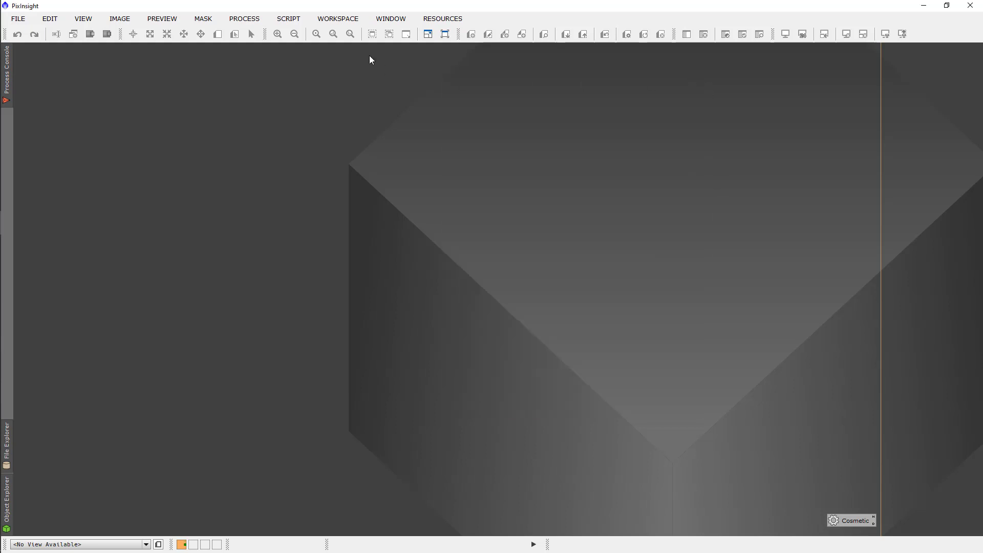
click(256, 19)
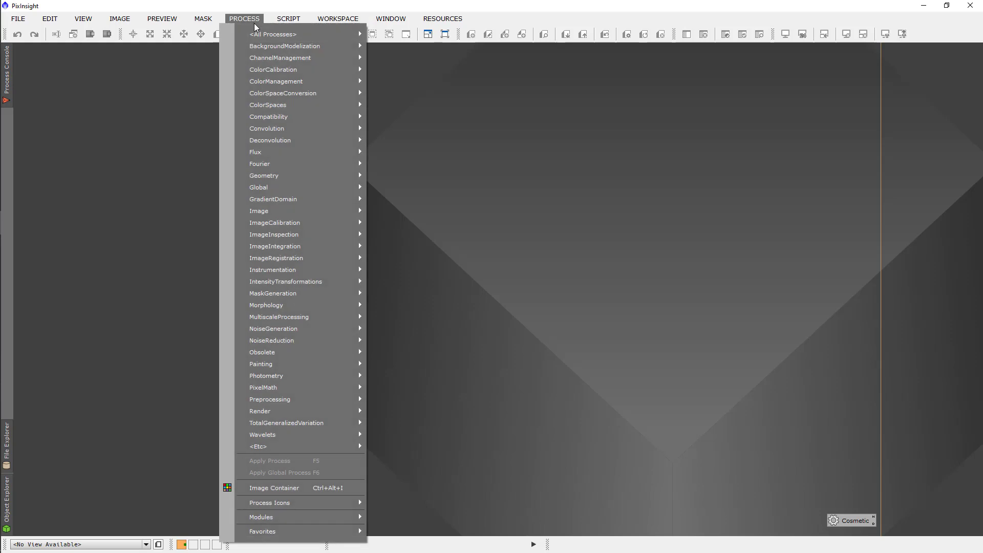
mouse_move(312, 35)
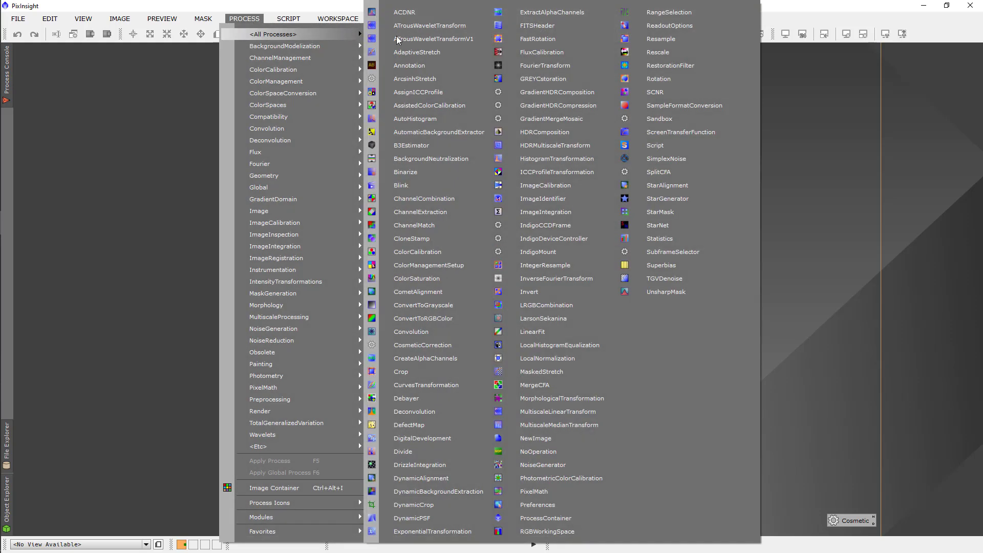
click(548, 212)
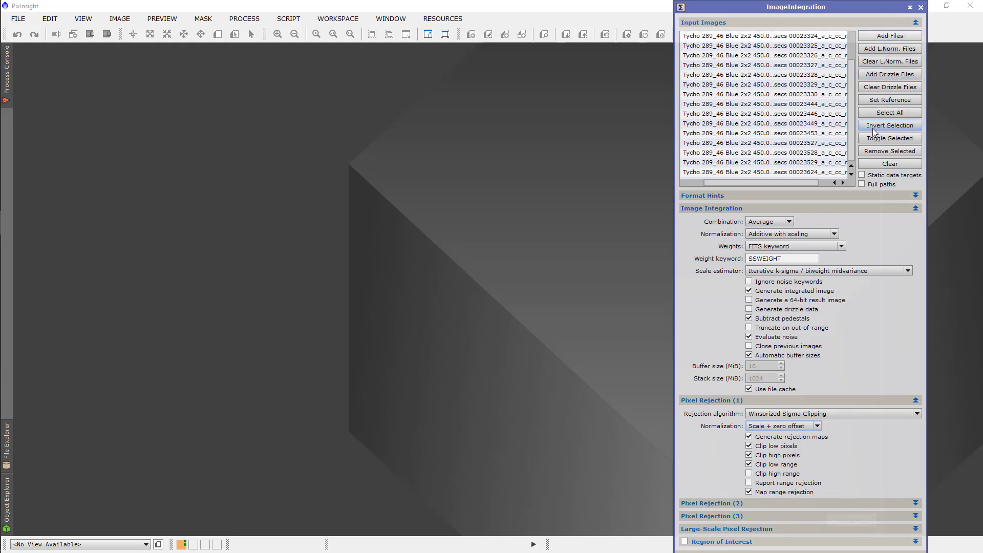
Add all Blue local normalization .xnml files, from 00023220 through 00023624, to the ImageIntegration input images.
click(870, 48)
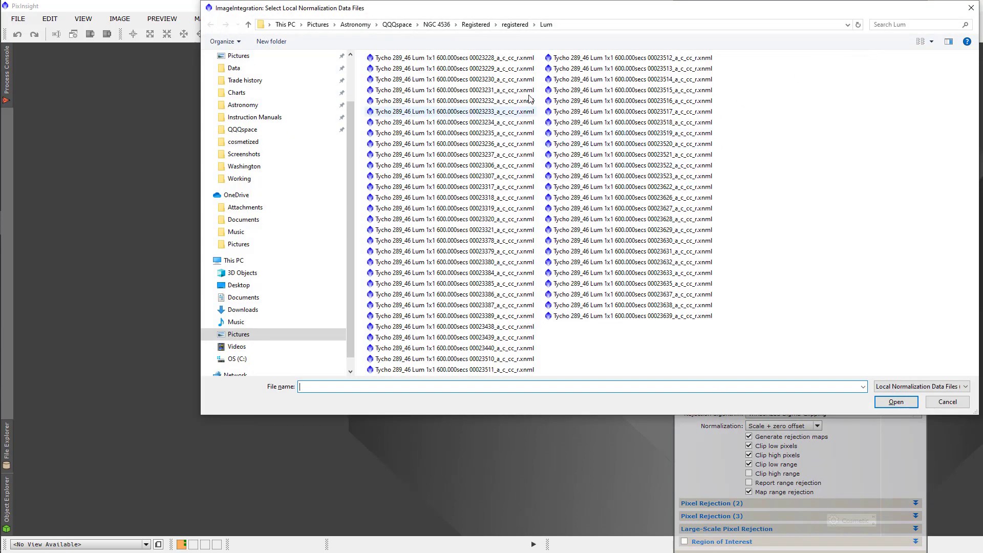
click(513, 25)
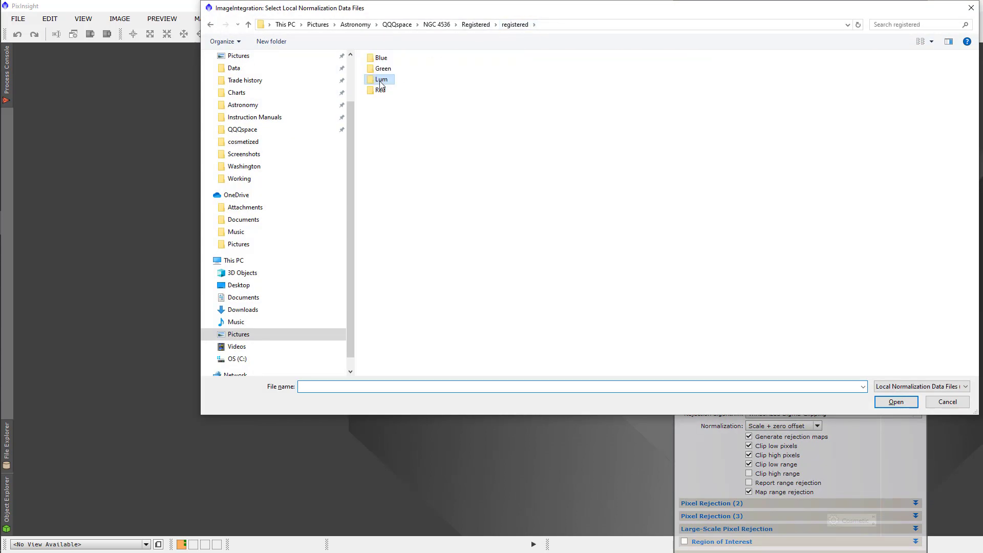
double_click(381, 59)
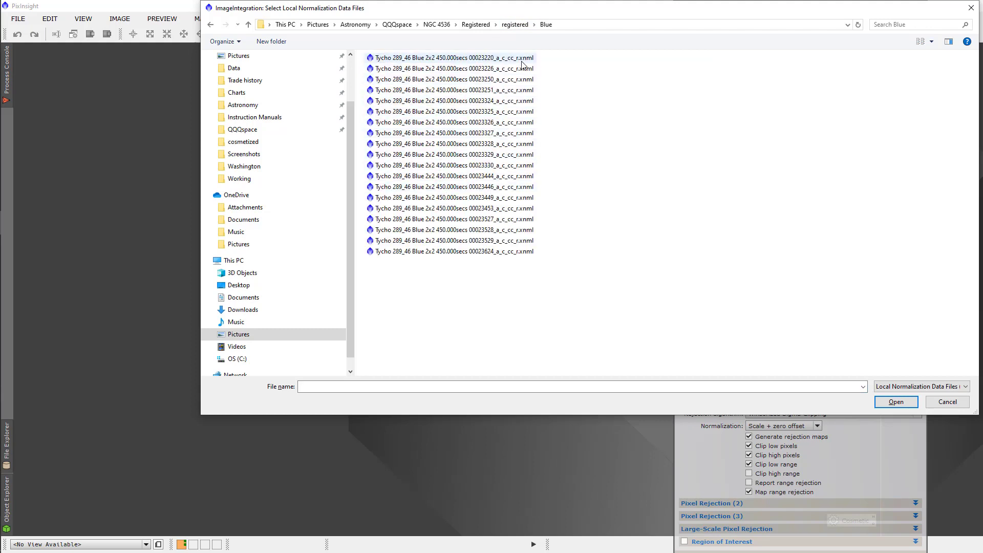
click(455, 58)
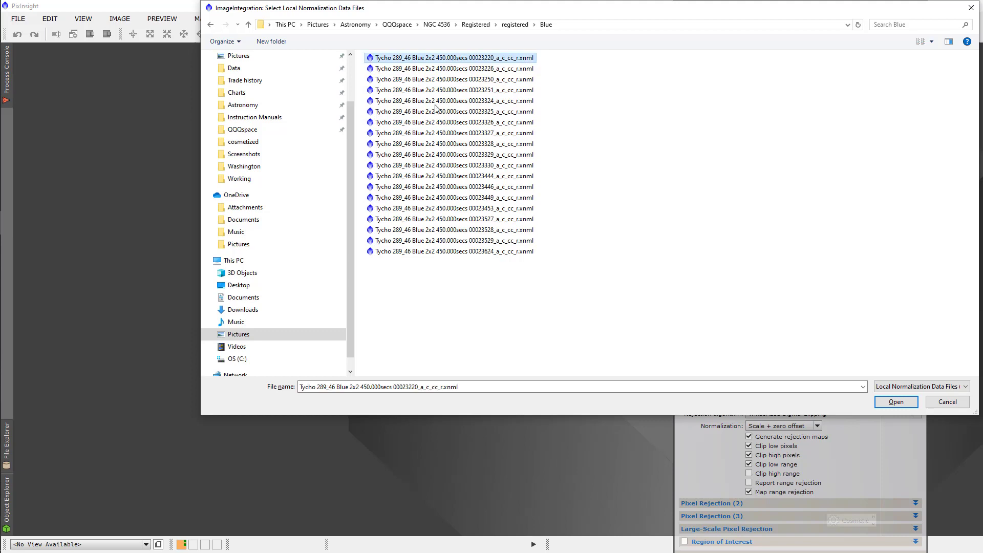
shift+click(443, 252)
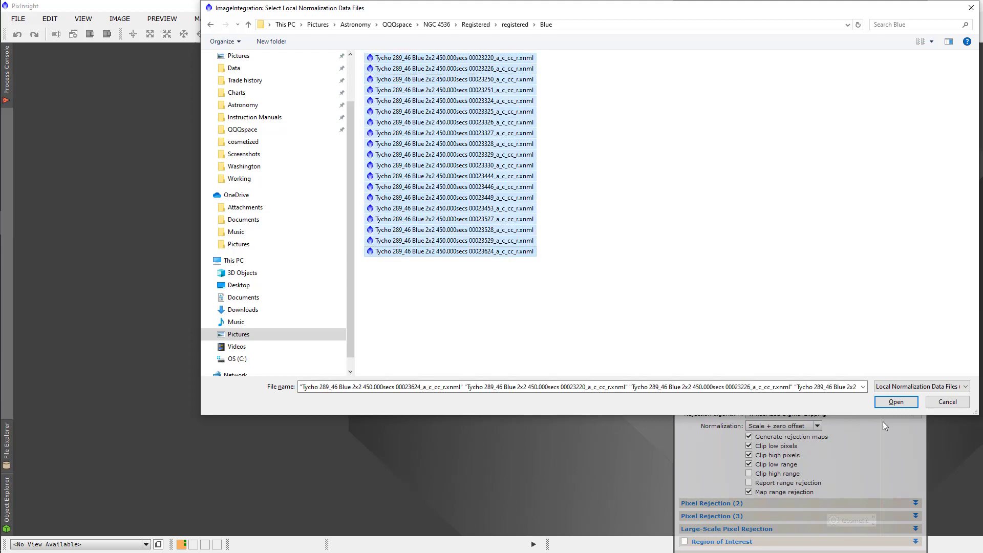
click(883, 401)
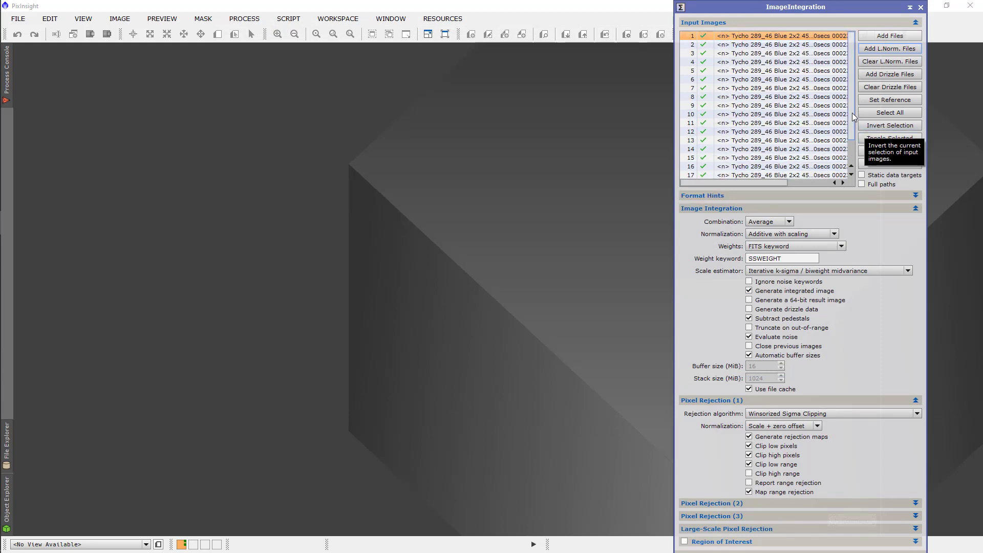
Review the Blue input list and set frame 00023220 as the ImageIntegration reference image.
scroll(852, 122, down, 1)
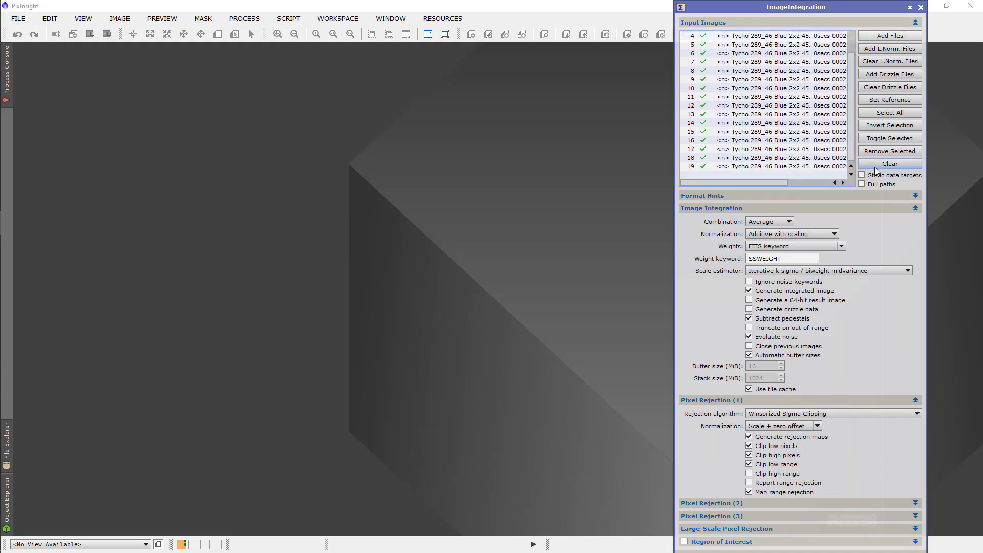
click(807, 140)
drag(768, 183, 796, 185)
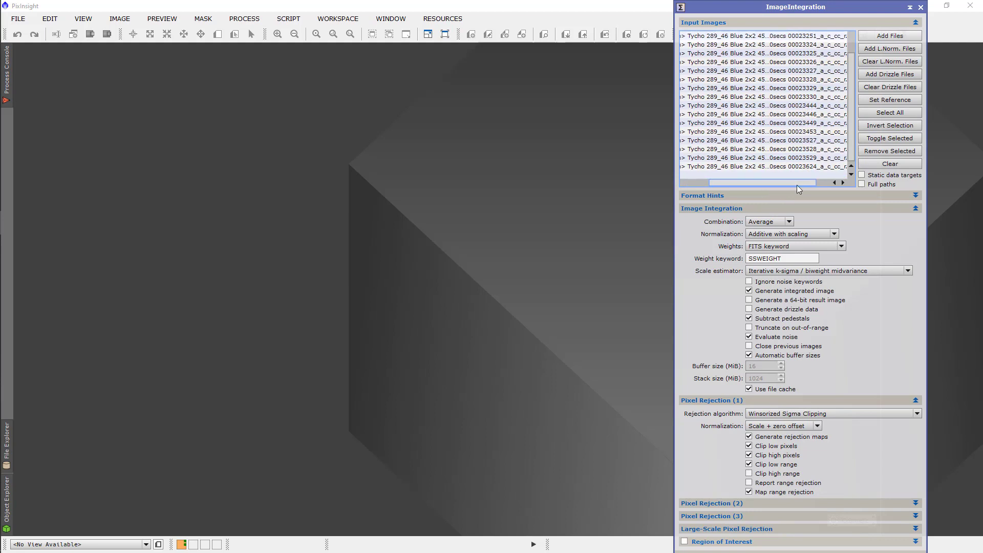
click(890, 112)
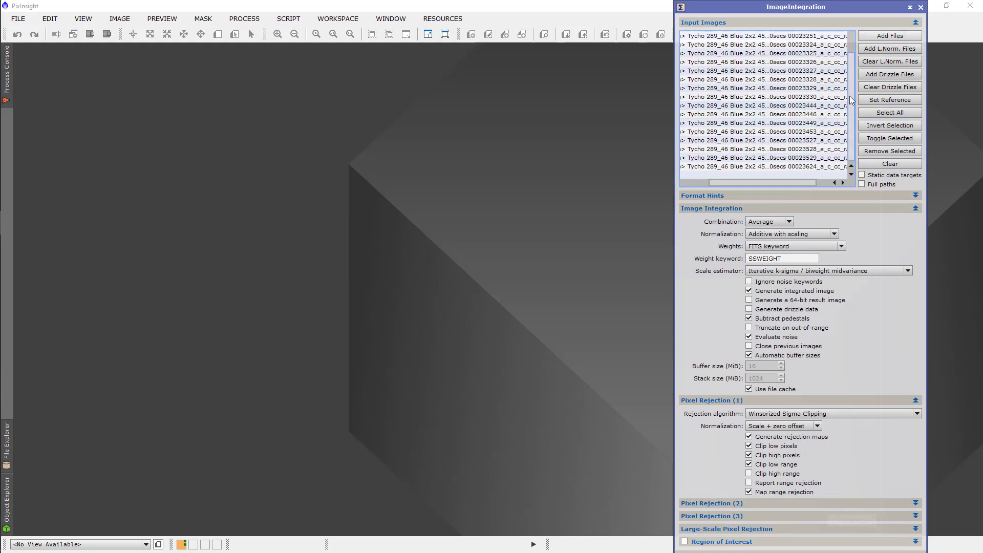
scroll(851, 102, up, 1)
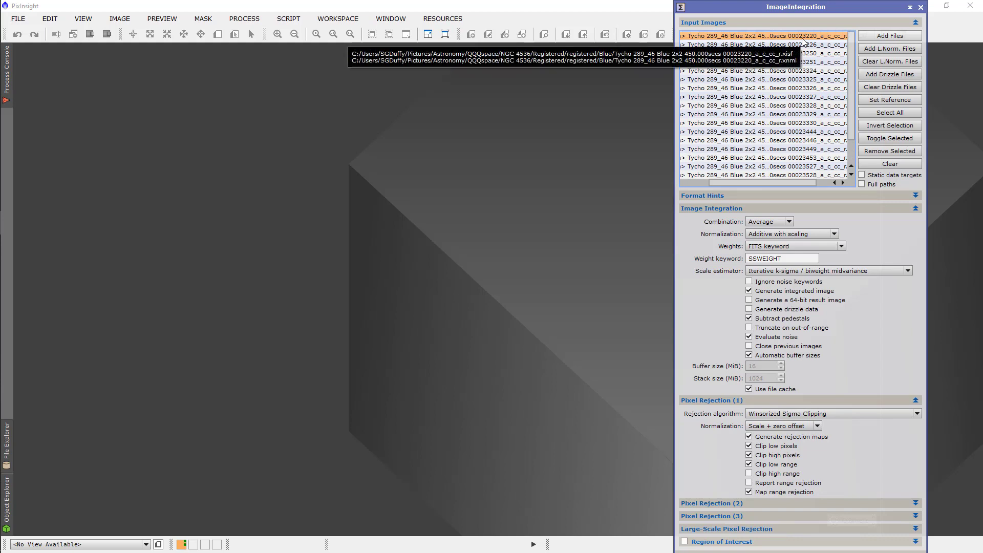
click(887, 100)
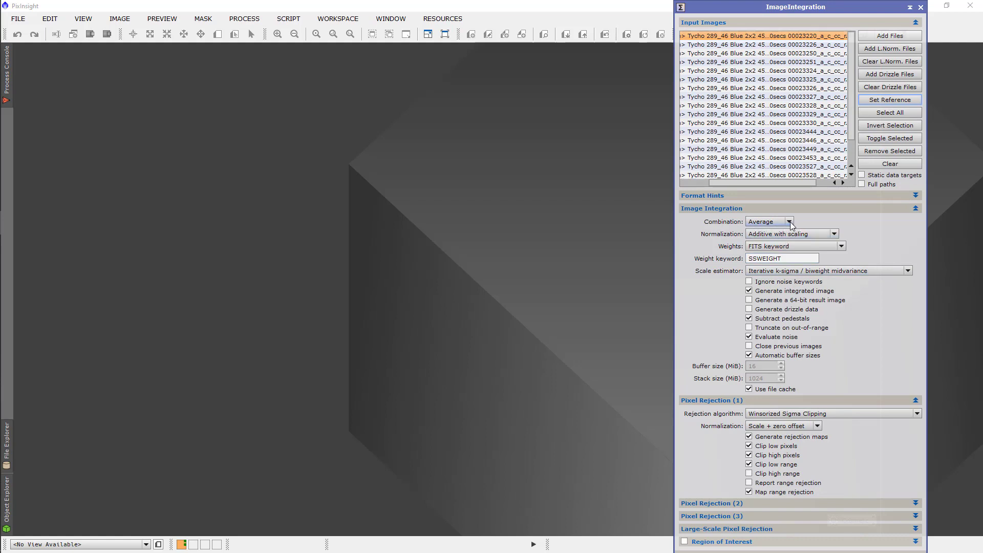
Set the normalization to Local normalization for both Image Integration and Pixel Rejection (1).
click(790, 222)
click(792, 233)
click(834, 235)
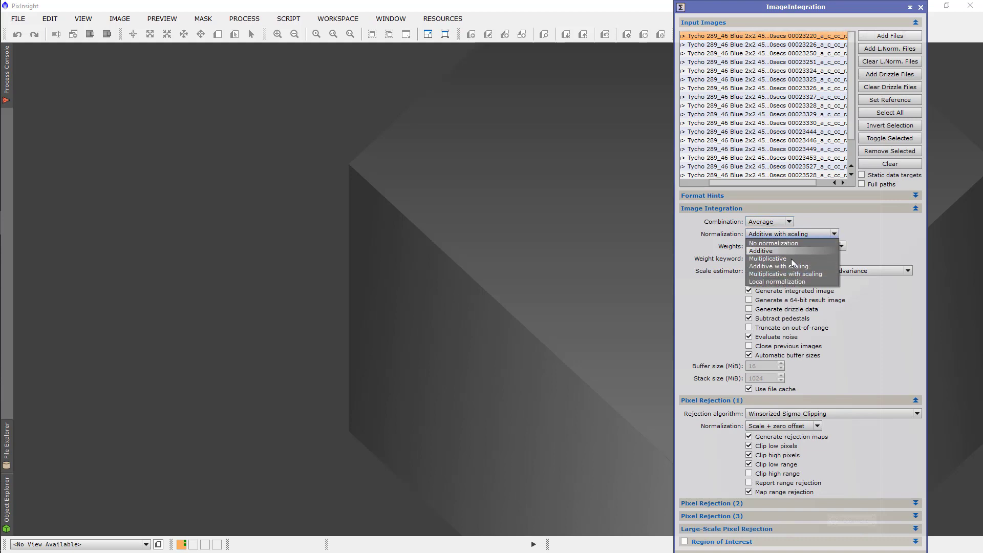
click(789, 282)
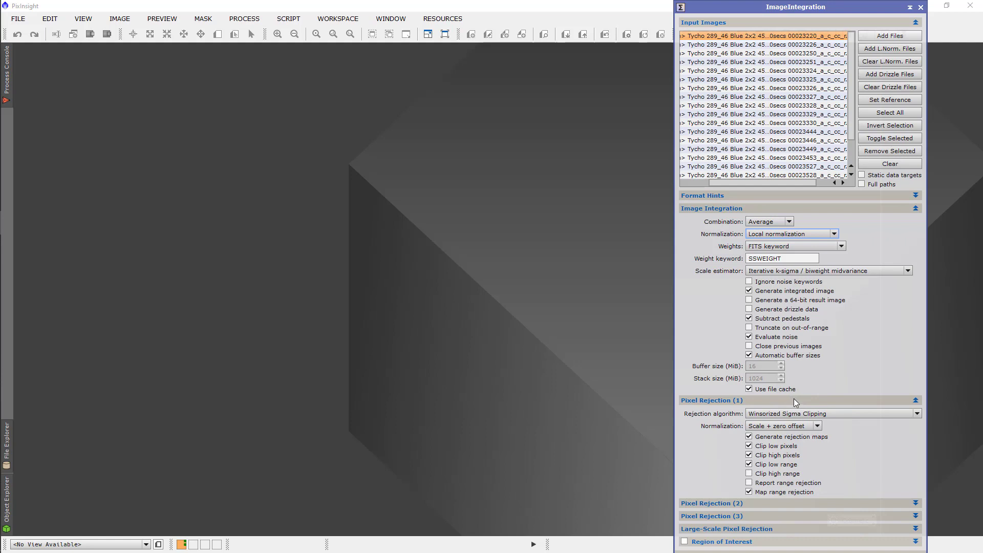
click(817, 426)
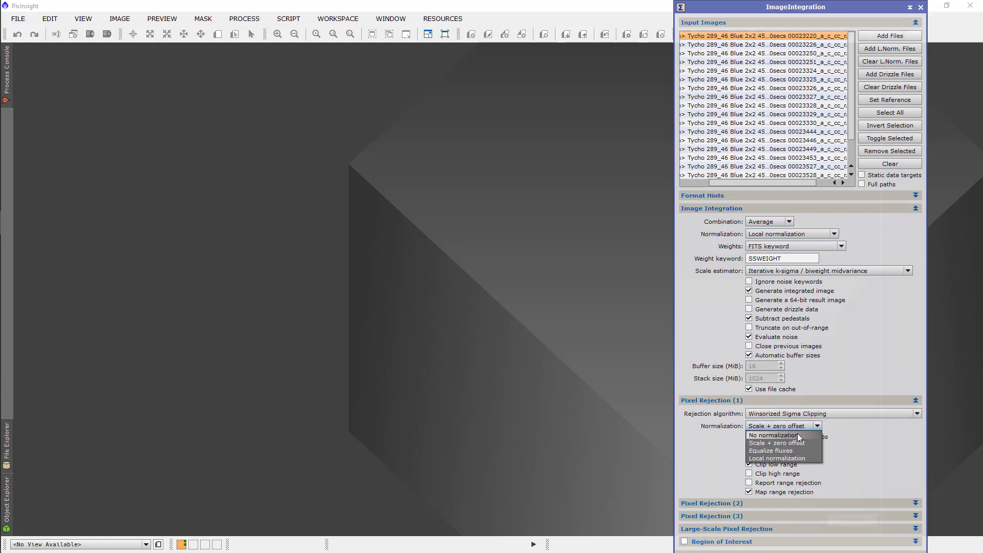
click(797, 458)
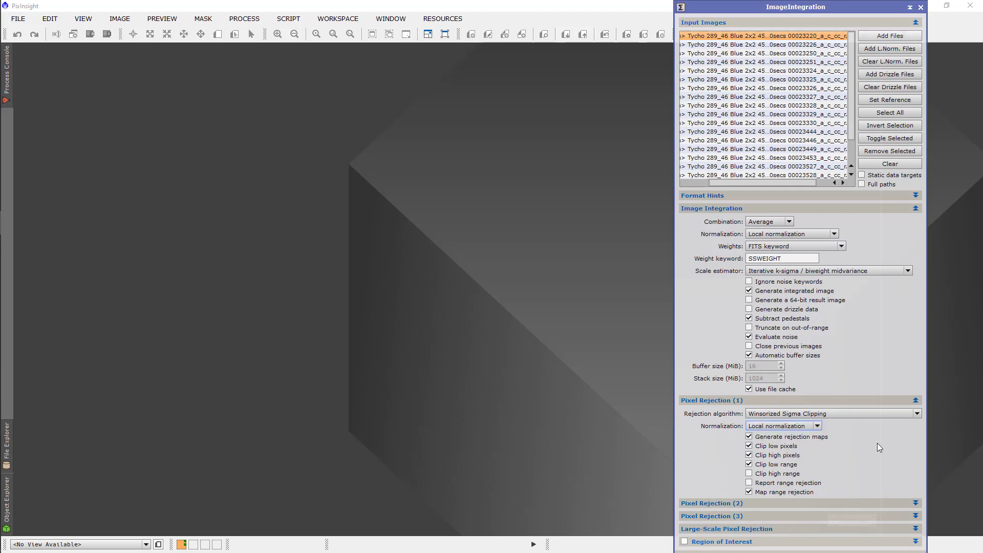
Keep Winsorized Sigma Clipping as the rejection algorithm, collapse Pixel Rejection (1), and run the Blue integration globally.
mouse_move(860, 411)
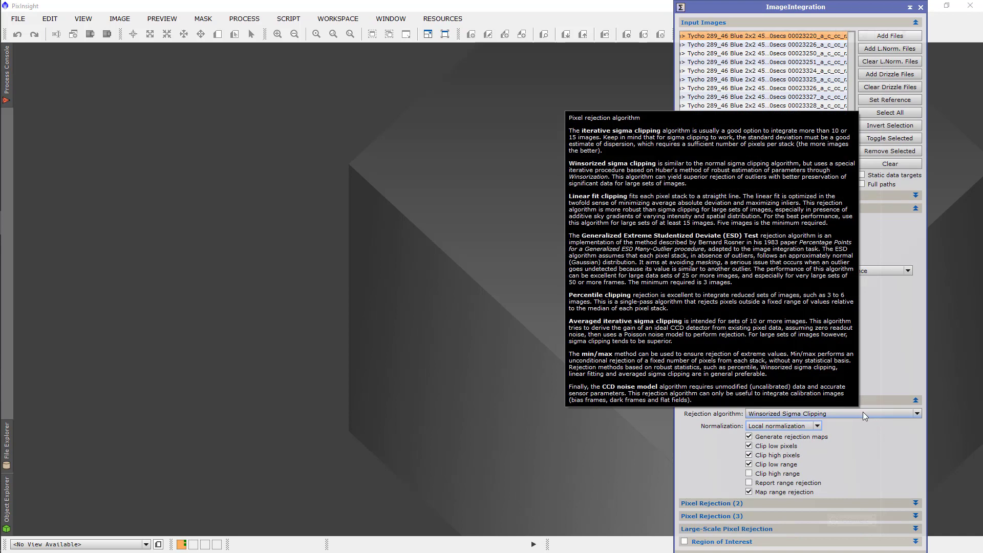
click(915, 414)
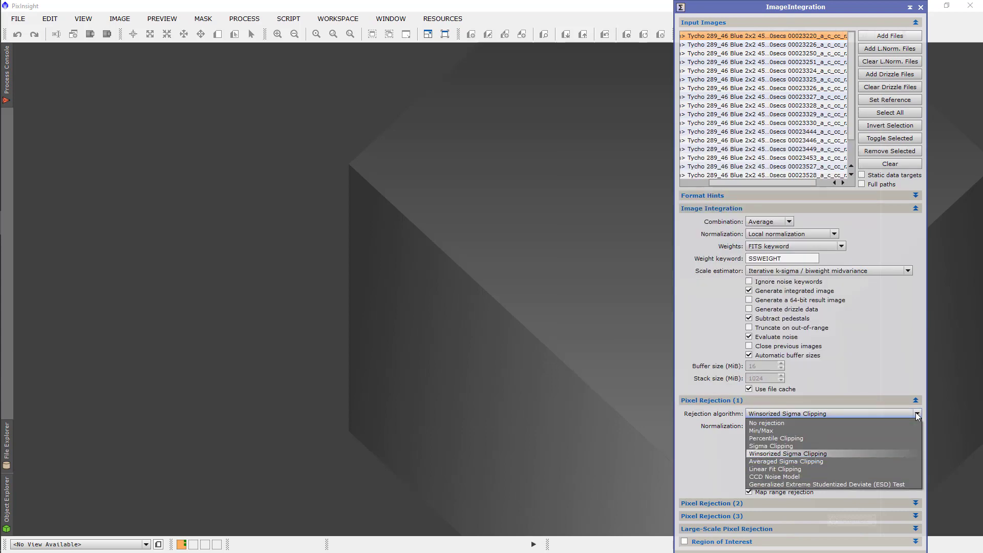
click(915, 415)
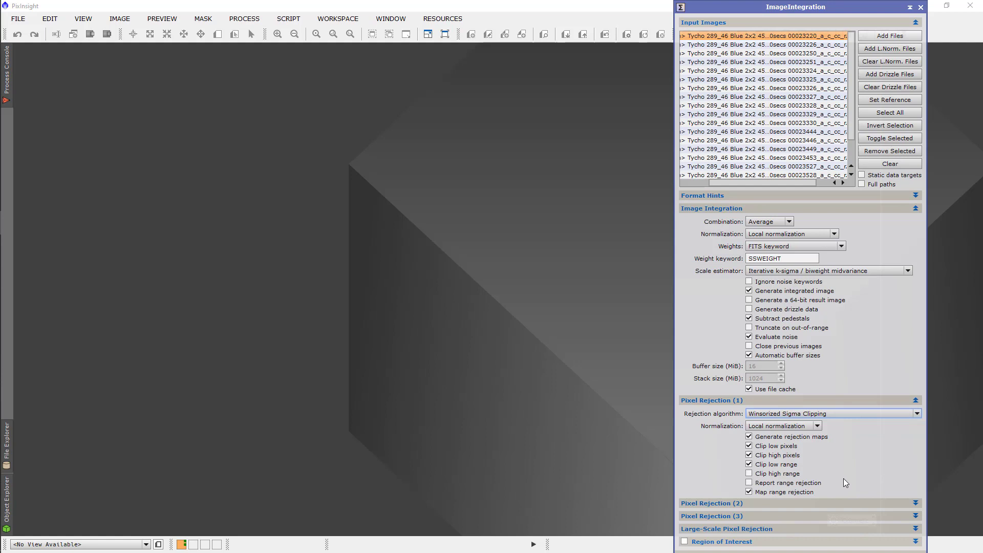
click(916, 401)
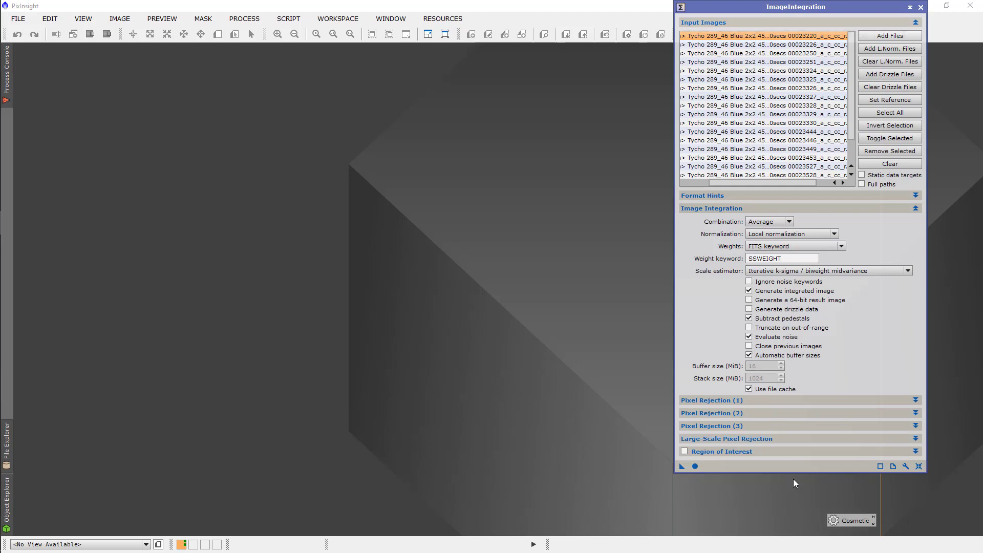
click(695, 466)
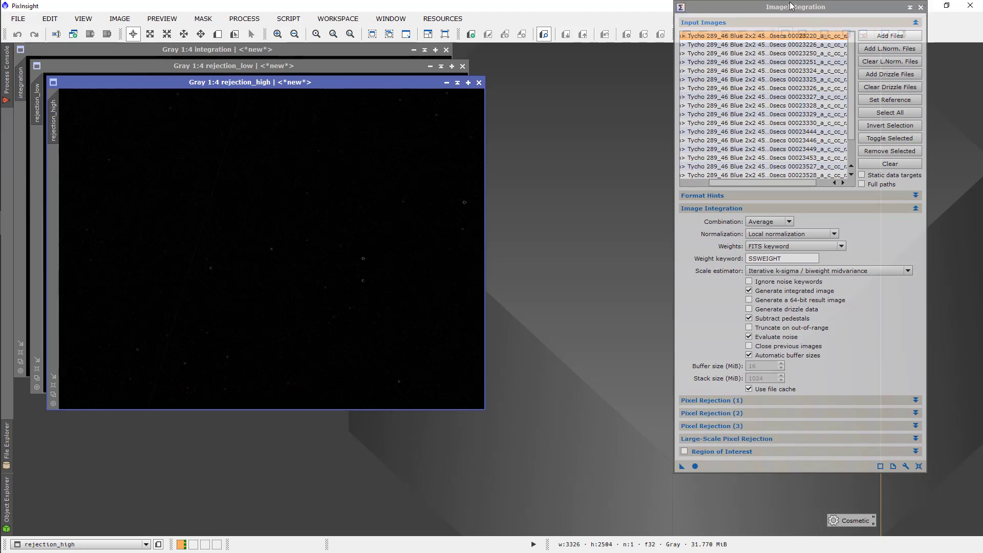
Shade the ImageIntegration window, then auto-stretch the rejection_high and rejection_low maps to inspect them and close each without saving.
drag(791, 5, 818, 59)
click(931, 62)
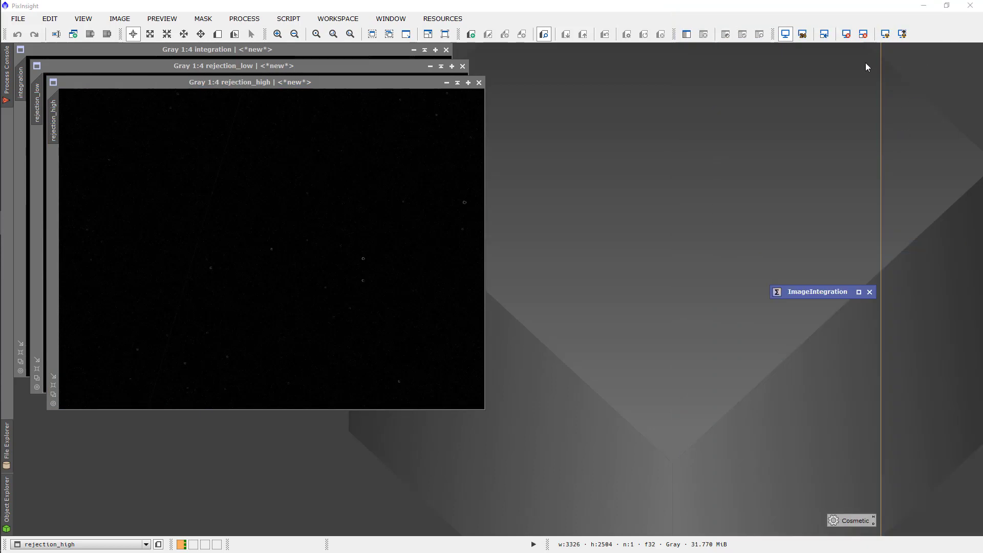
click(884, 33)
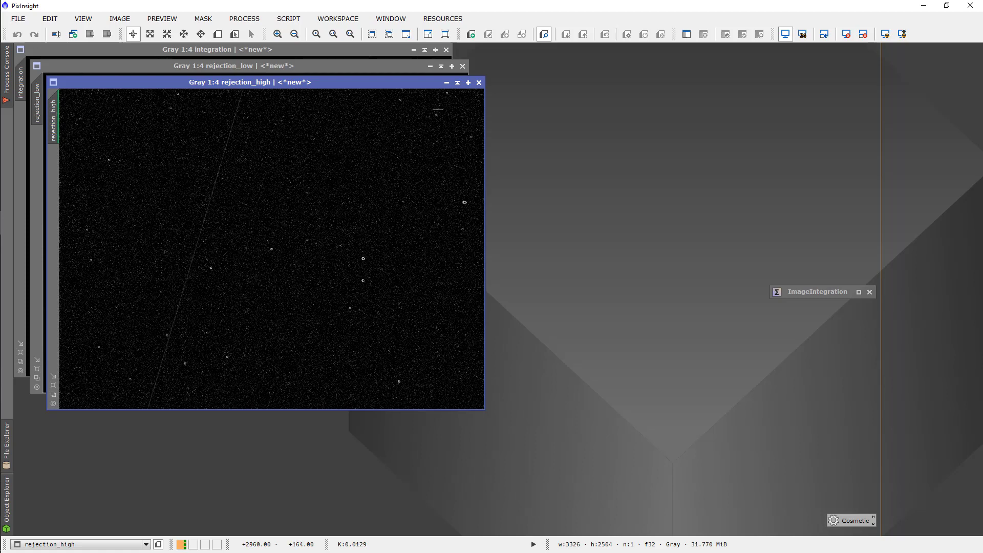
click(479, 82)
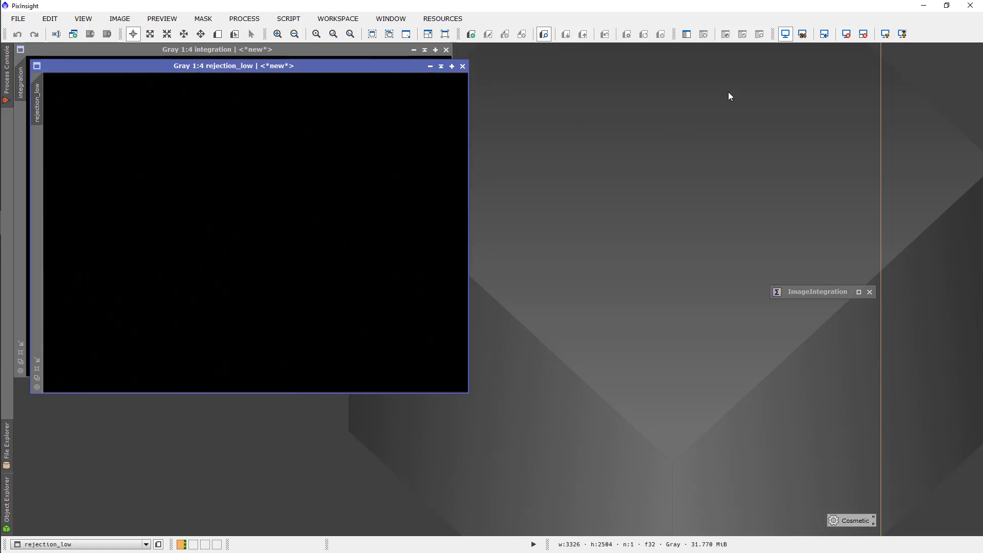
click(886, 34)
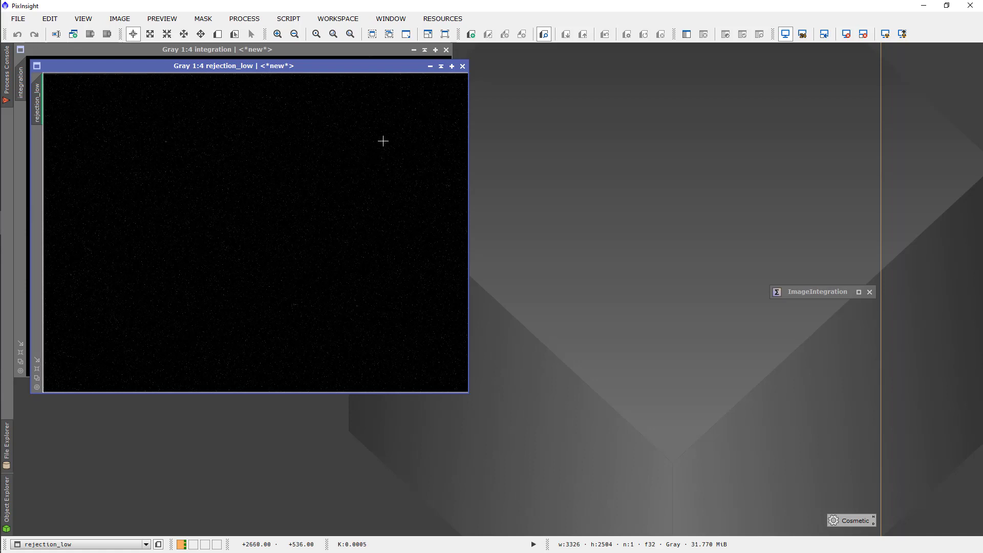
click(462, 67)
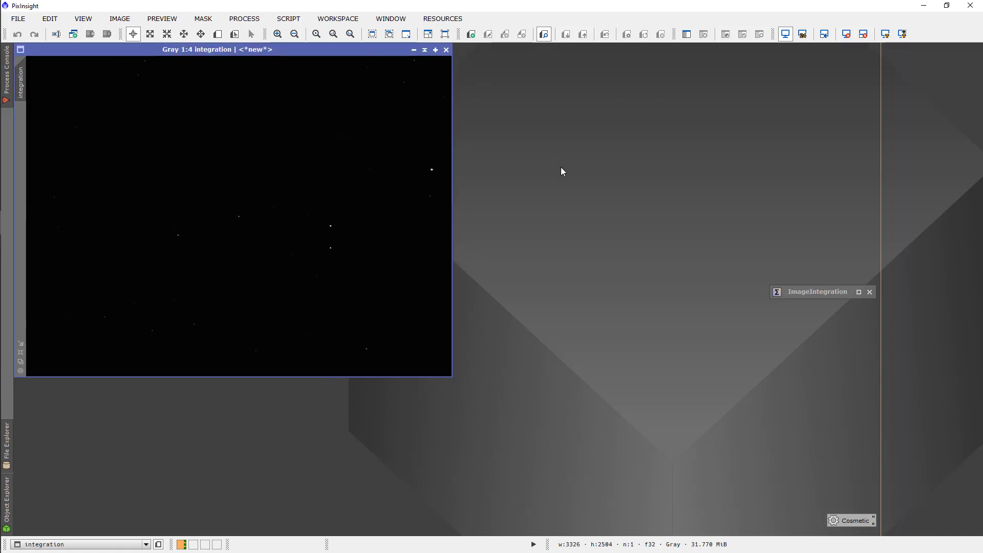
Auto-stretch the integration image and rename its identifier to BlueStack.
click(885, 34)
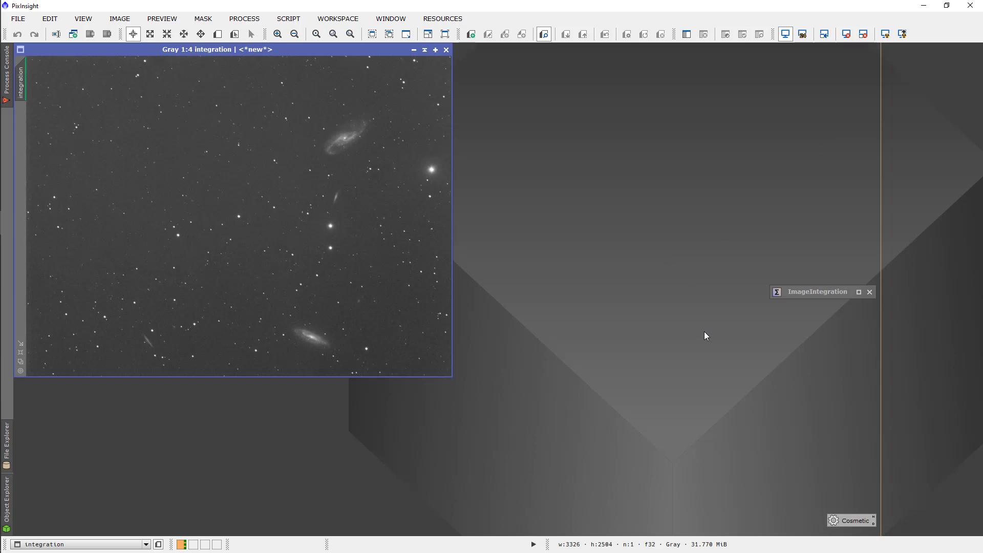
right_click(24, 82)
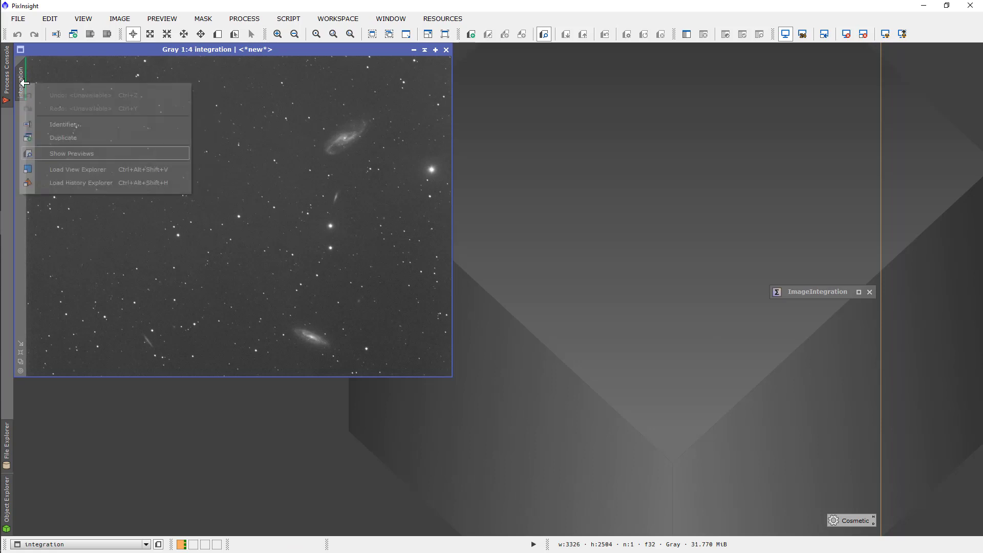
click(57, 125)
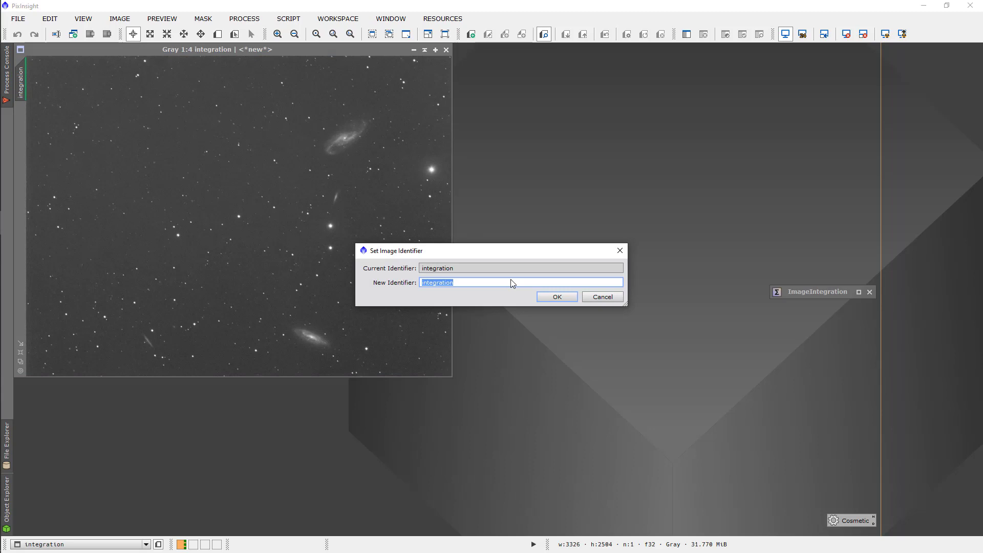
text(BlueStack)
click(553, 298)
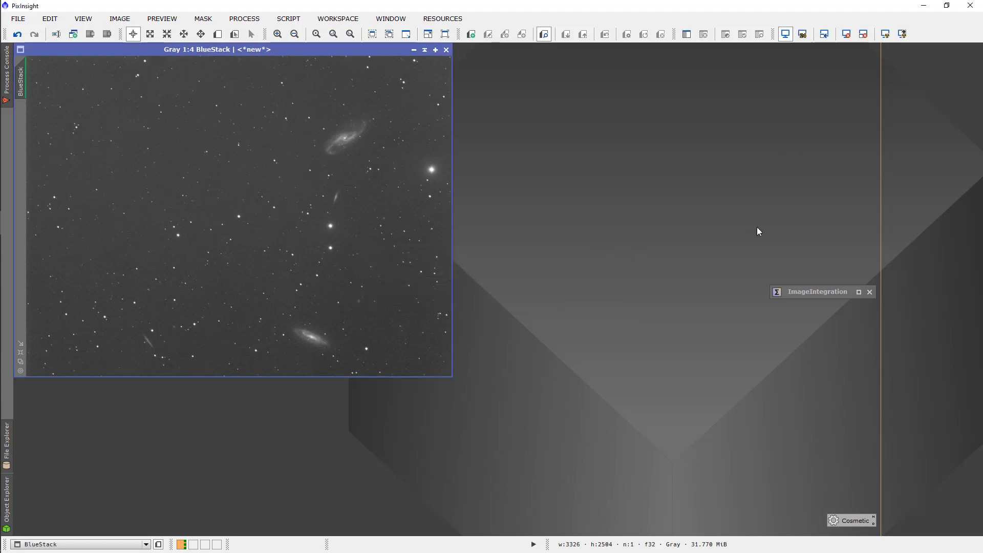
Replace the ImageIntegration input images with all registered Green frames, from 00023221 through 00023625.
click(859, 292)
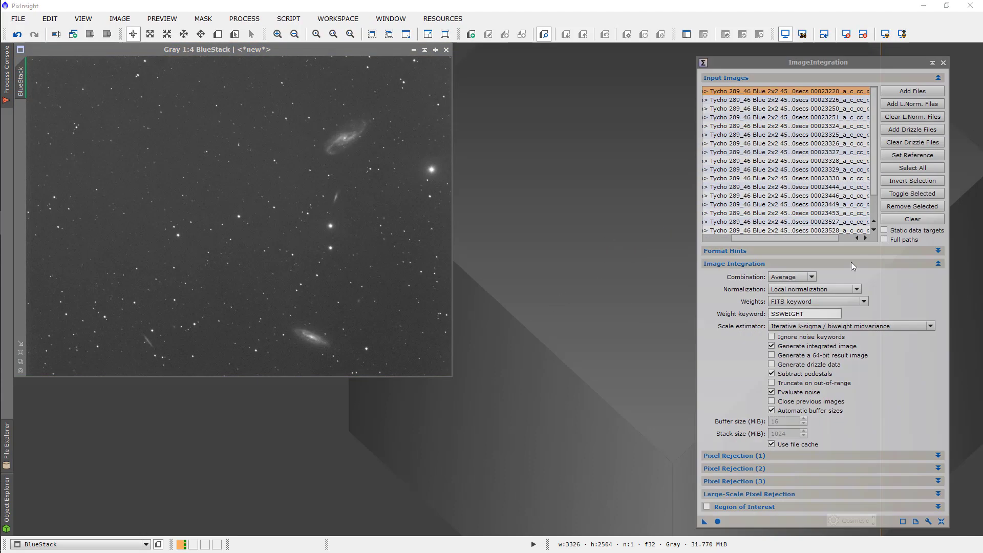
click(912, 219)
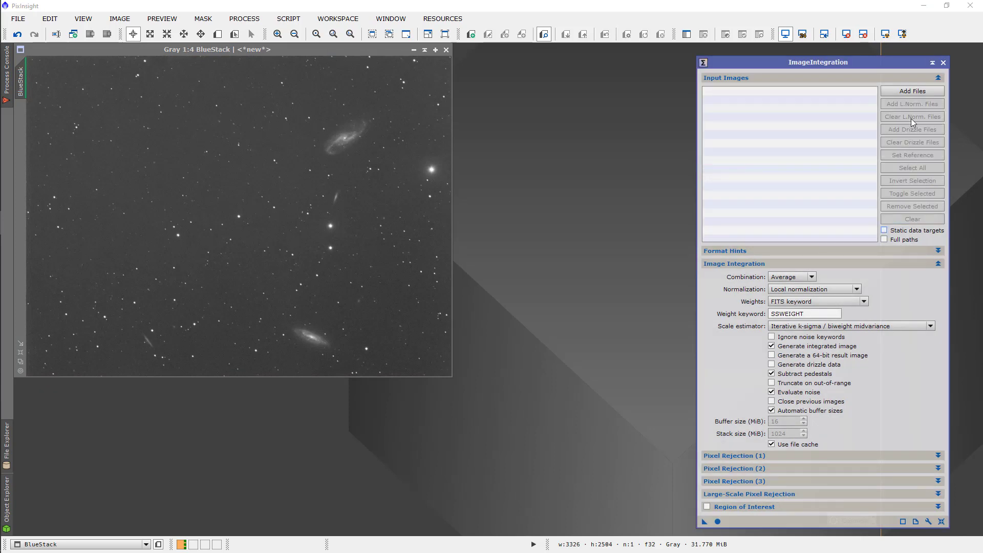
click(905, 91)
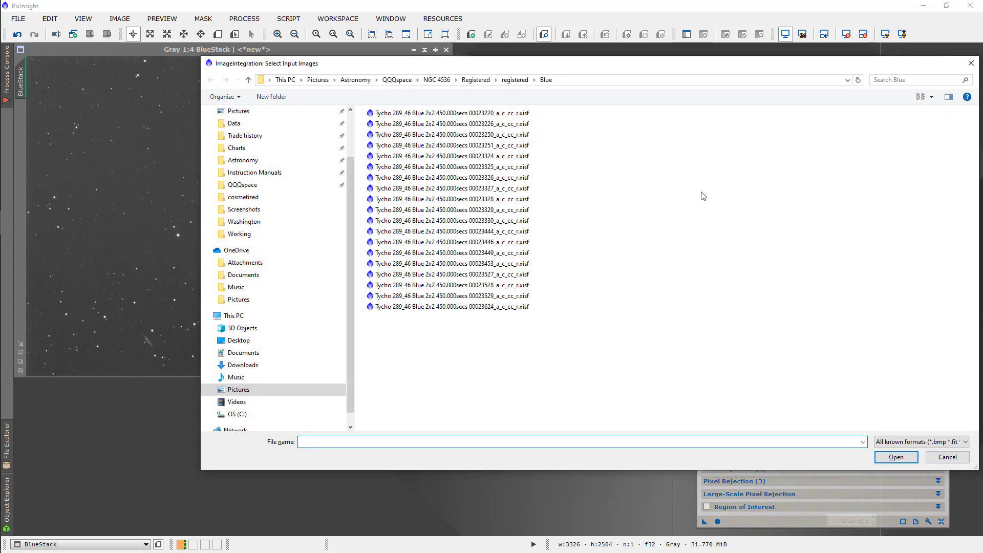
click(515, 80)
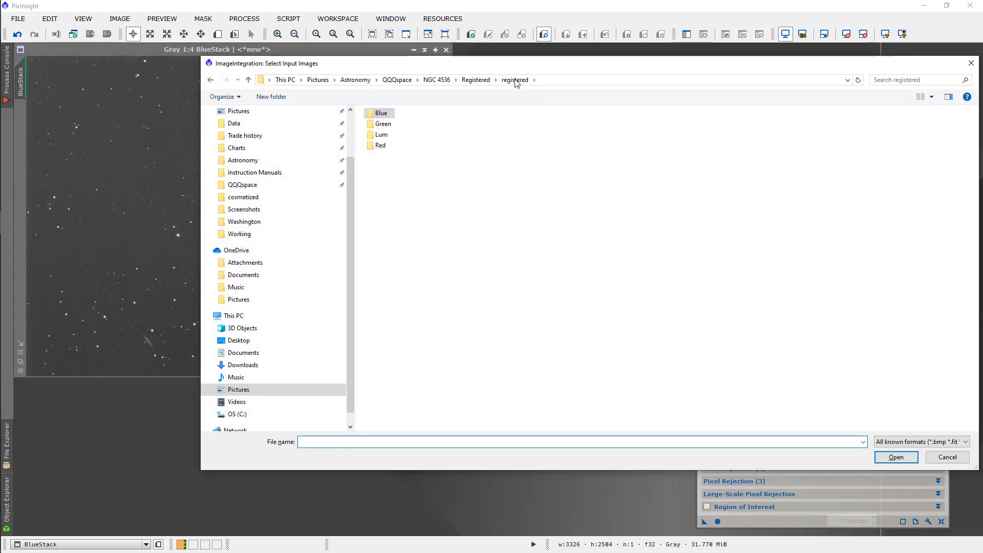
double_click(383, 125)
click(457, 113)
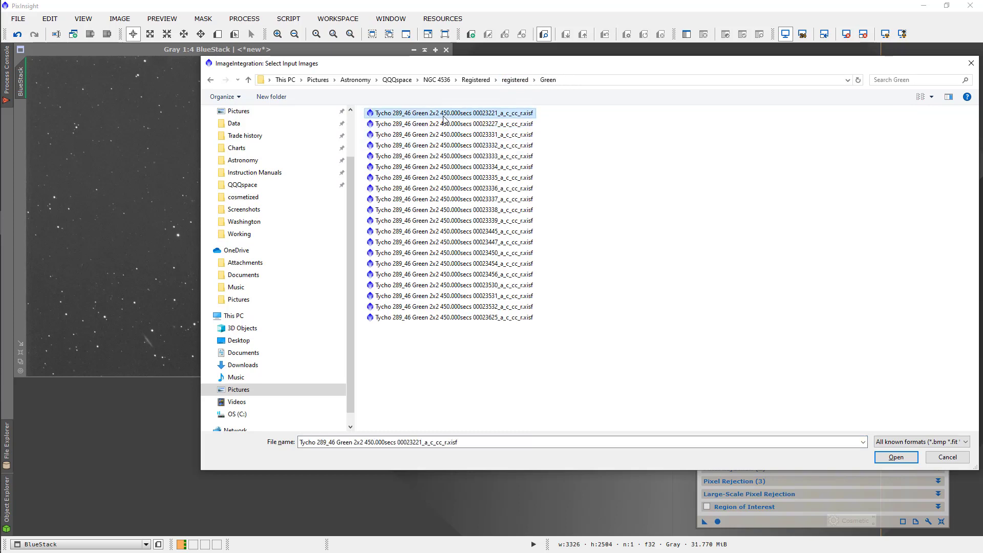
shift+click(455, 318)
click(895, 457)
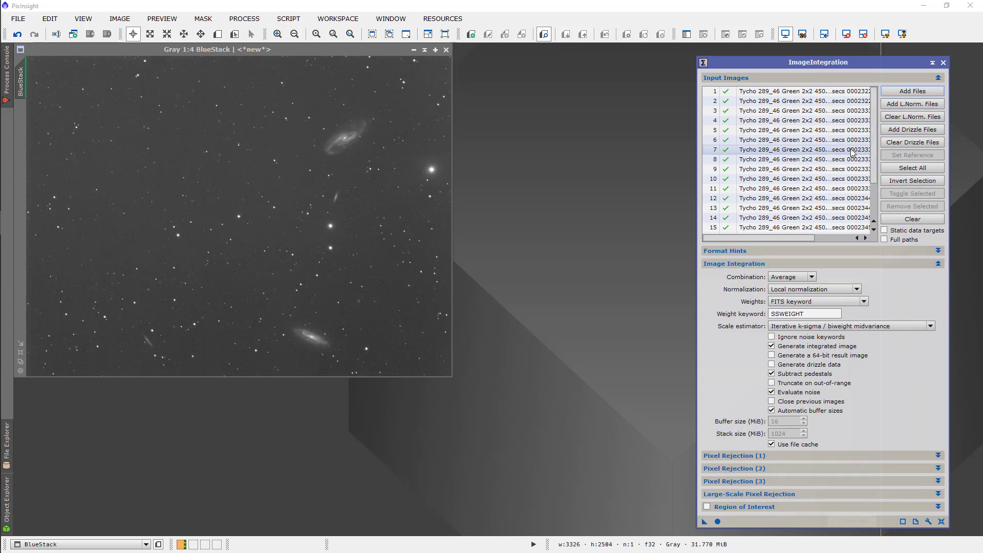
Set the first registered Green frame, 00023221, as the reference image in ImageIntegration.
drag(799, 237, 845, 236)
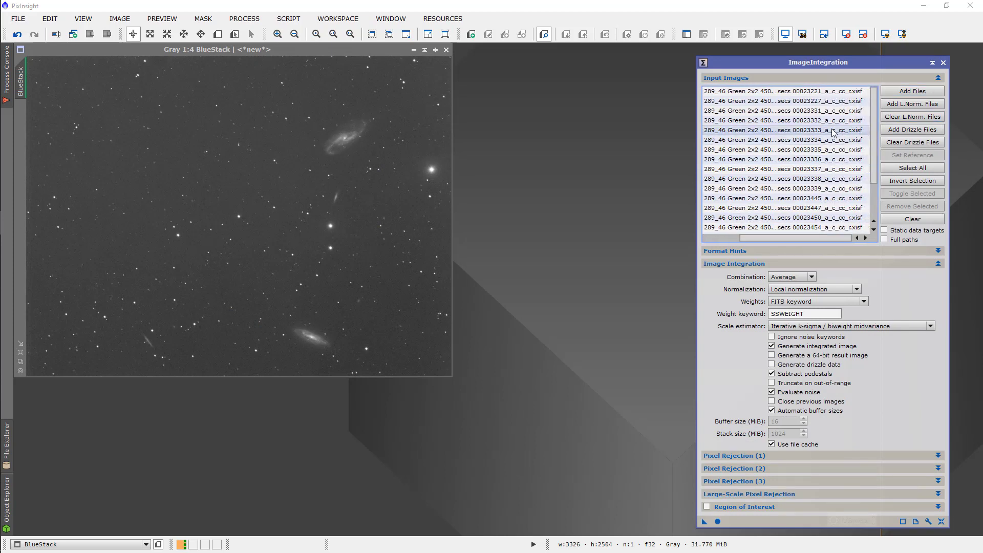
click(818, 92)
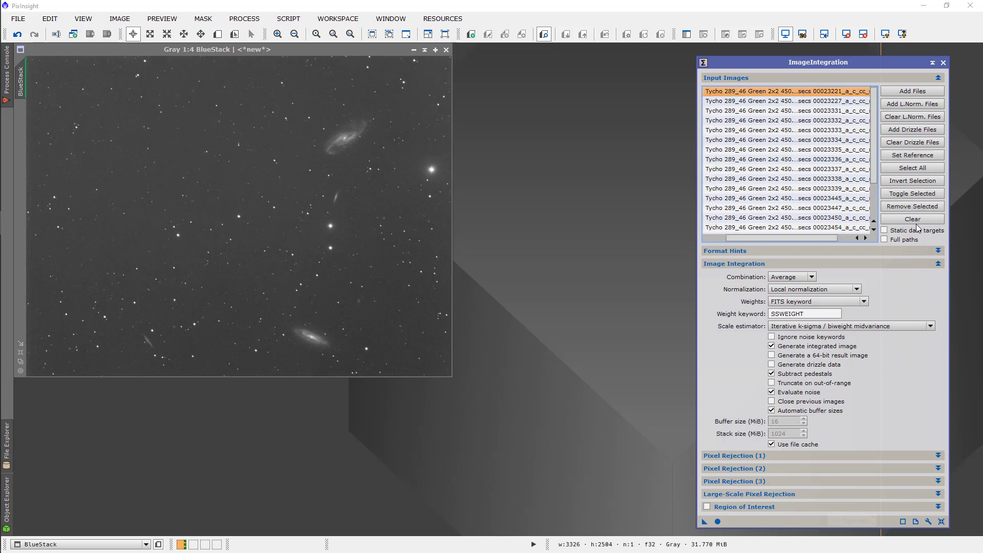
click(912, 155)
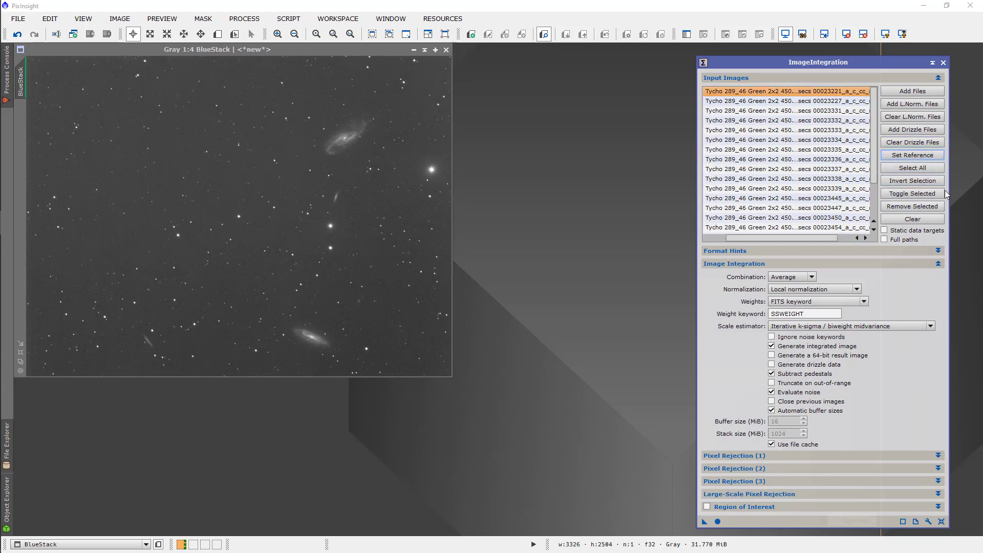
Add all Green local normalization files (.xnml), from 00023221 through 00023625, to the ImageIntegration input images.
click(904, 105)
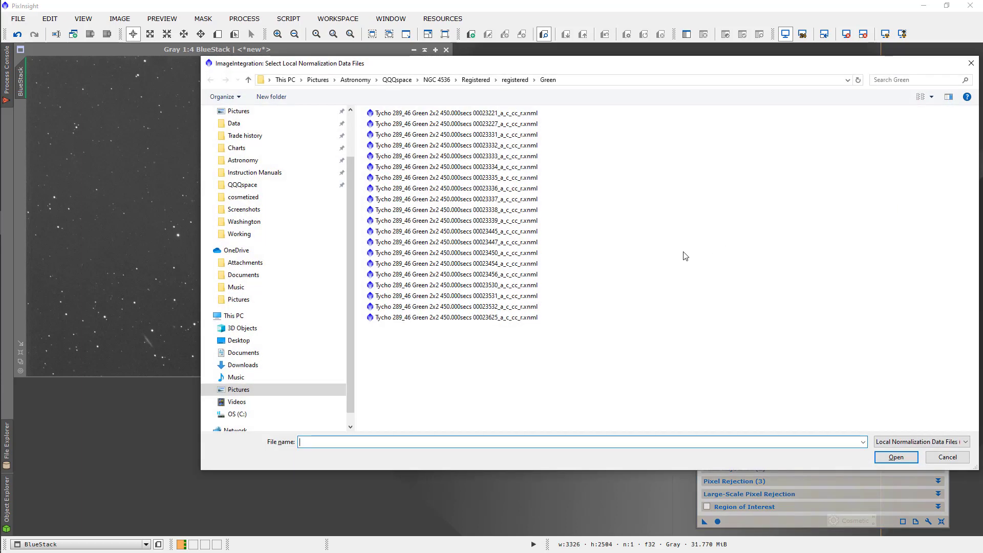
click(451, 113)
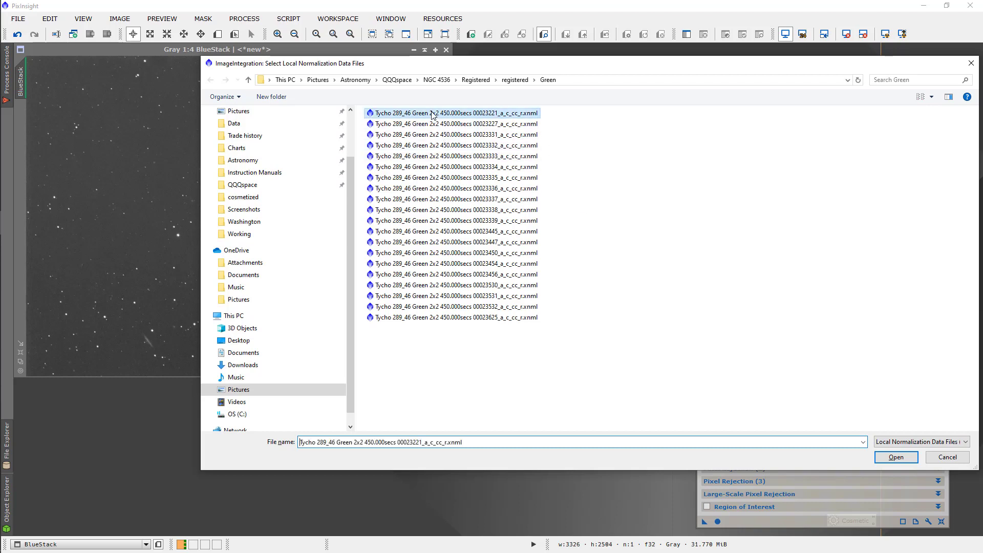
shift+click(457, 317)
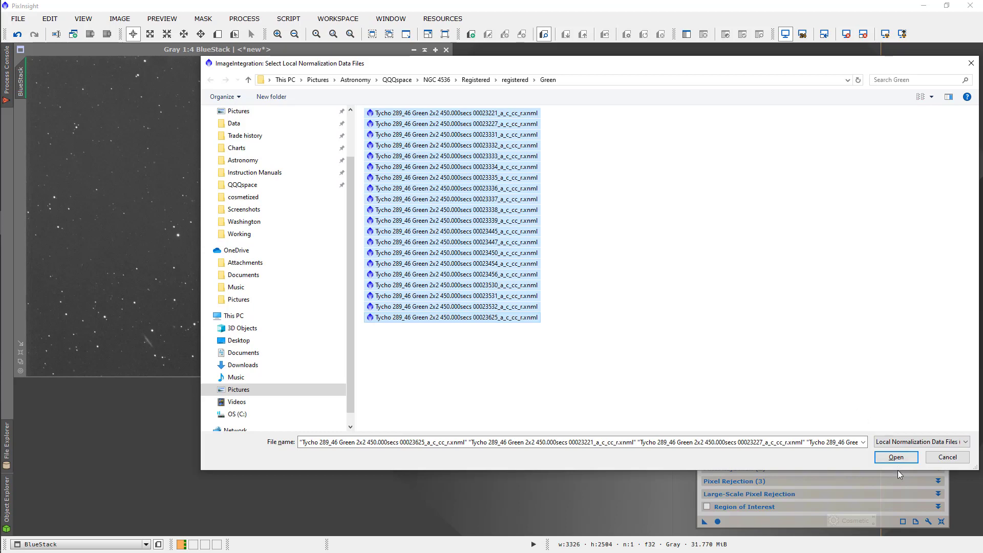
click(895, 457)
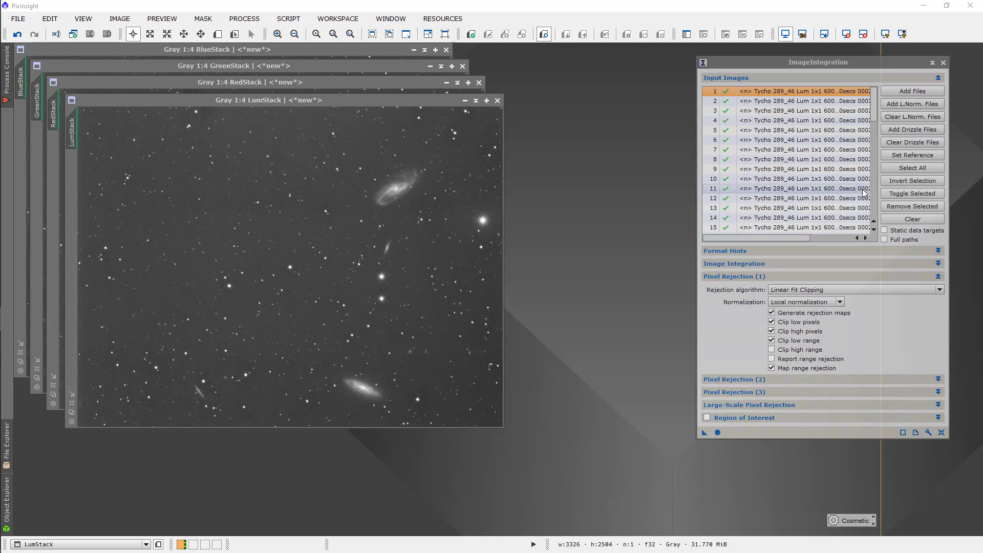
Review the Lum frame list, keep Linear Fit Clipping as the rejection algorithm, and close ImageIntegration.
drag(873, 105, 873, 202)
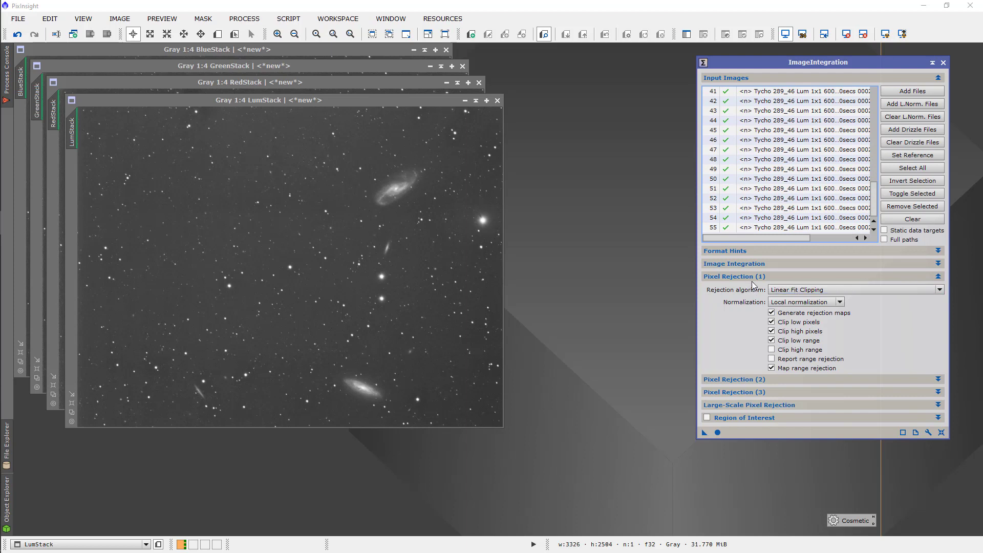
click(940, 289)
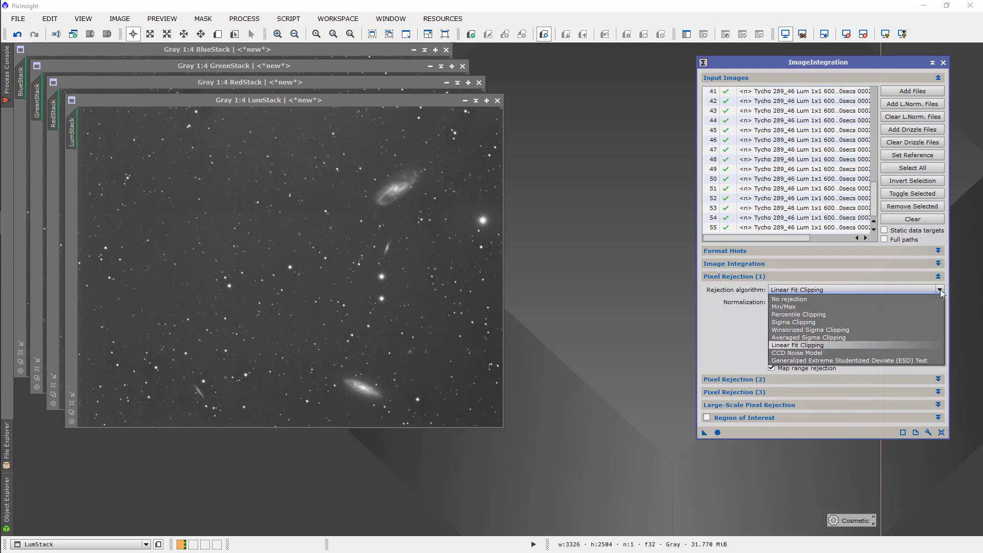
click(865, 345)
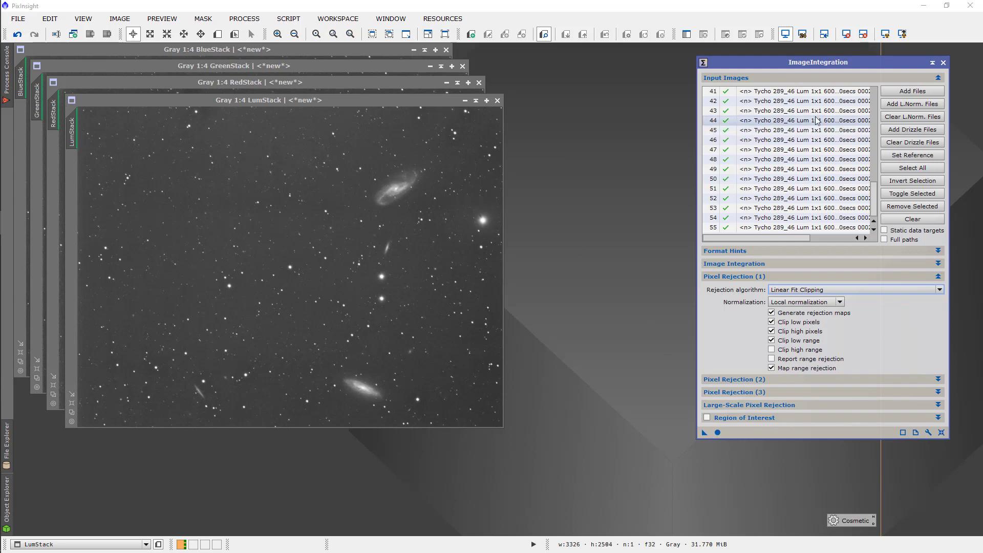
click(943, 63)
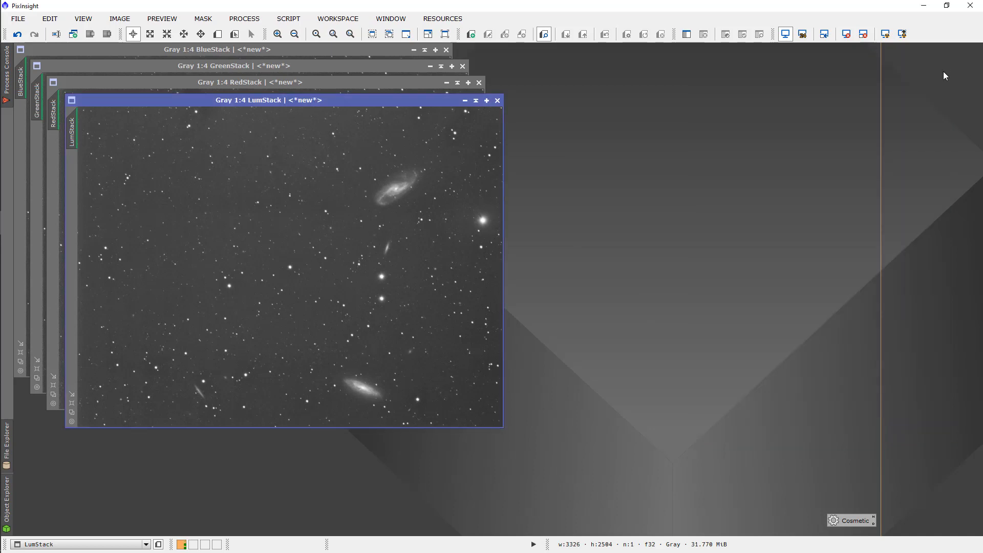
Place RedStack and LumStack side by side and compare the large spiral galaxy in both at matching 2:1 views.
drag(335, 100, 774, 49)
drag(246, 81, 240, 49)
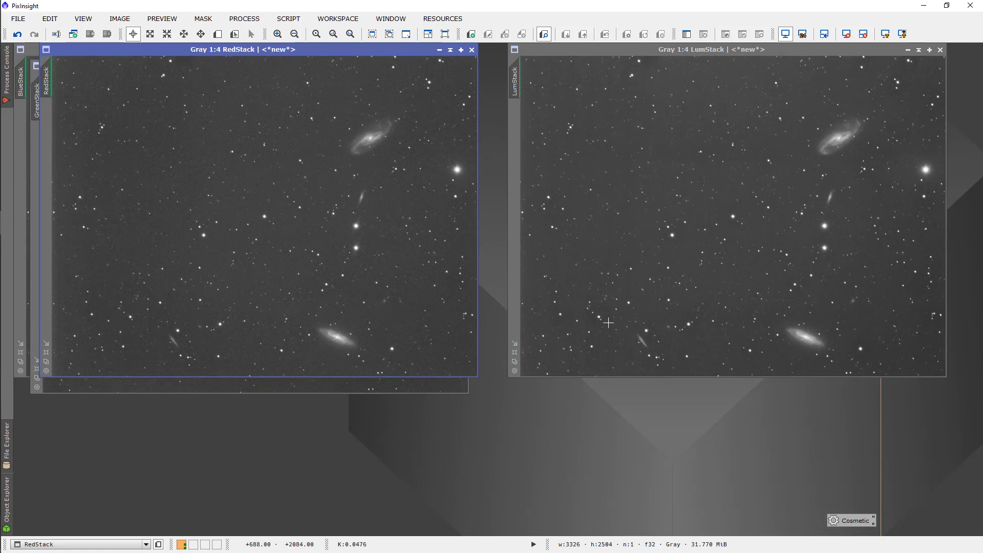
click(350, 34)
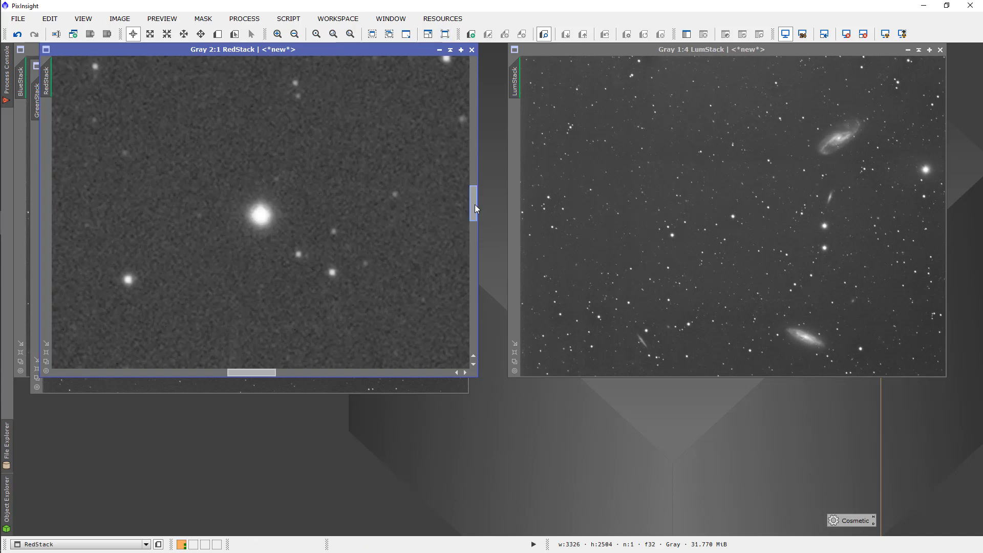
drag(474, 204, 473, 115)
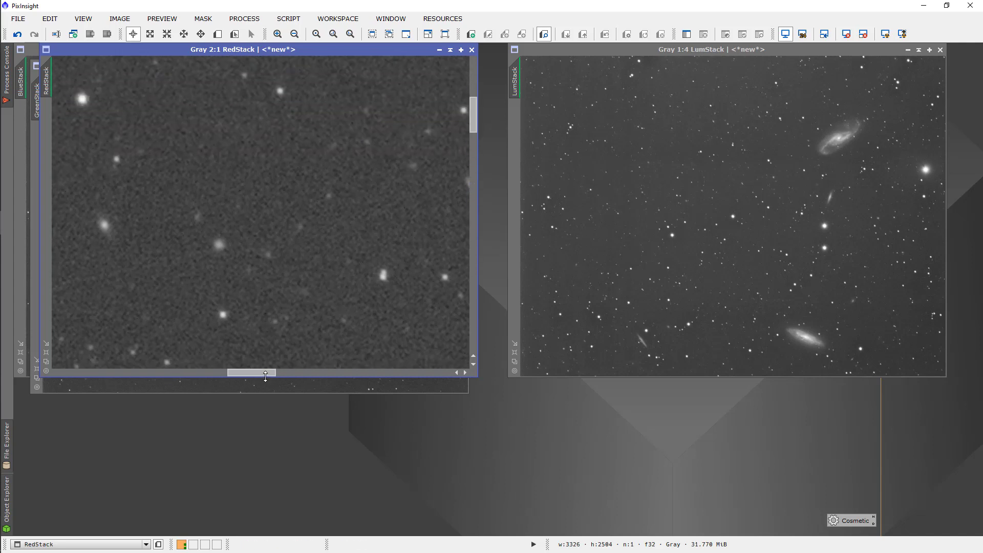
drag(263, 374, 363, 379)
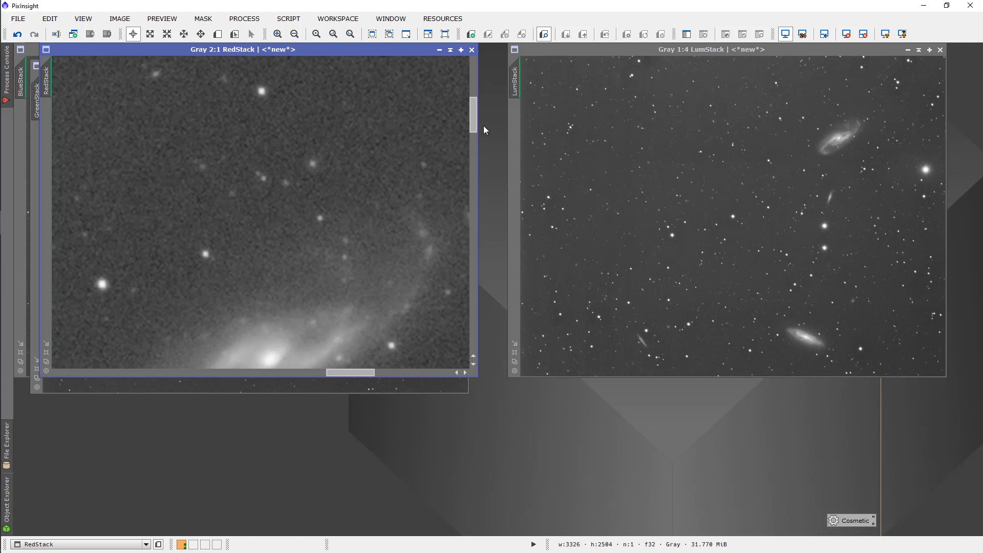
drag(475, 115, 474, 133)
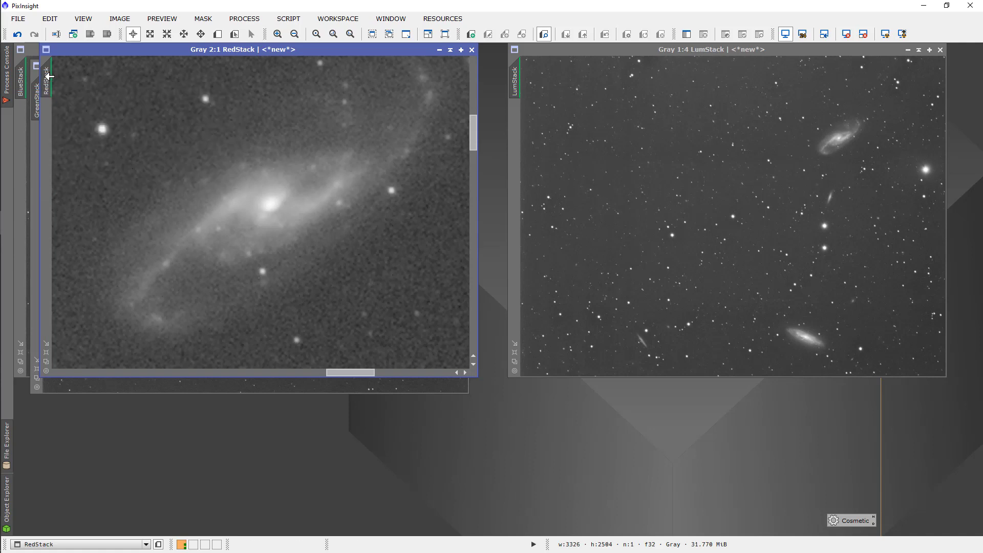
drag(47, 74, 527, 84)
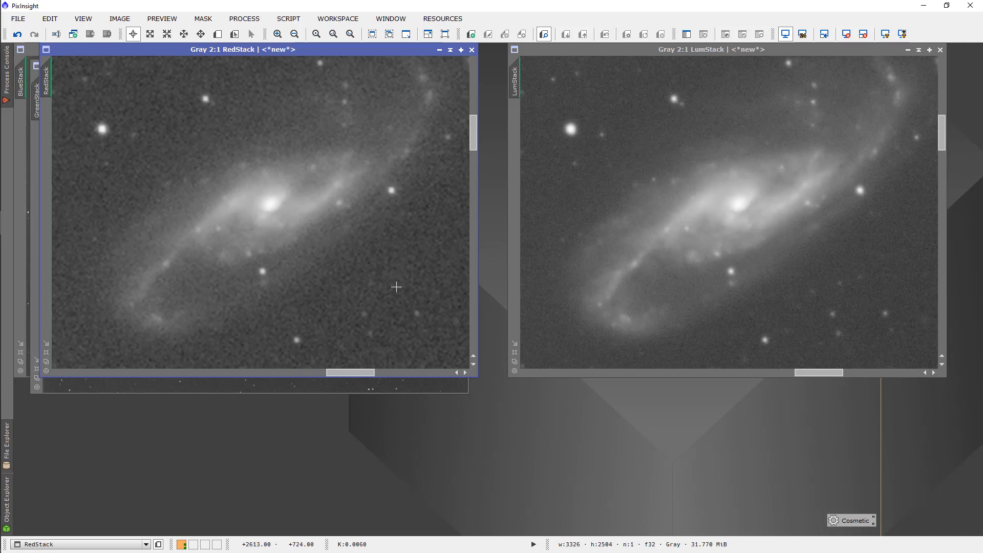
mouse_move(2, 327)
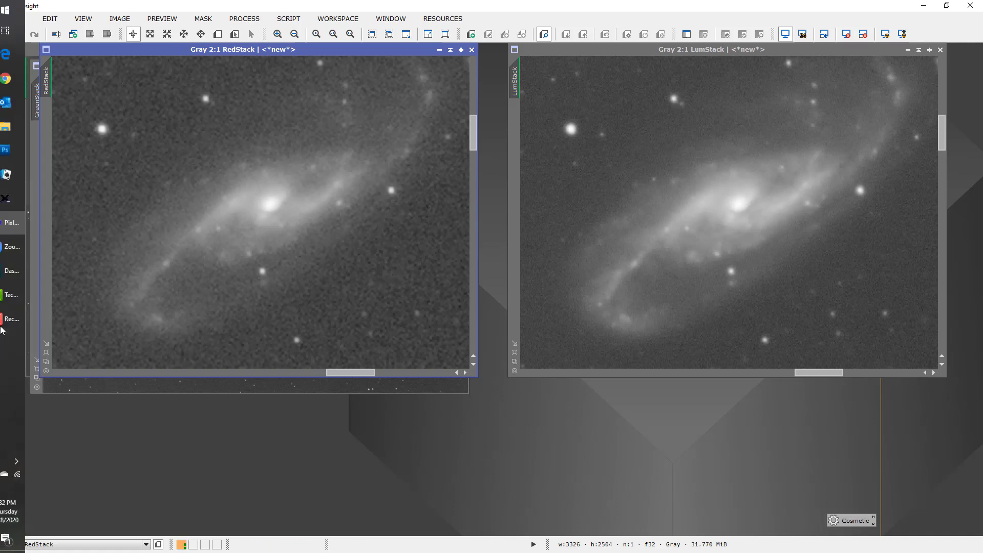
click(12, 318)
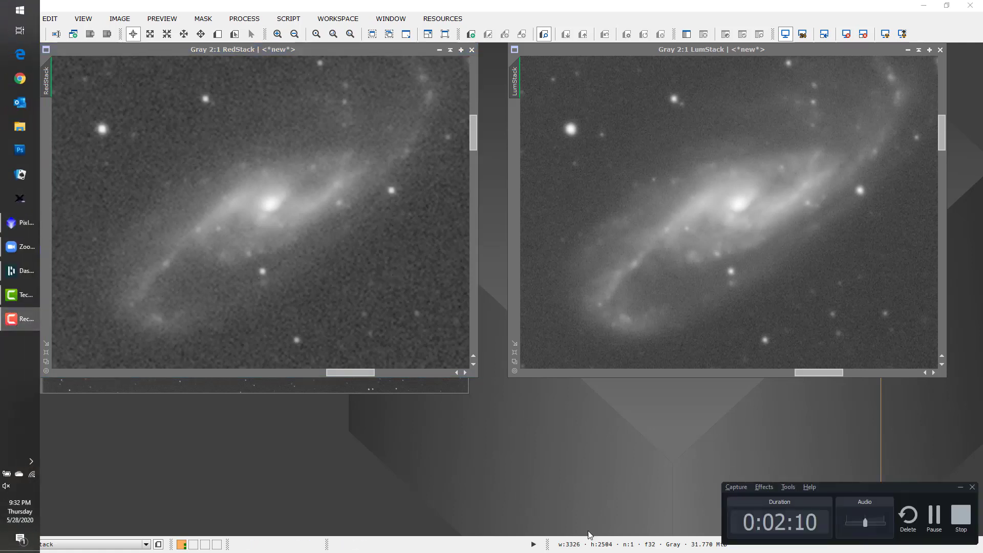